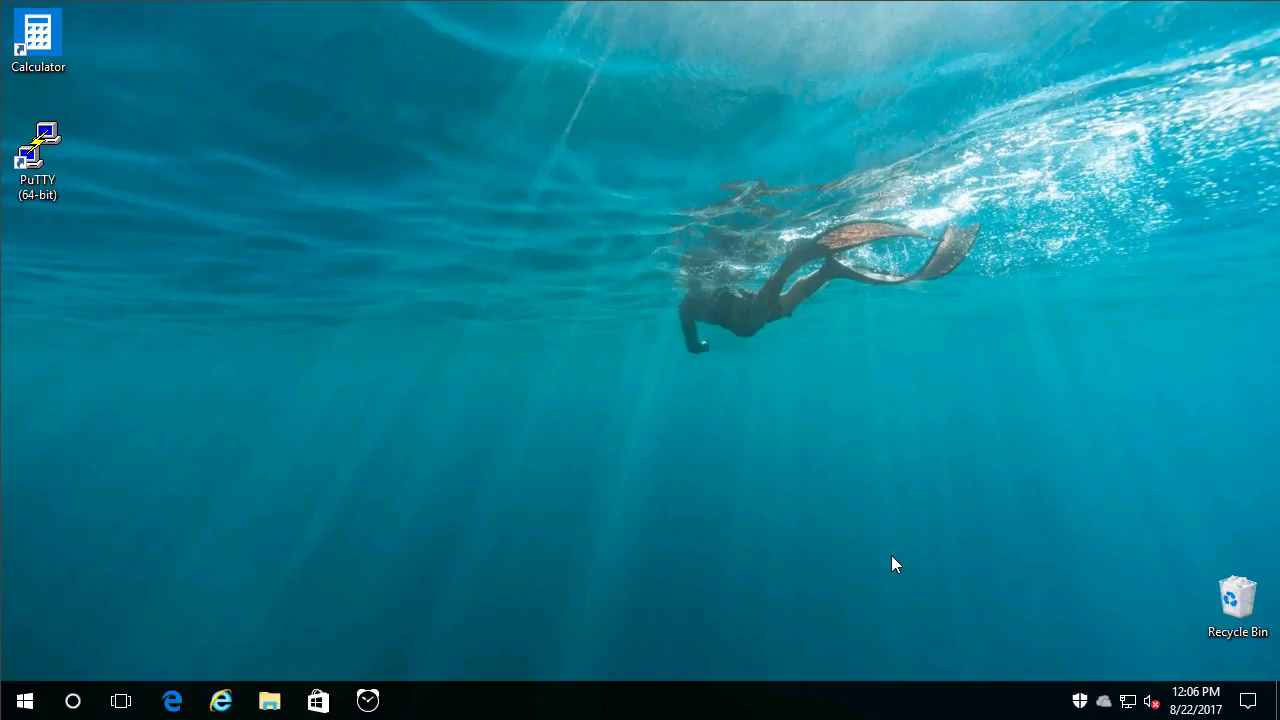
# Open File Explorer maximized, then browse Downloads and the empty Documents folder
pyautogui.click(270, 701)
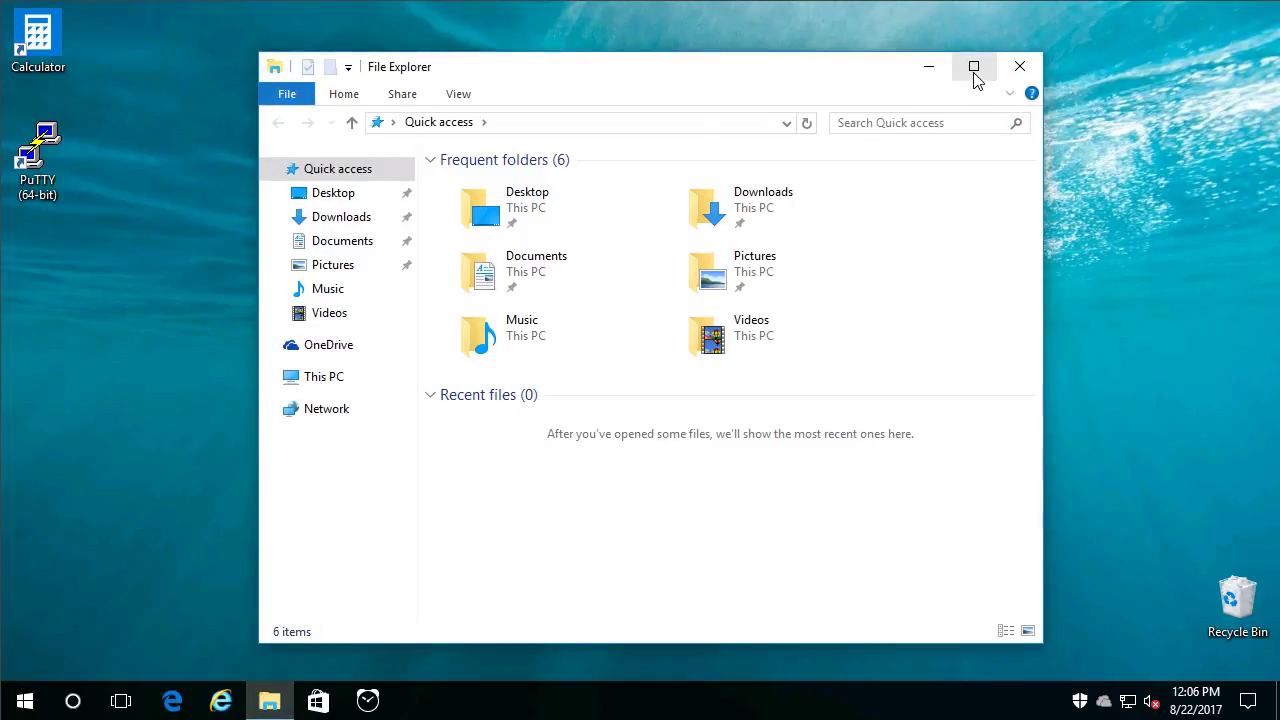
pyautogui.click(972, 69)
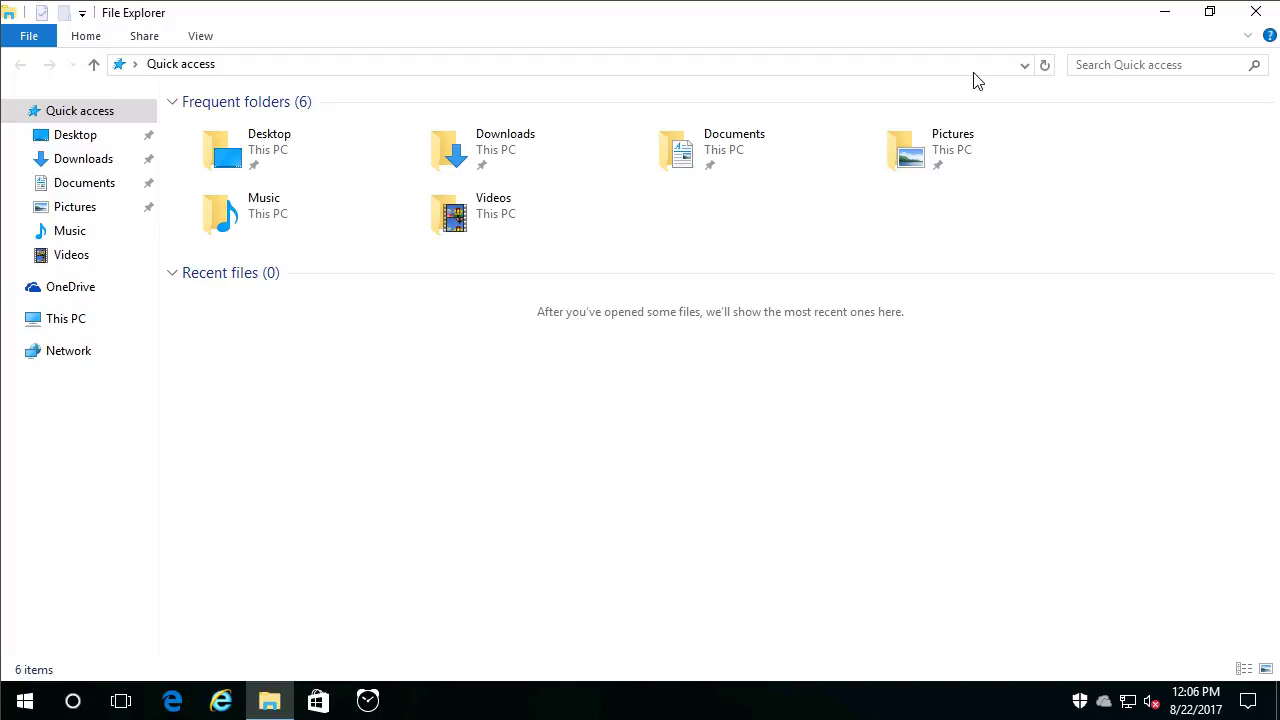
pyautogui.click(109, 165)
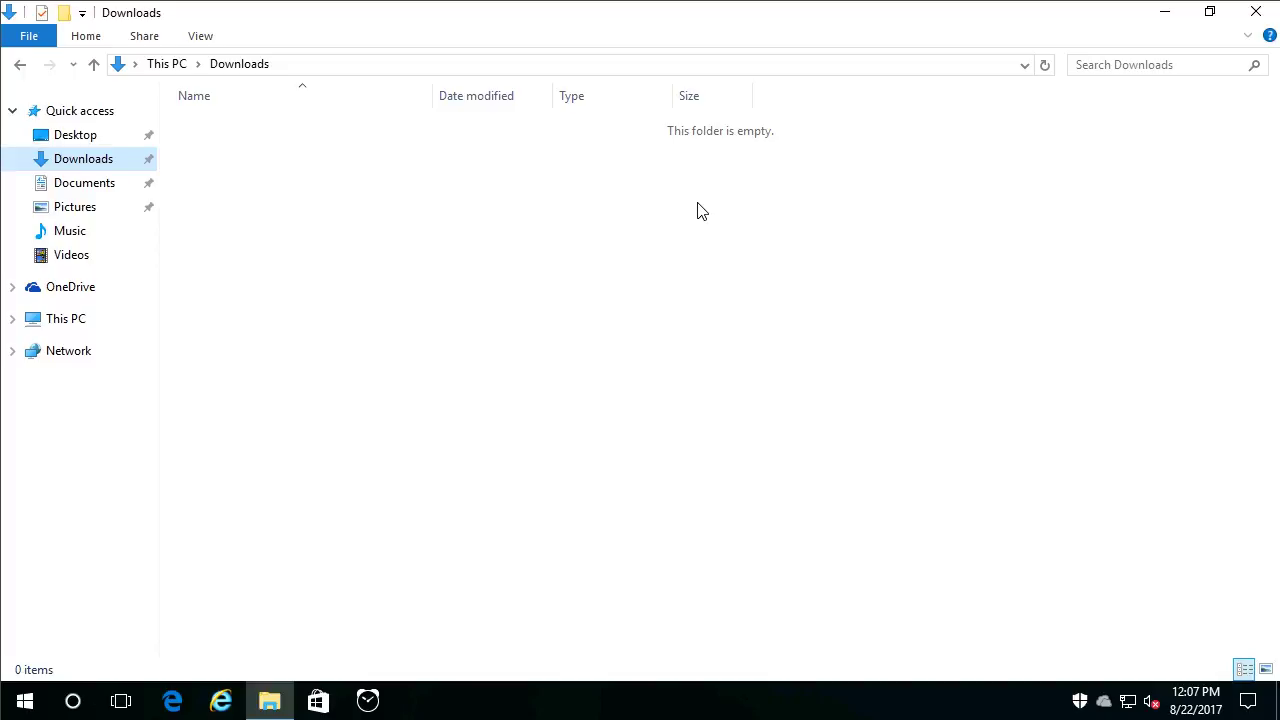
pyautogui.click(103, 192)
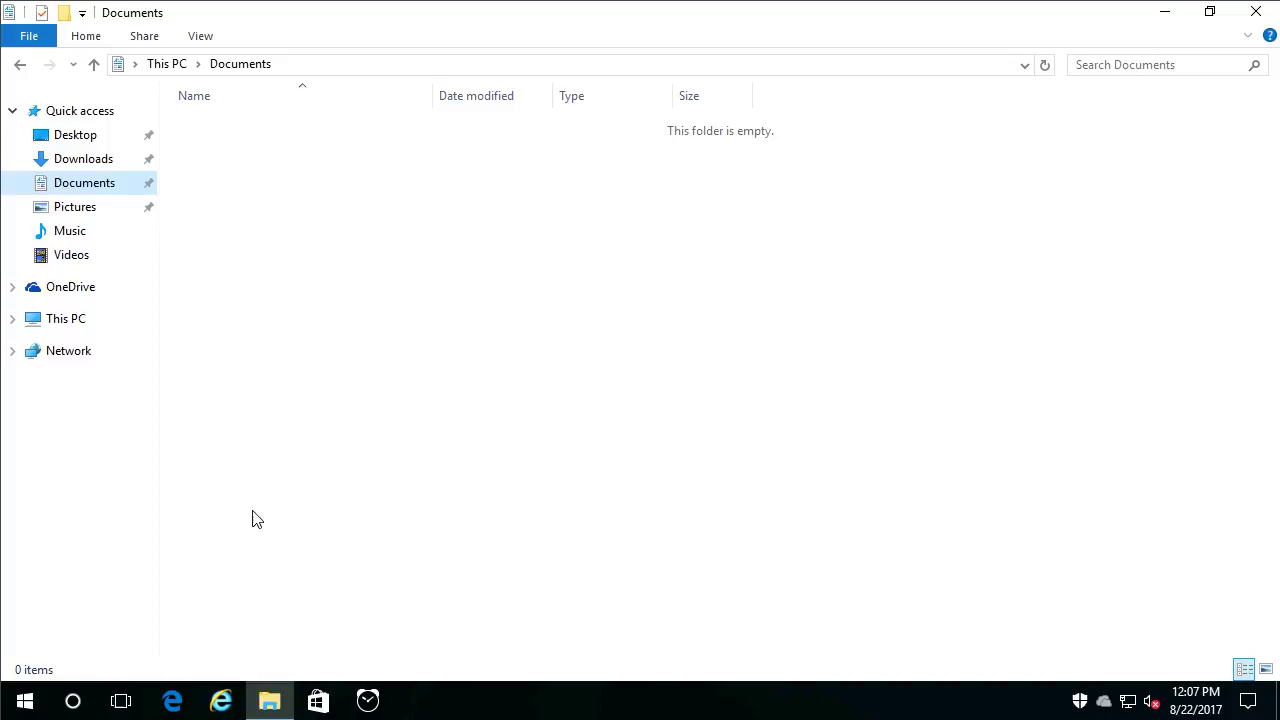
# Launch WordPad from a 'word' search and type a line of placeholder text
pyautogui.click(75, 701)
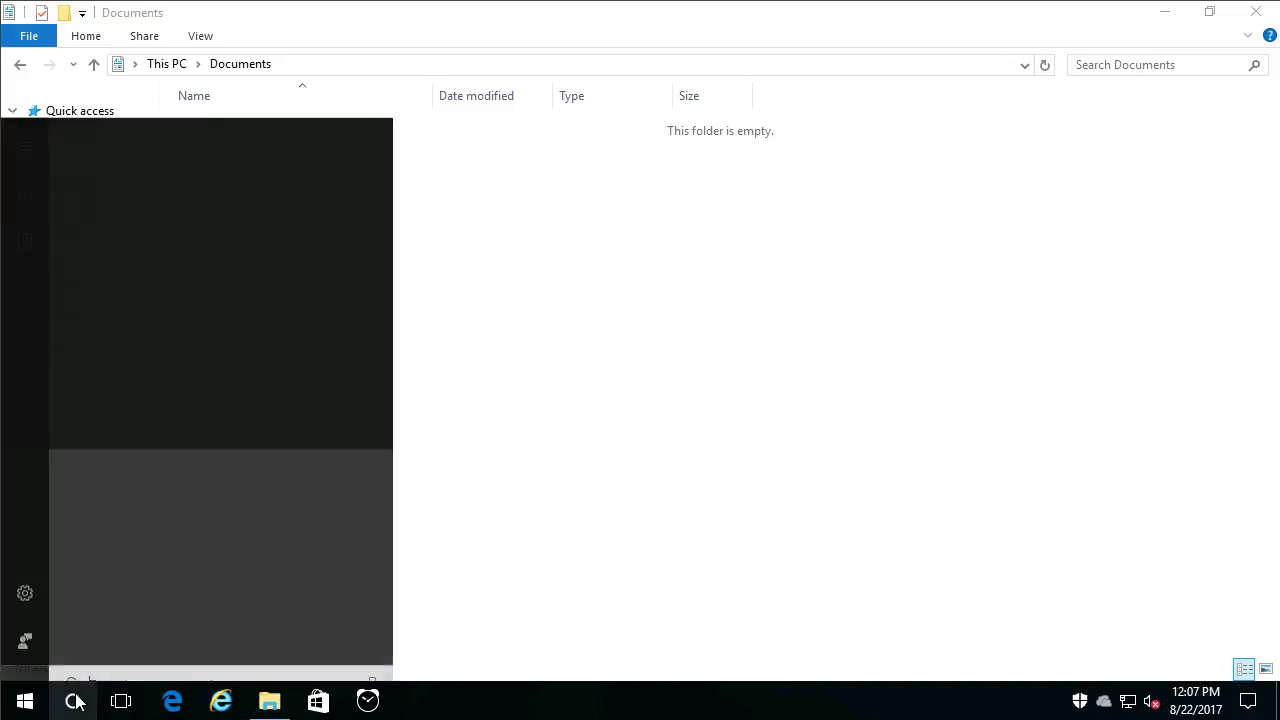
pyautogui.write('word')
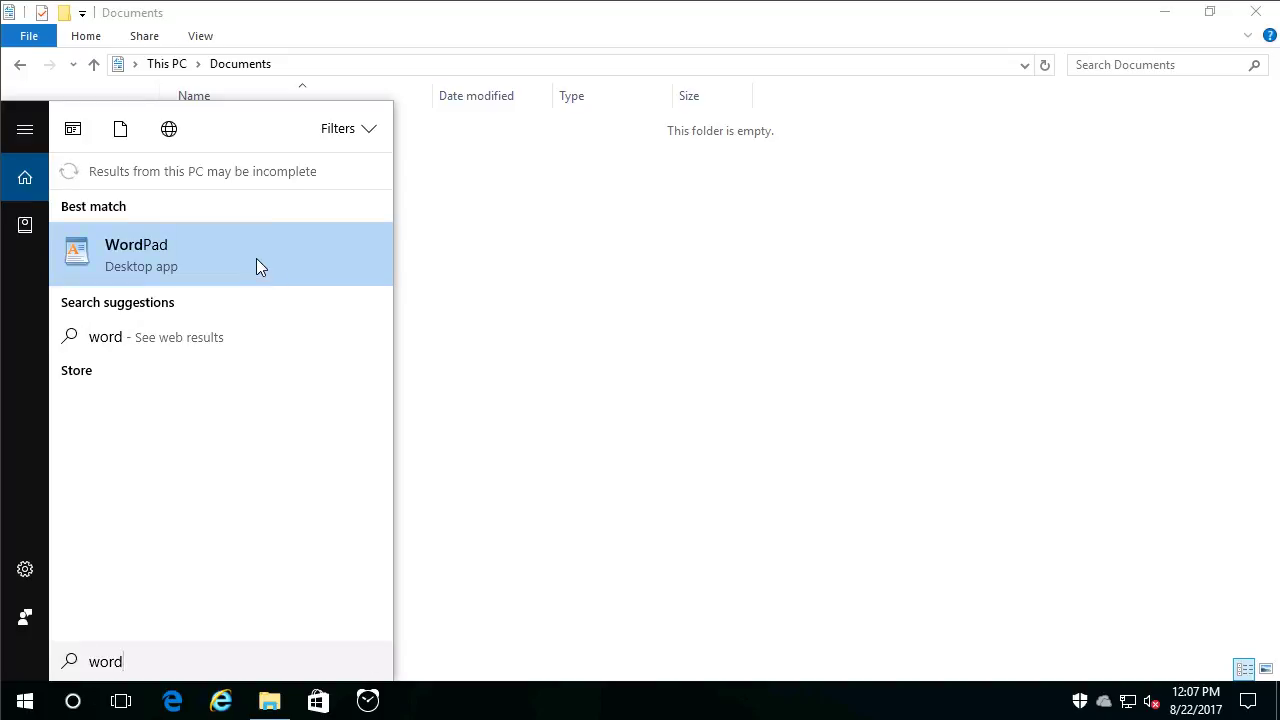
pyautogui.click(257, 265)
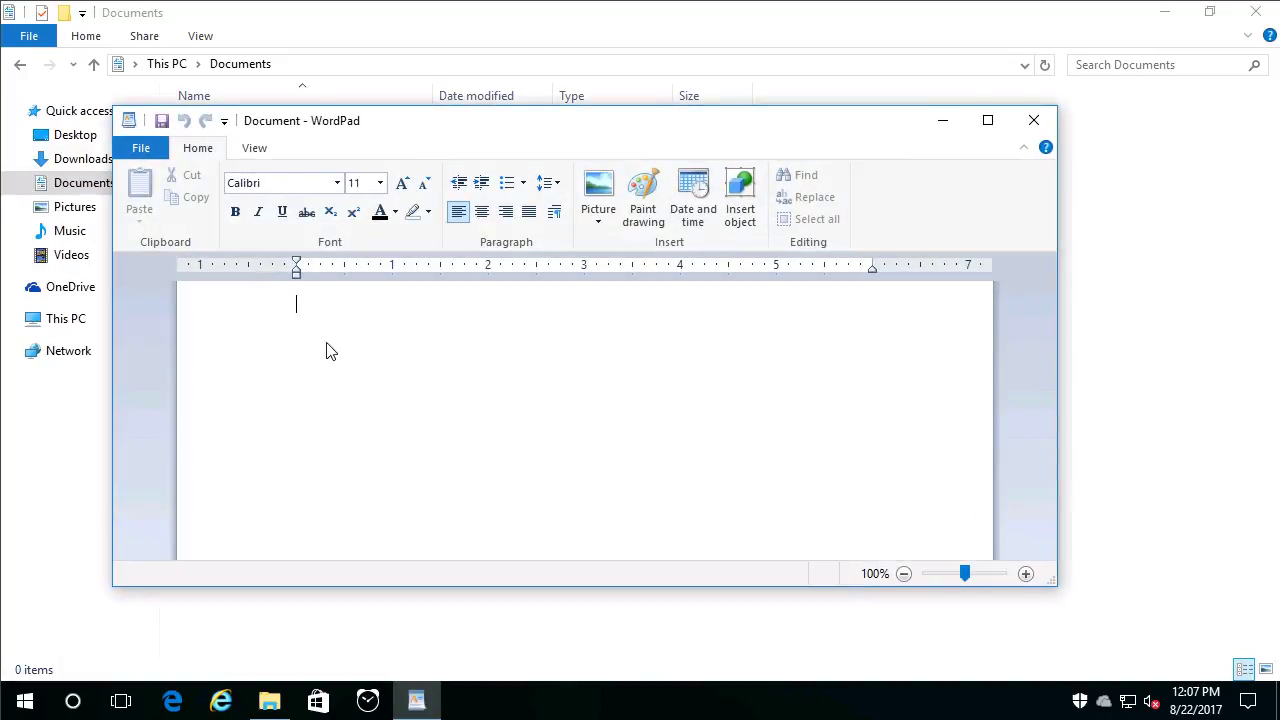
pyautogui.write('asdkjbkdlsjn')
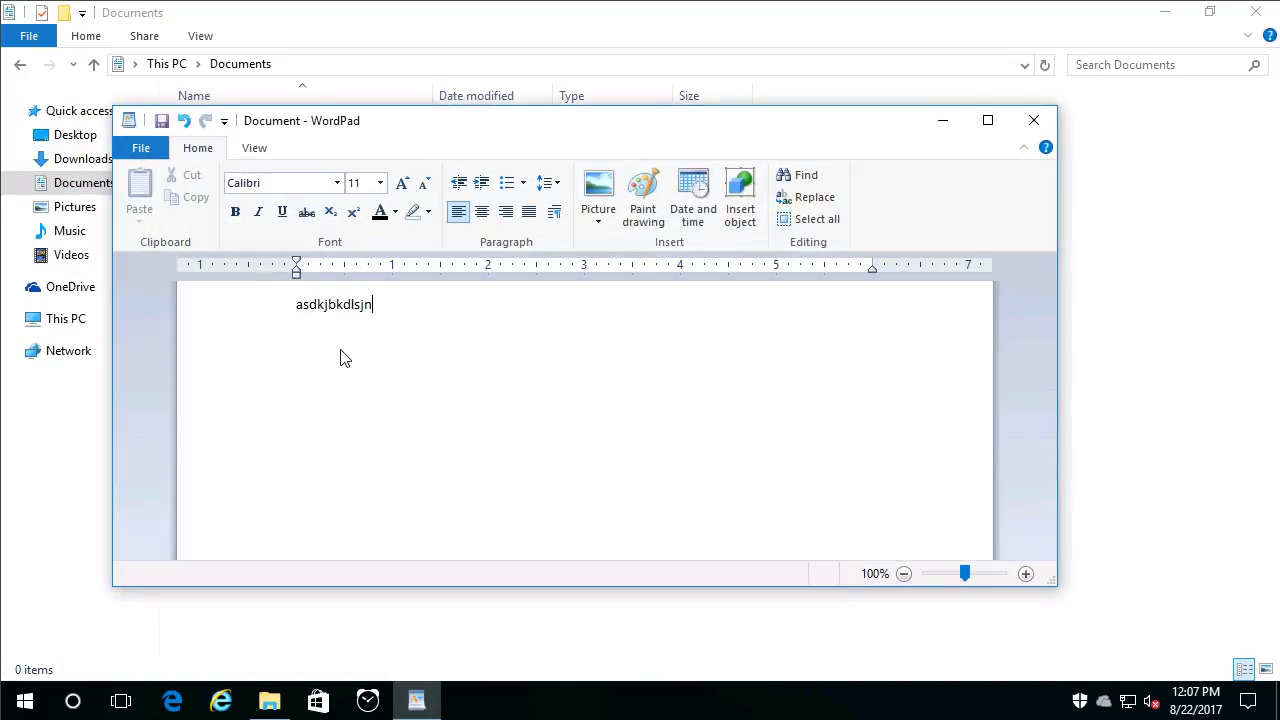
pyautogui.write(' akdsjcnlakdsjc lakdsjbclkabdj')
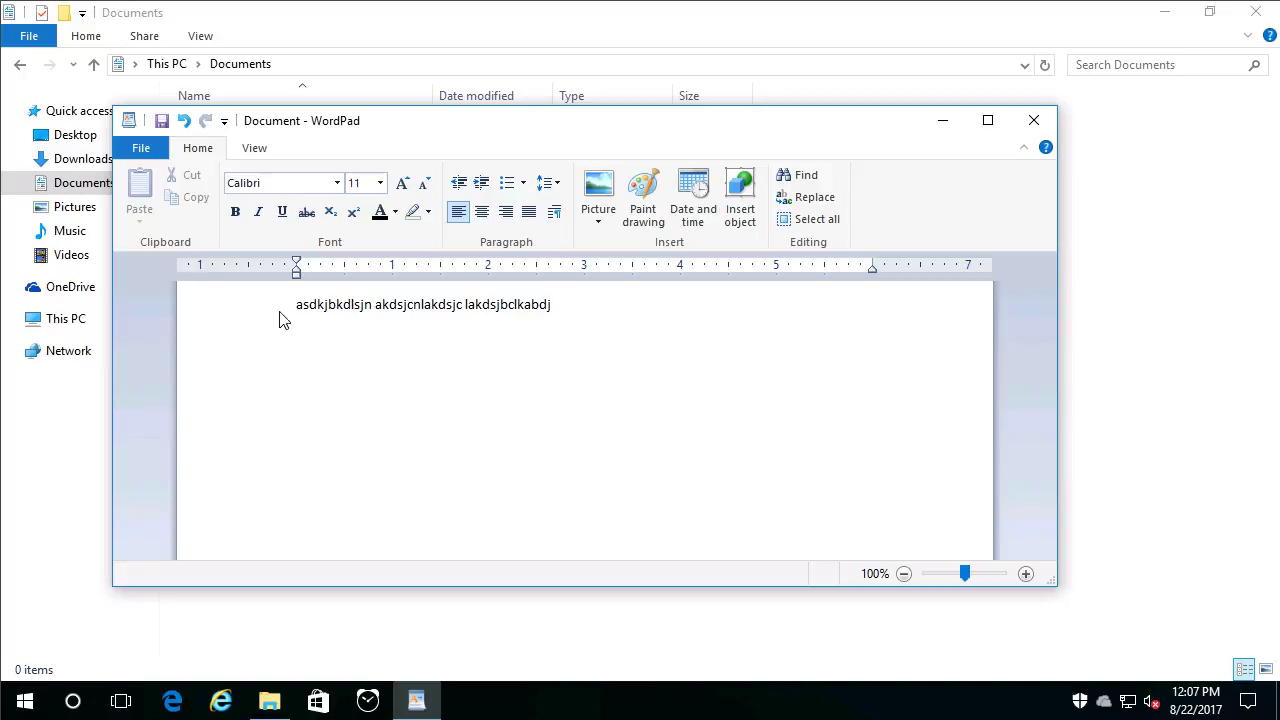
# Save the document as 'Word Doc' in Documents and close WordPad
pyautogui.click(147, 150)
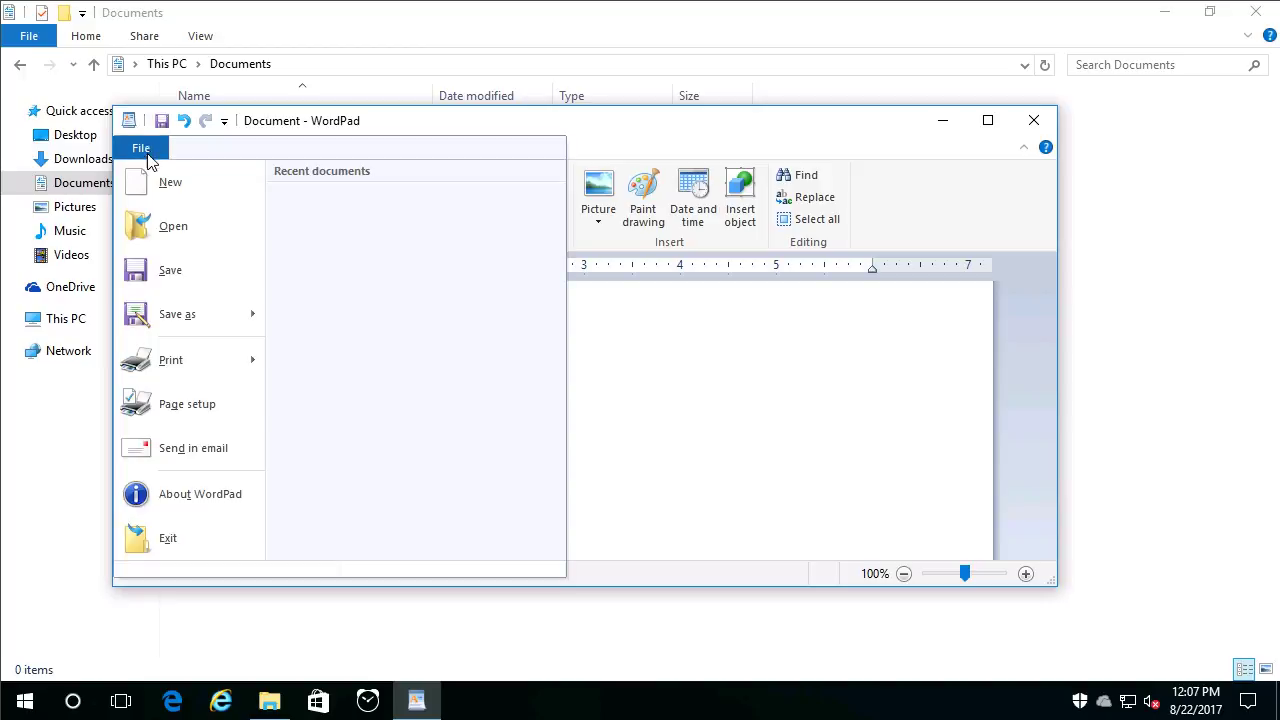
pyautogui.click(178, 272)
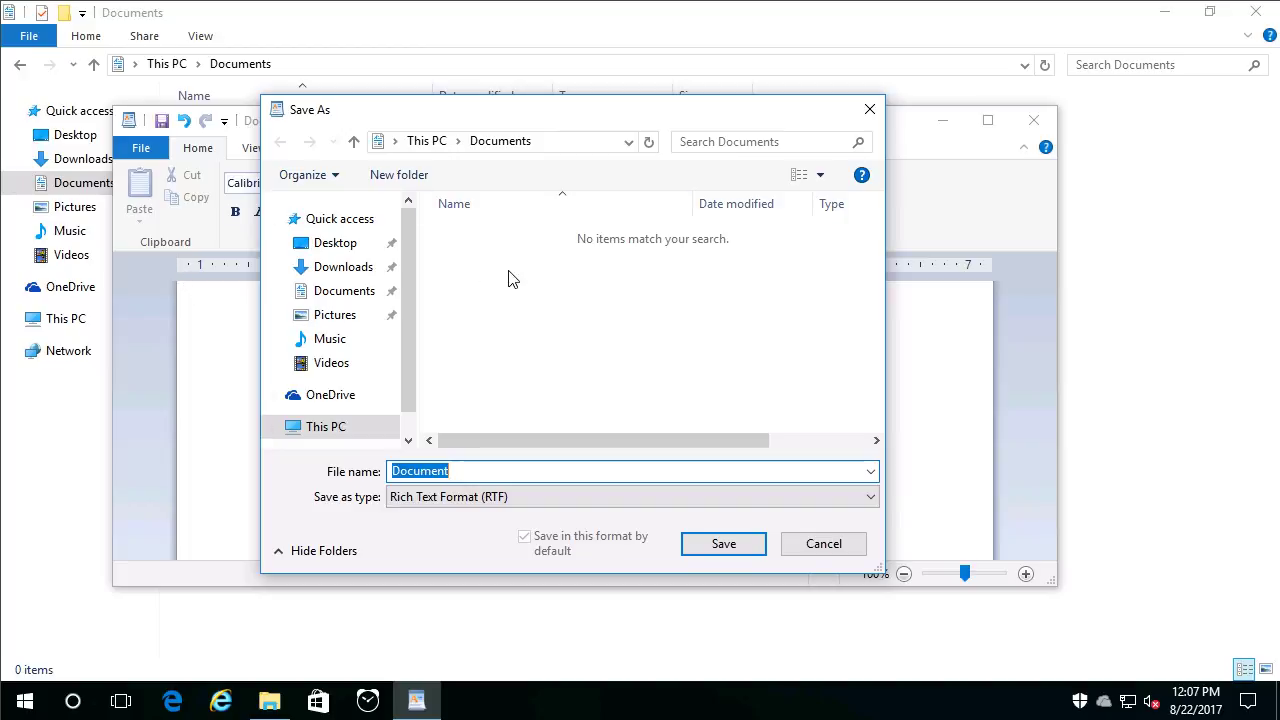
pyautogui.write('Word Doc')
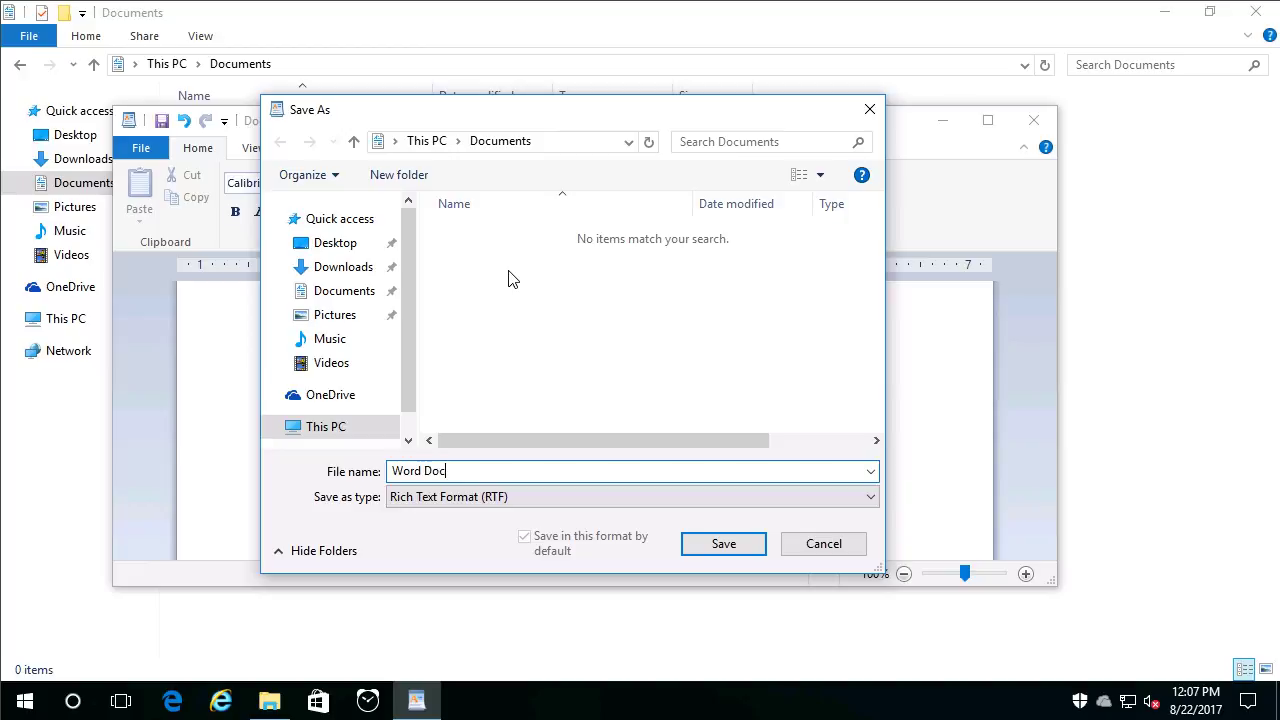
pyautogui.click(753, 548)
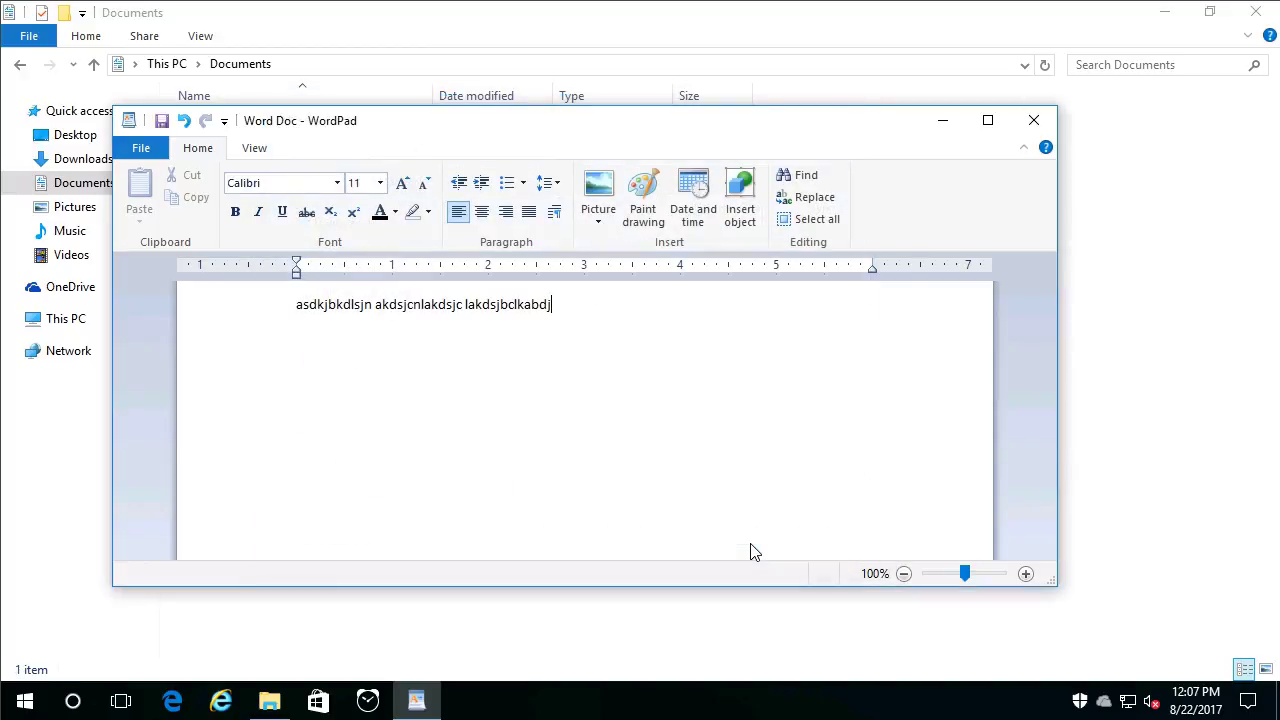
pyautogui.click(1033, 120)
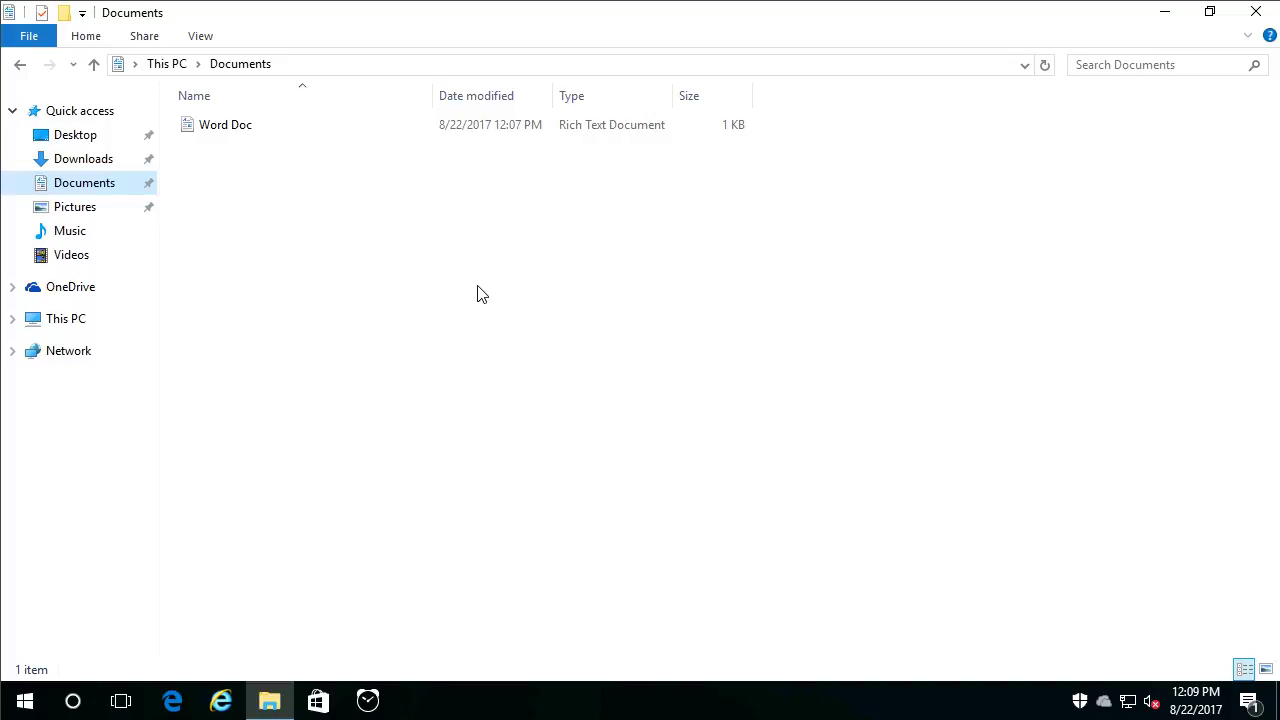
# Create a folder called 'Word Docs' beside the Word Doc file in Documents
pyautogui.rightClick(614, 296)
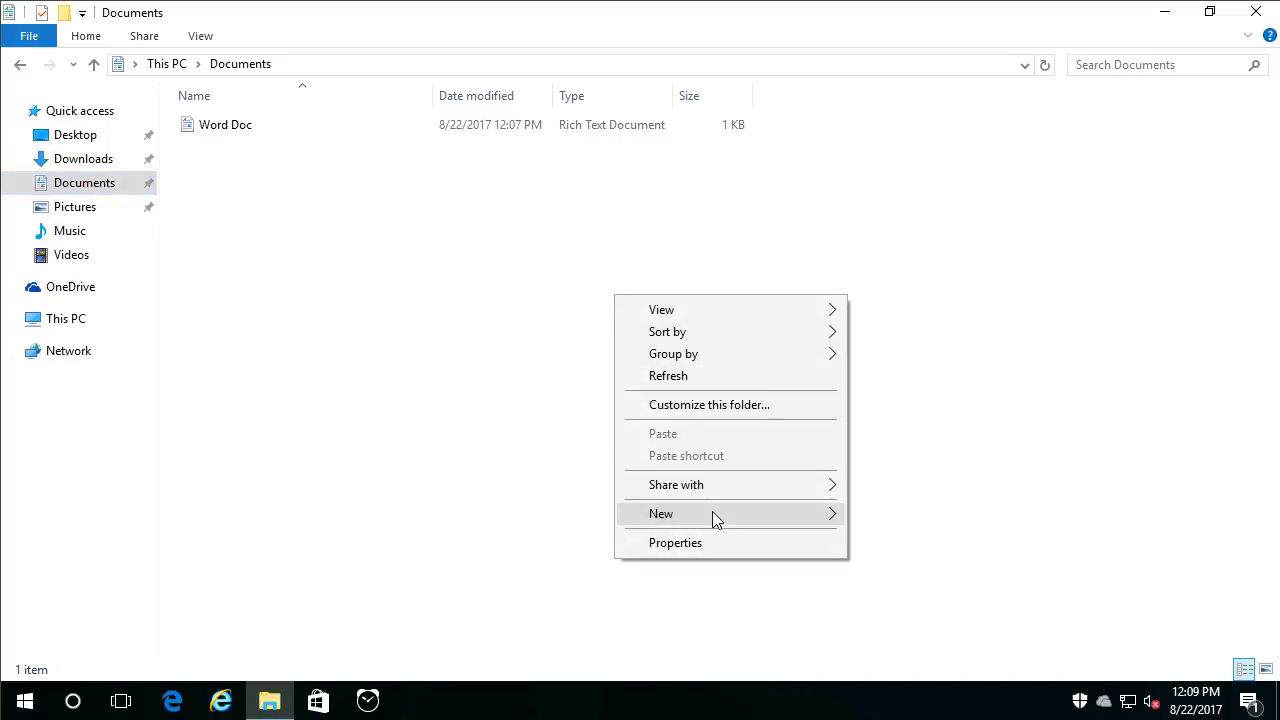
pyautogui.moveTo(719, 513)
pyautogui.click(888, 518)
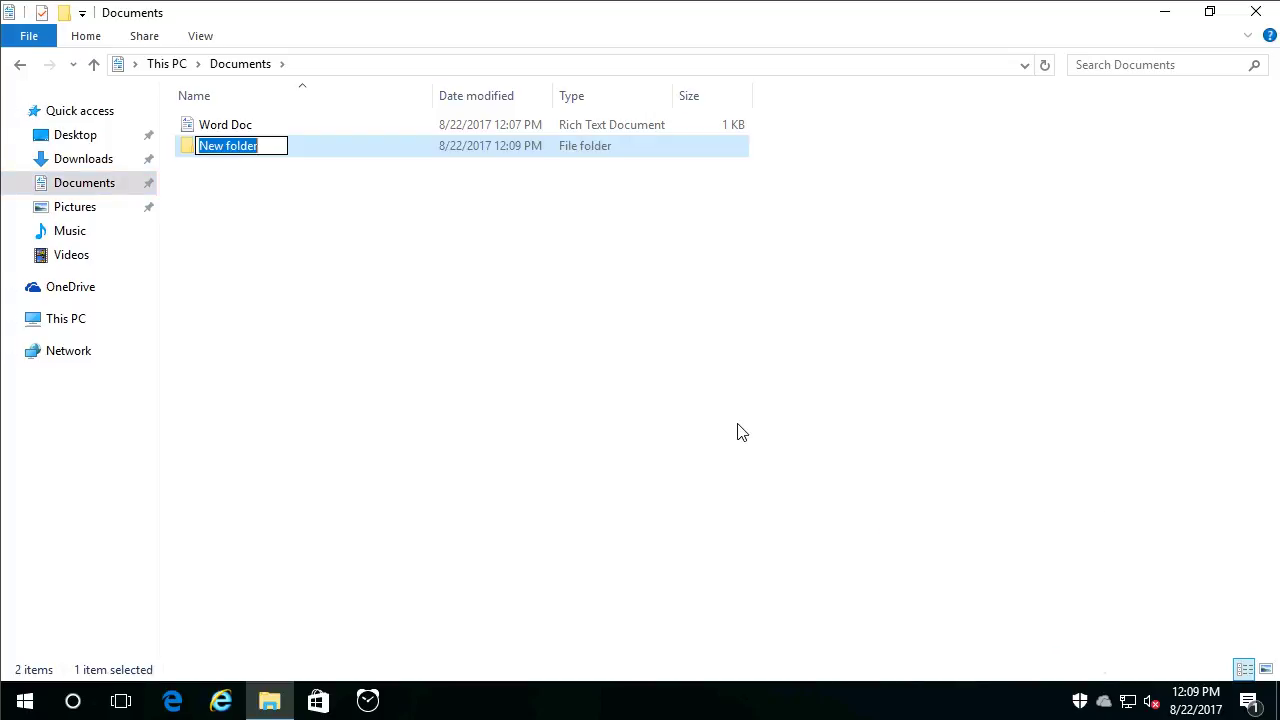
pyautogui.write('Word Docs')
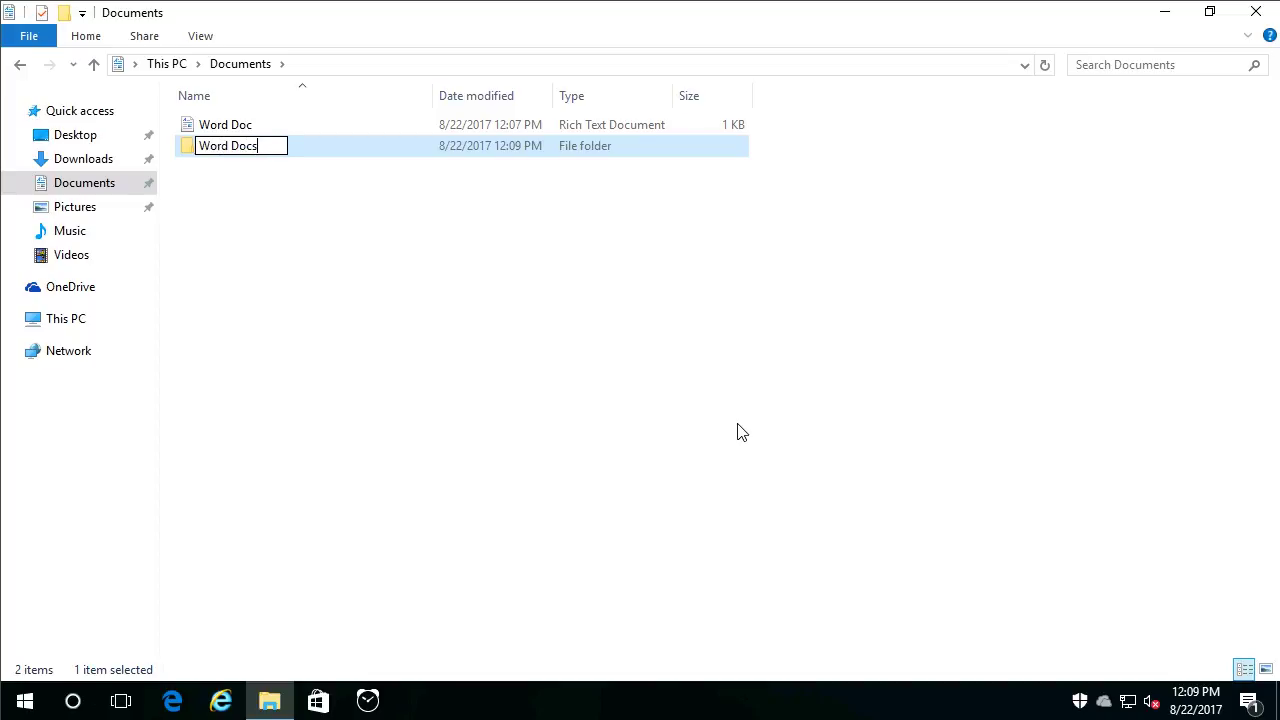
pyautogui.press('Return')
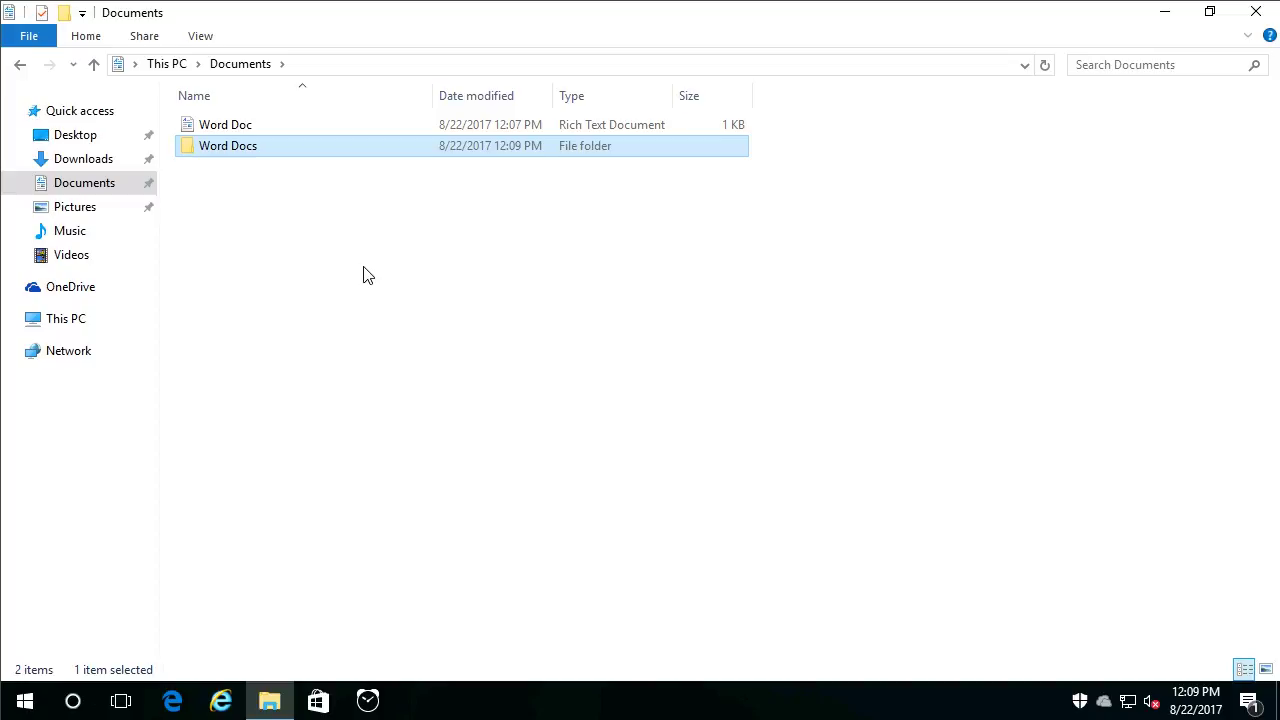
# Open Word Docs and create a subfolder named 'Project 1' inside it
pyautogui.doubleClick(243, 150)
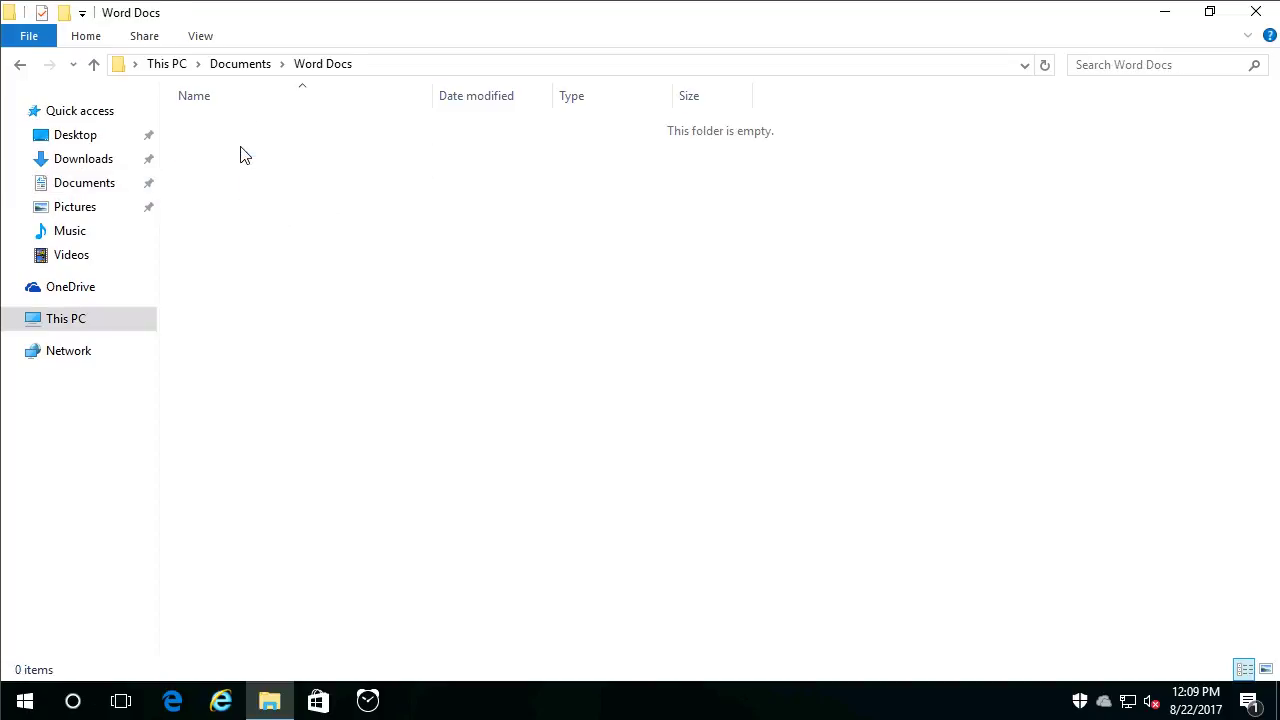
pyautogui.rightClick(503, 296)
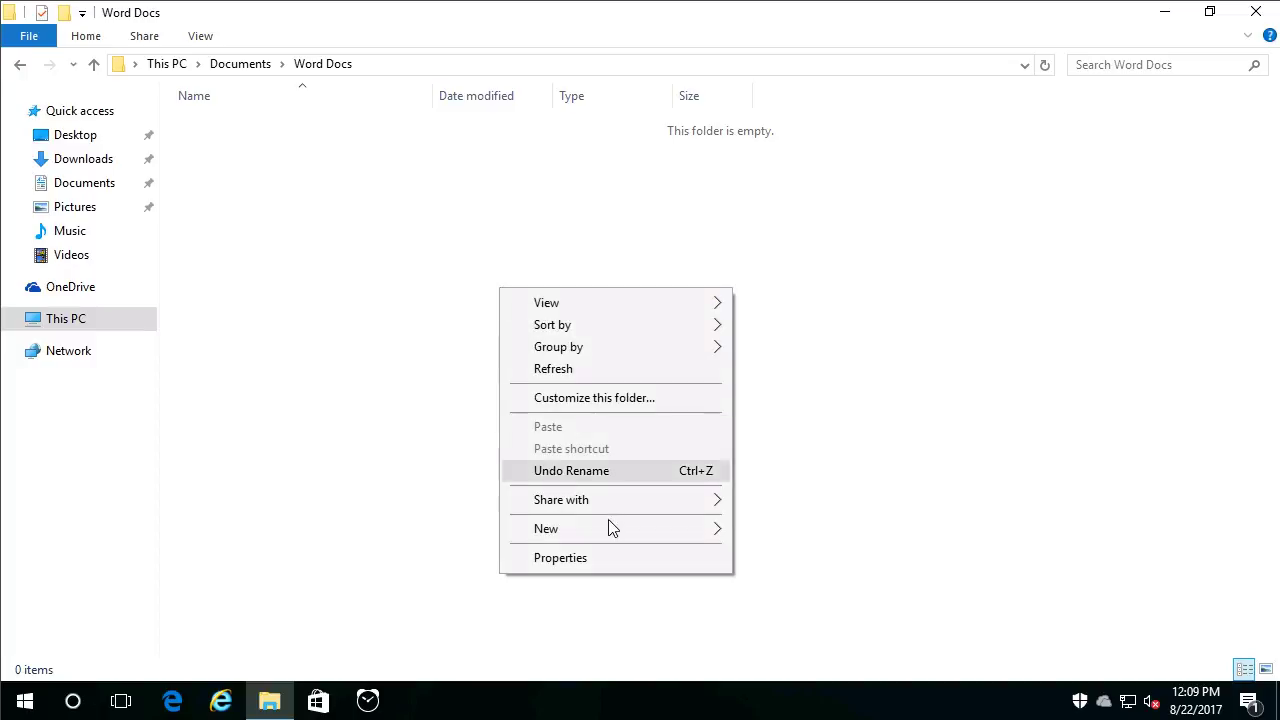
pyautogui.moveTo(610, 528)
pyautogui.click(780, 532)
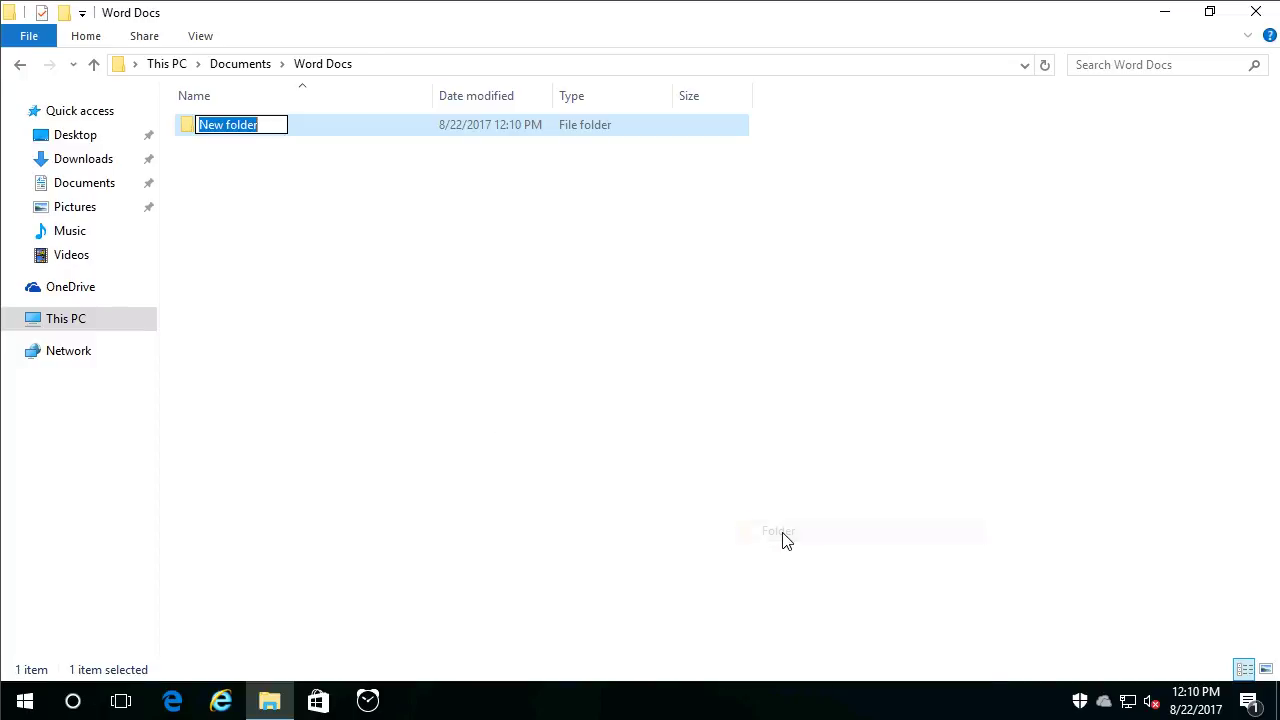
pyautogui.write('Project 1')
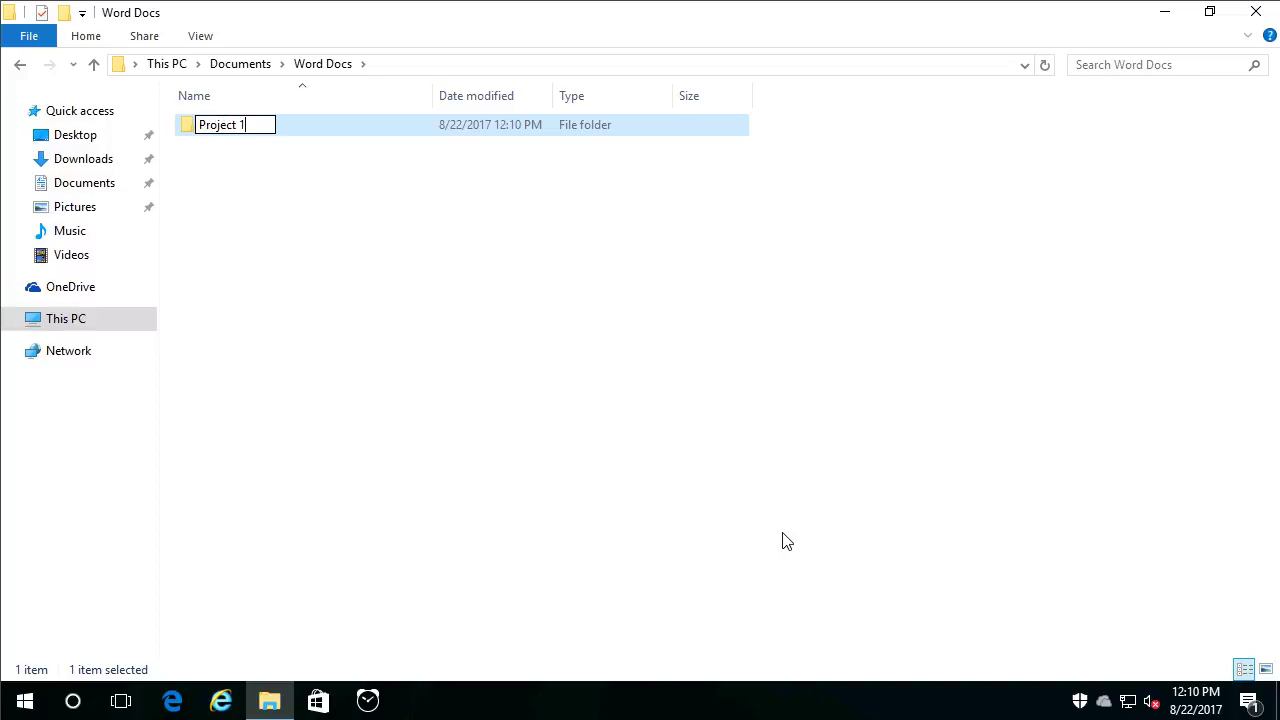
pyautogui.press('Return')
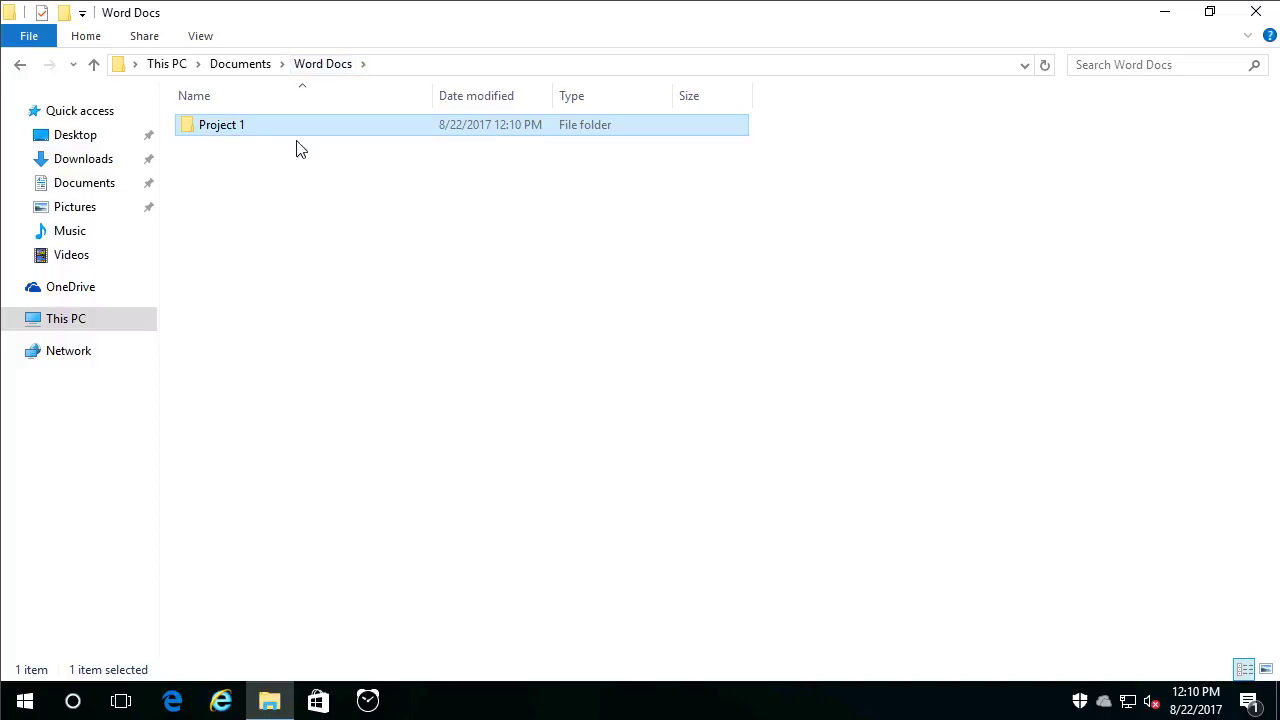
# Return to Documents and cut the Word Doc file, leaving it deselected
pyautogui.click(245, 64)
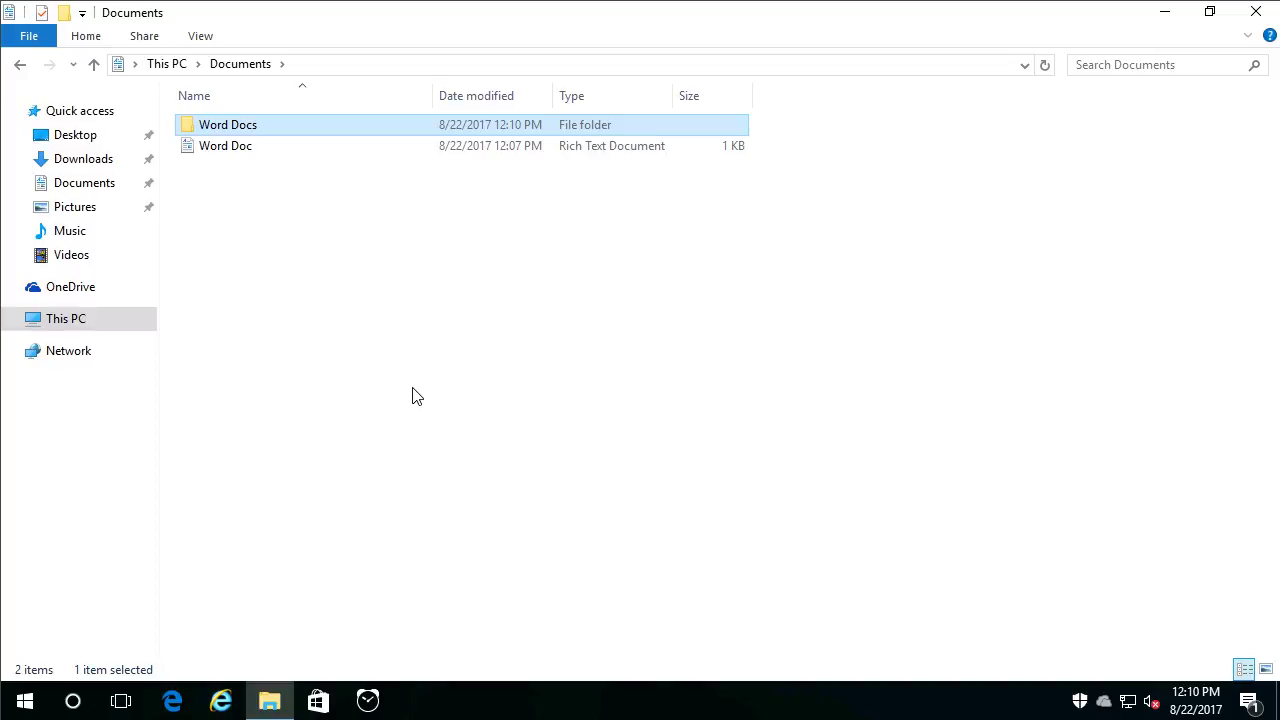
pyautogui.click(239, 150)
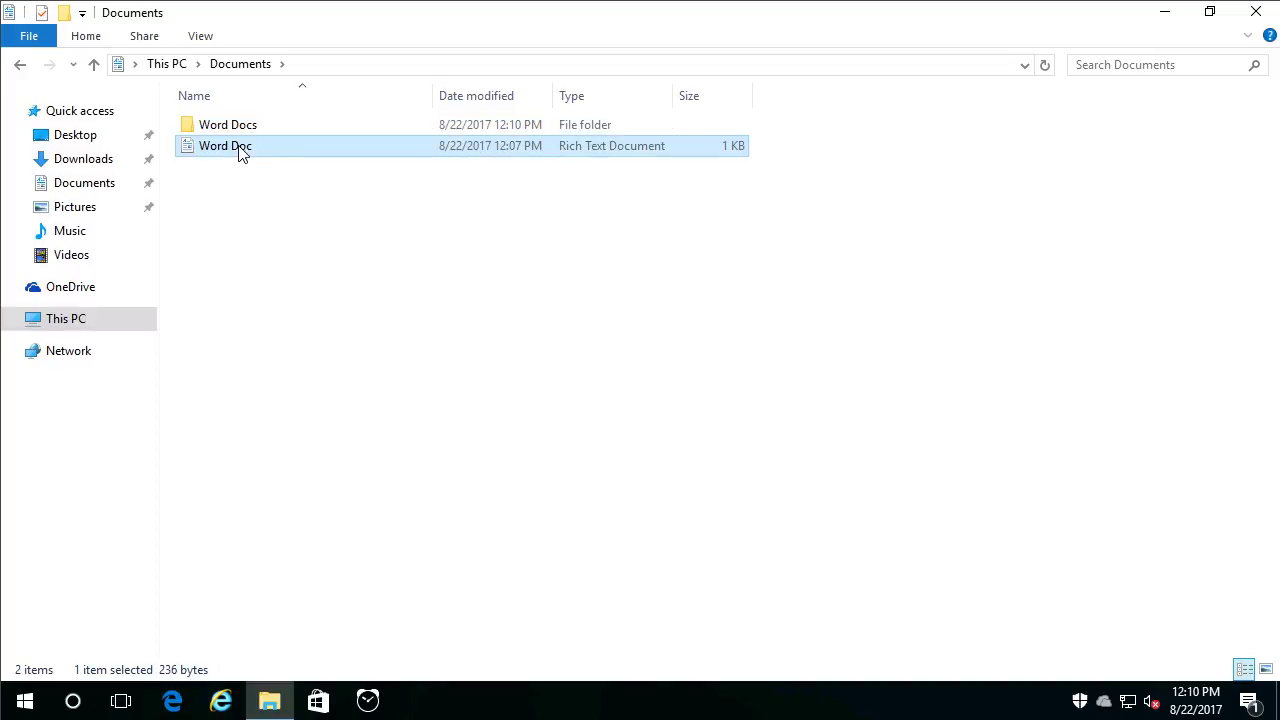
pyautogui.rightClick(241, 153)
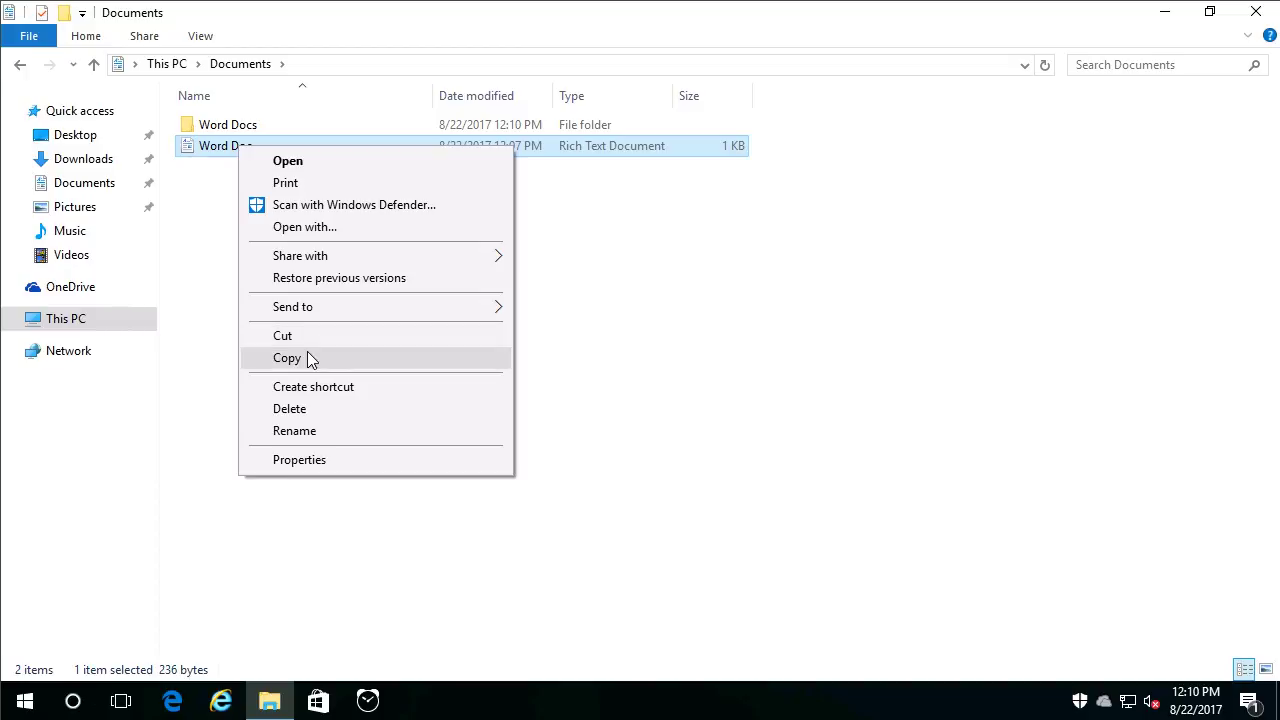
pyautogui.click(664, 318)
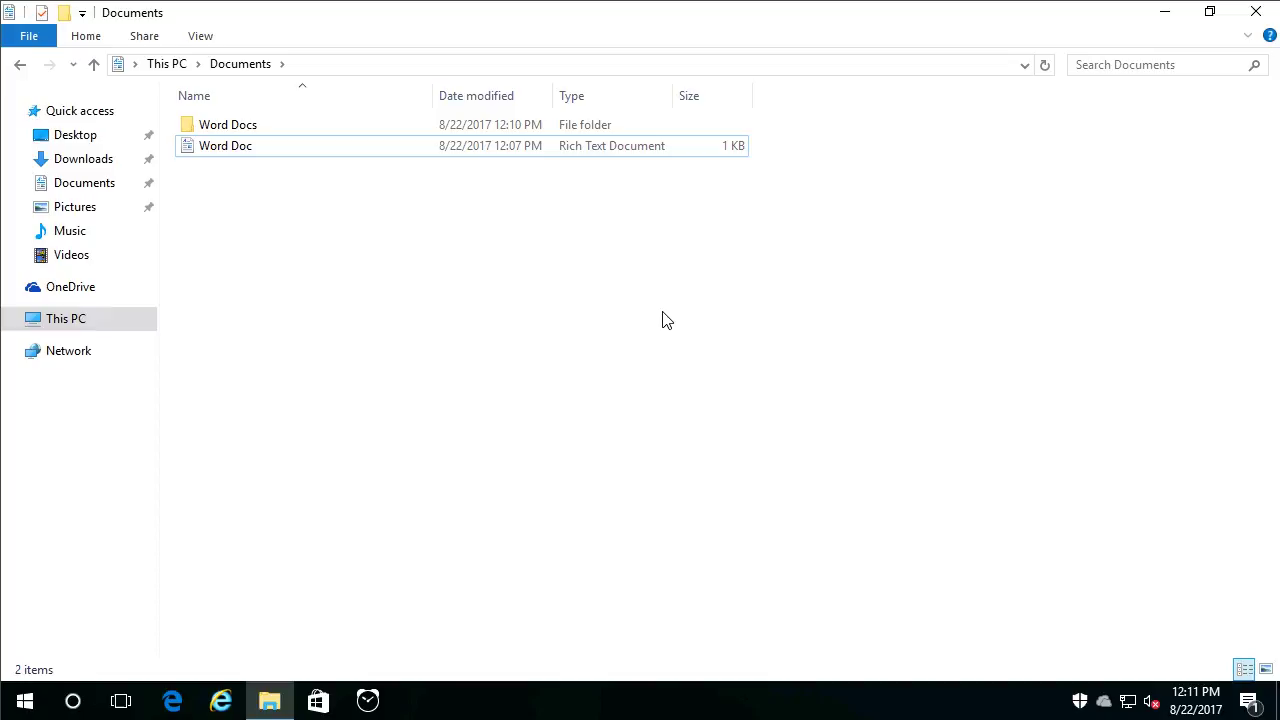
pyautogui.rightClick(241, 150)
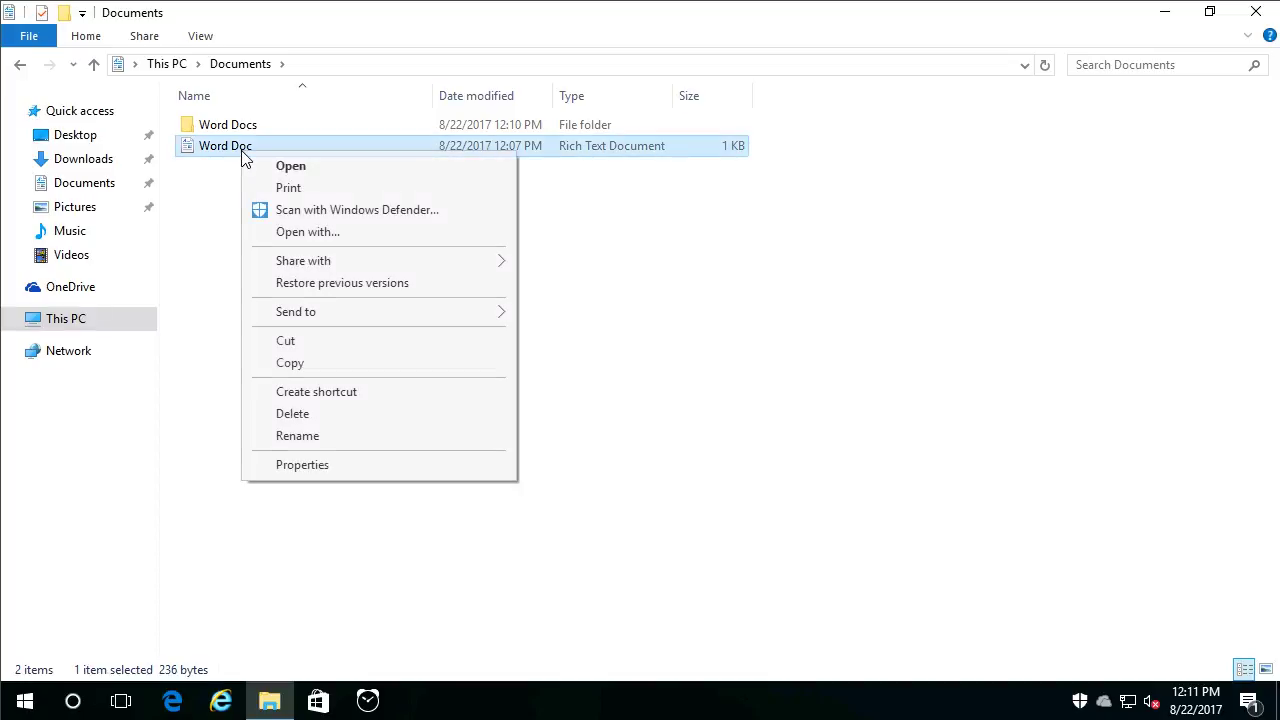
pyautogui.click(337, 341)
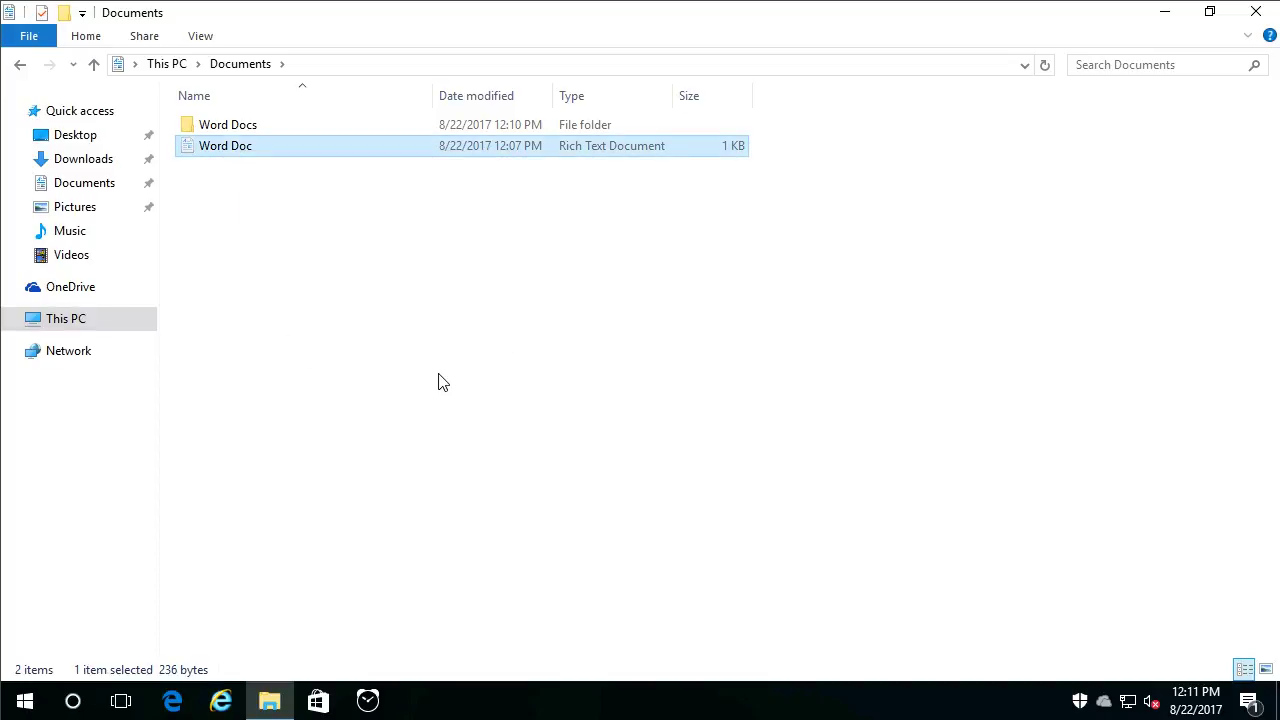
pyautogui.click(300, 291)
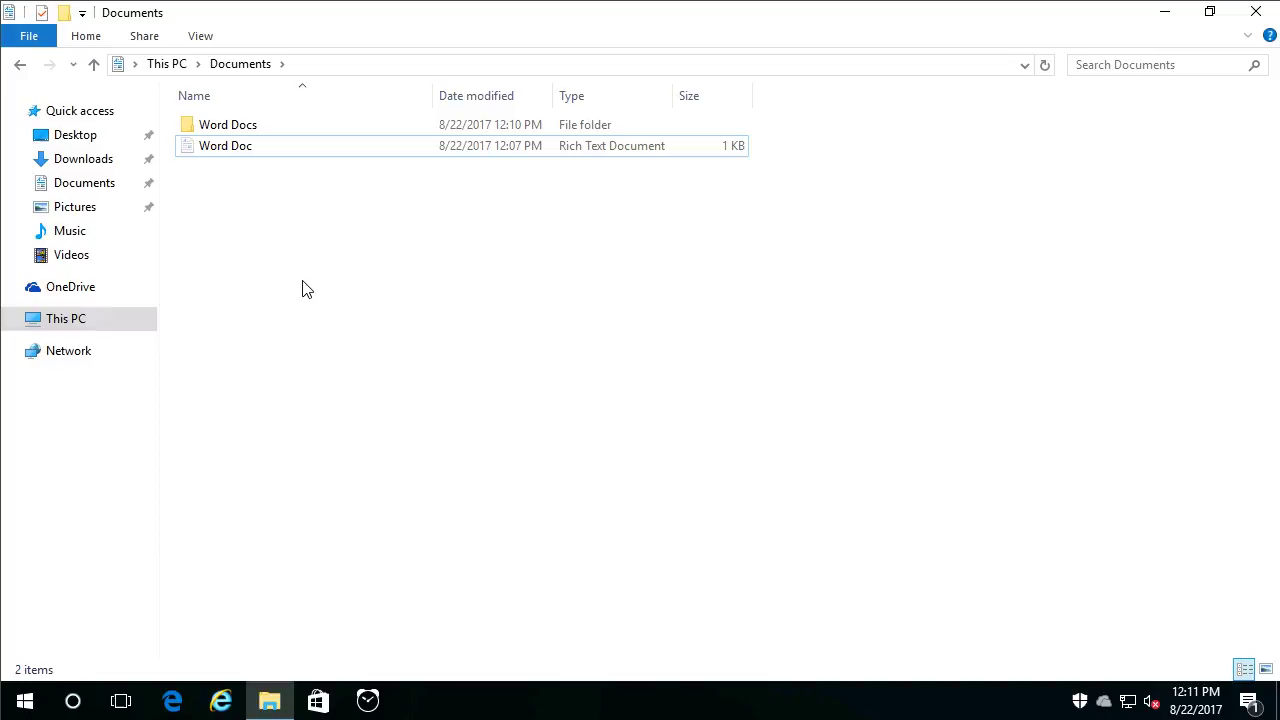
# Open Word Docs > Project 1 and paste the cut Word Doc file there
pyautogui.doubleClick(255, 131)
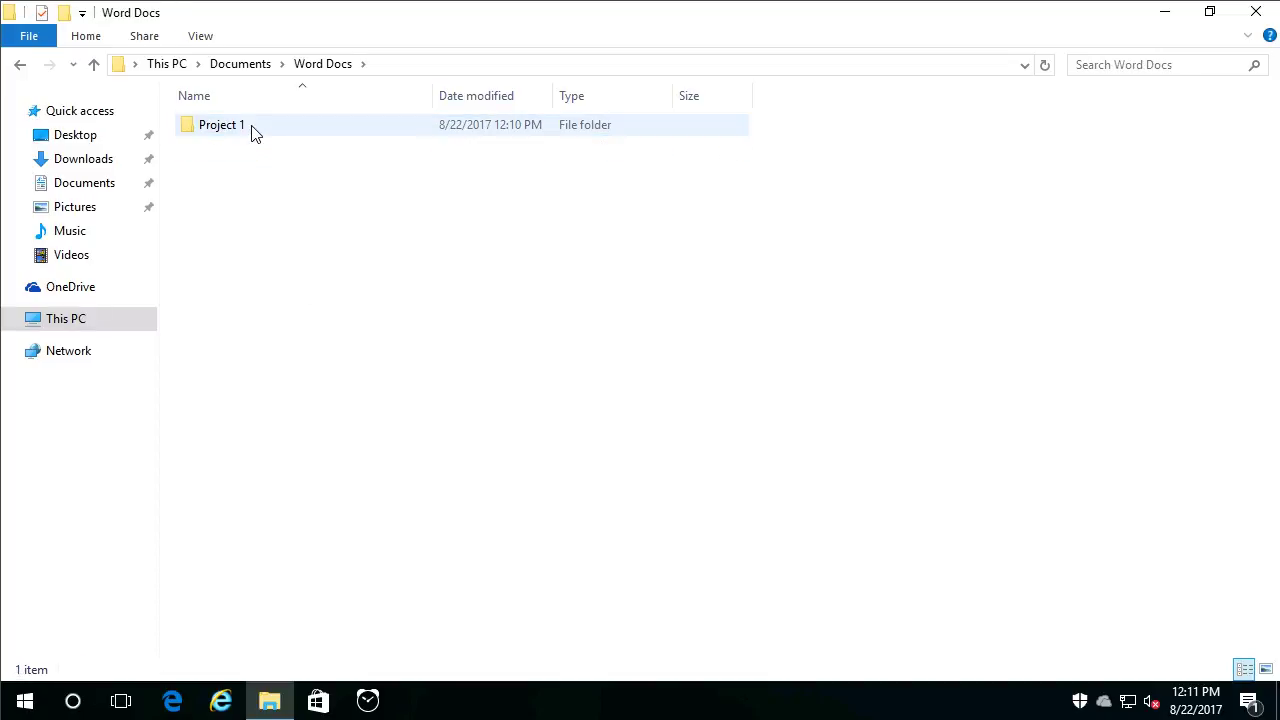
pyautogui.doubleClick(253, 131)
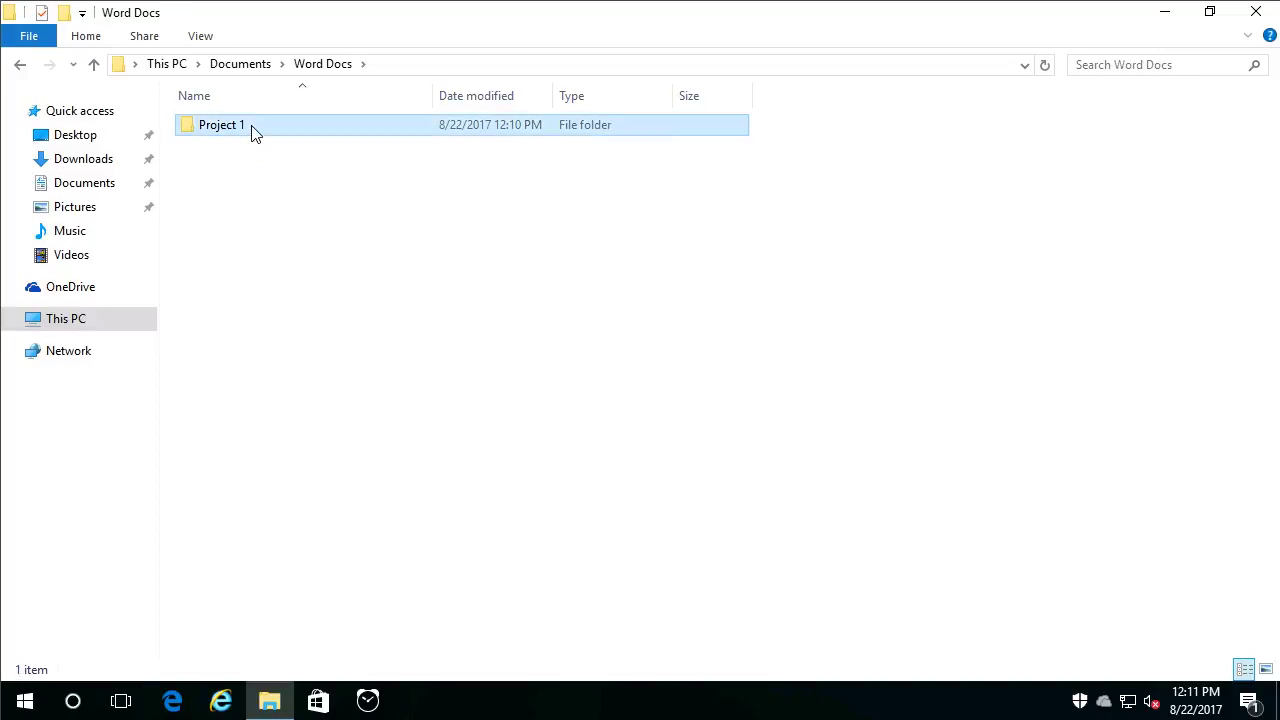
pyautogui.rightClick(475, 242)
pyautogui.click(567, 374)
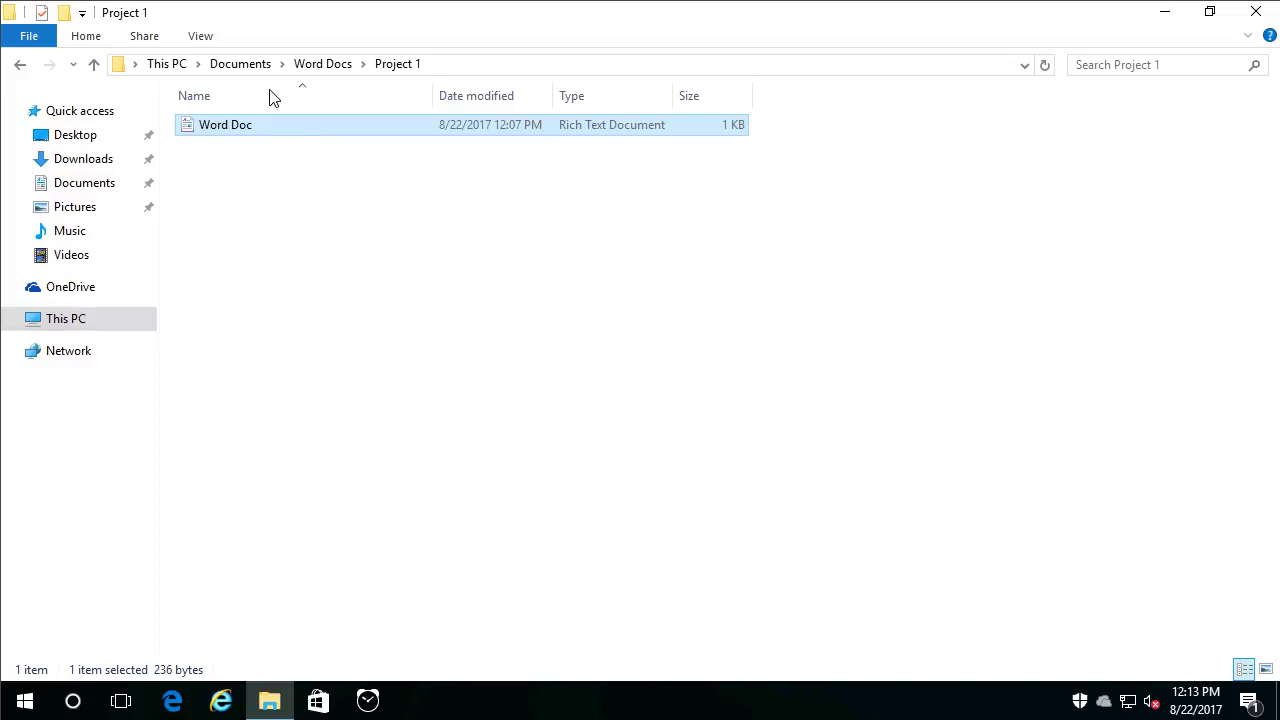
# Back in Documents, create a folder named 'Copies' next to Word Docs
pyautogui.click(247, 65)
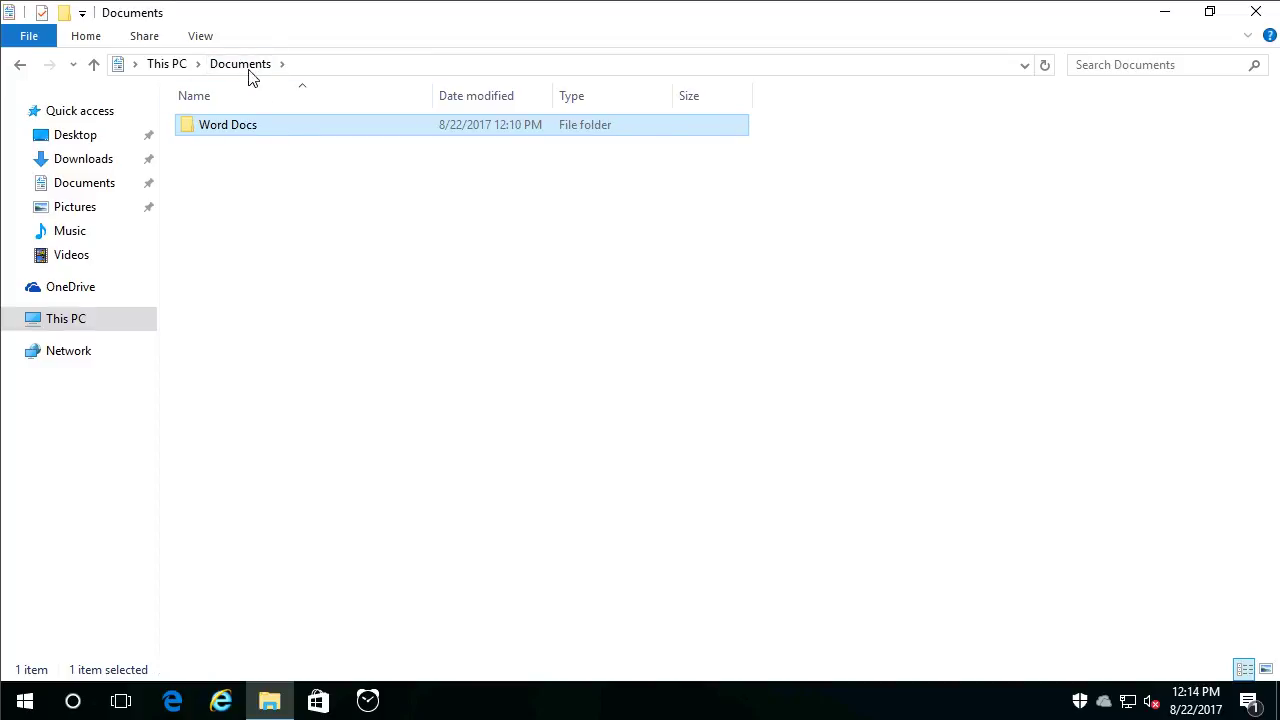
pyautogui.rightClick(305, 247)
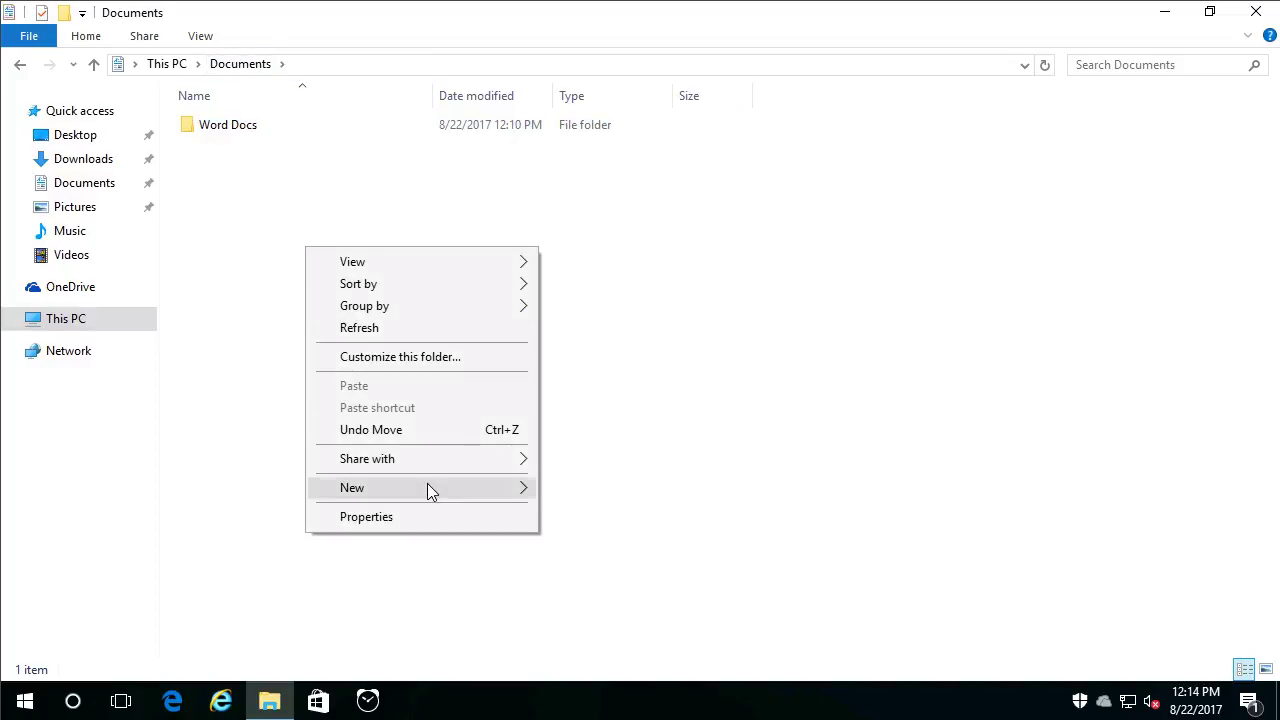
pyautogui.moveTo(429, 489)
pyautogui.click(575, 490)
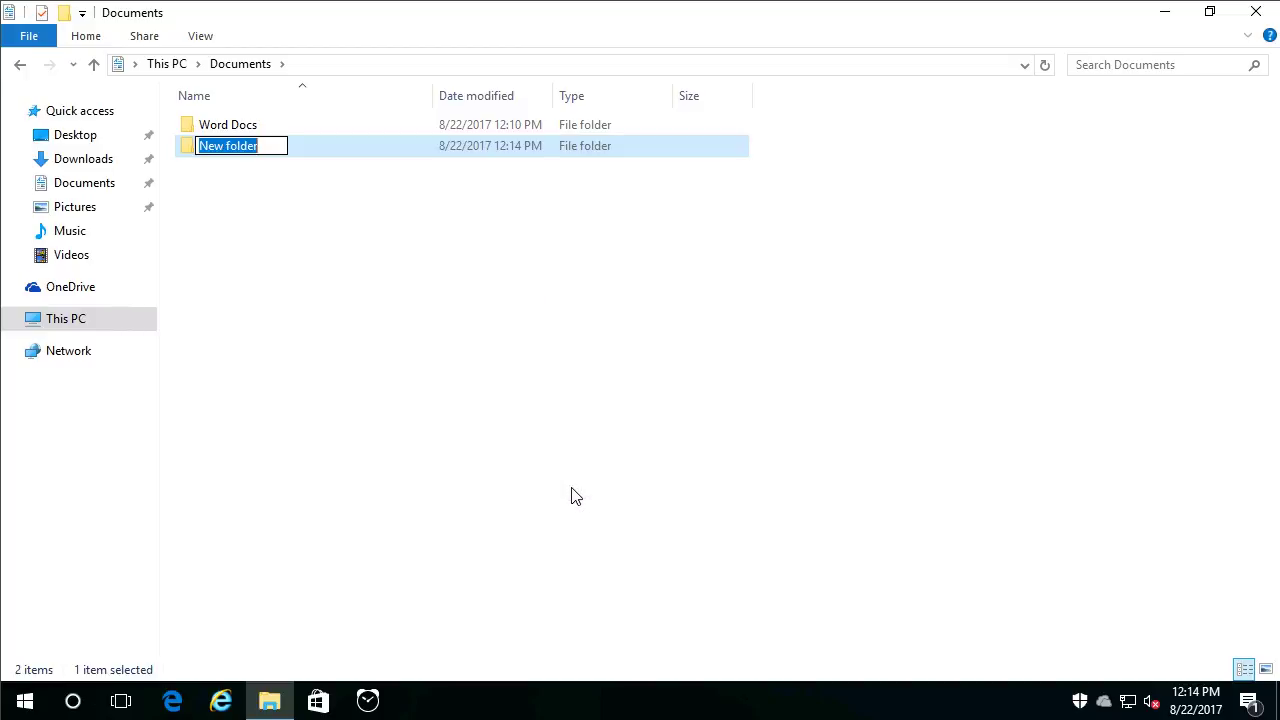
pyautogui.write('Copies')
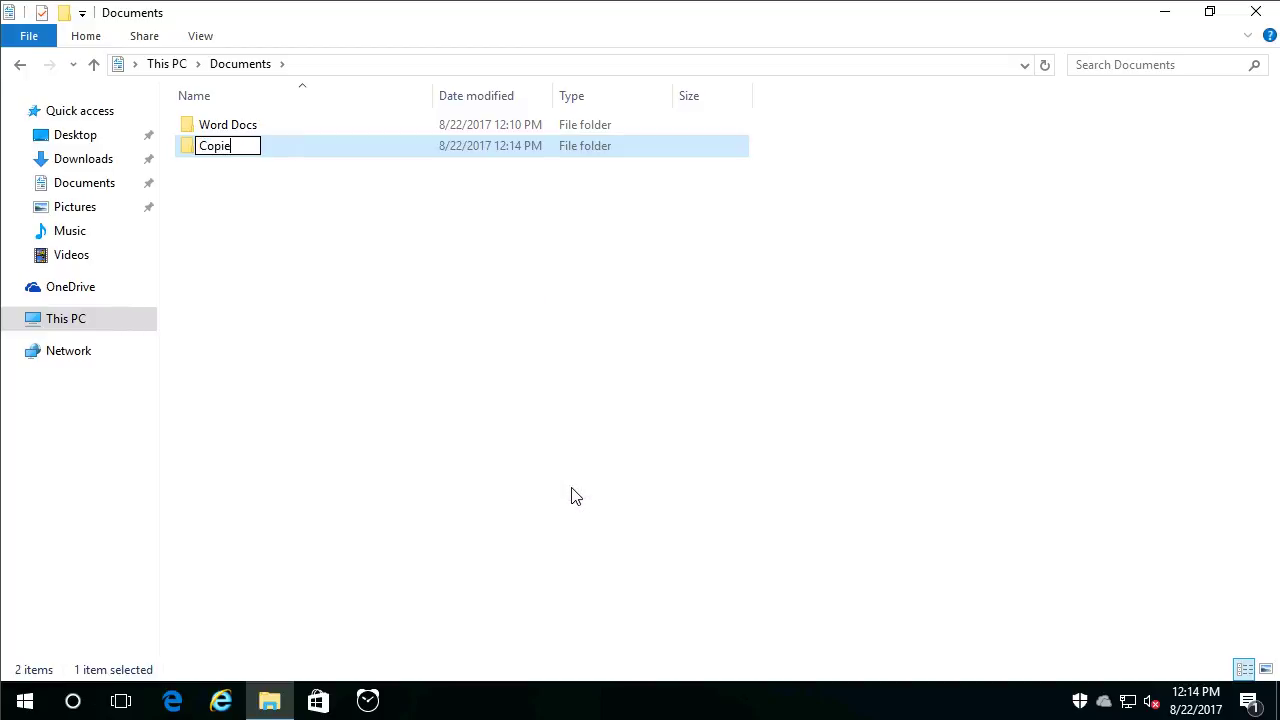
pyautogui.press('Return')
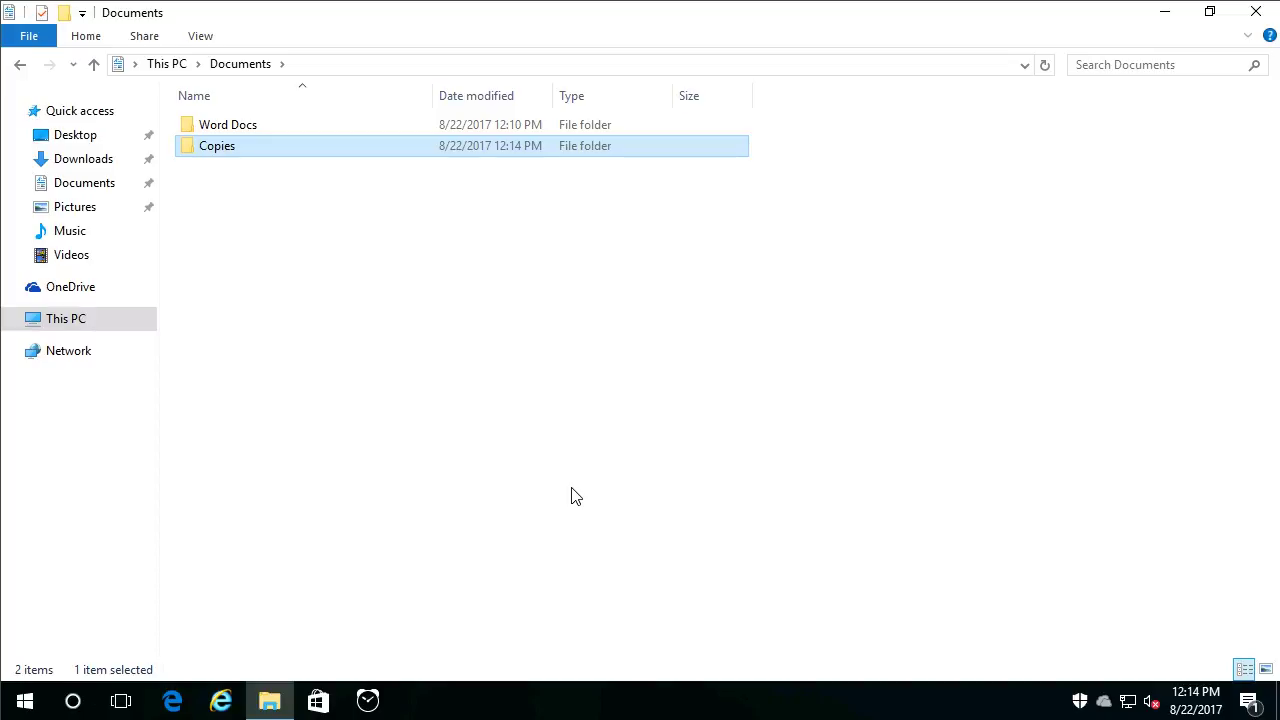
# Copy the Word Doc file from Word Docs > Project 1 and open the empty Copies folder
pyautogui.doubleClick(259, 125)
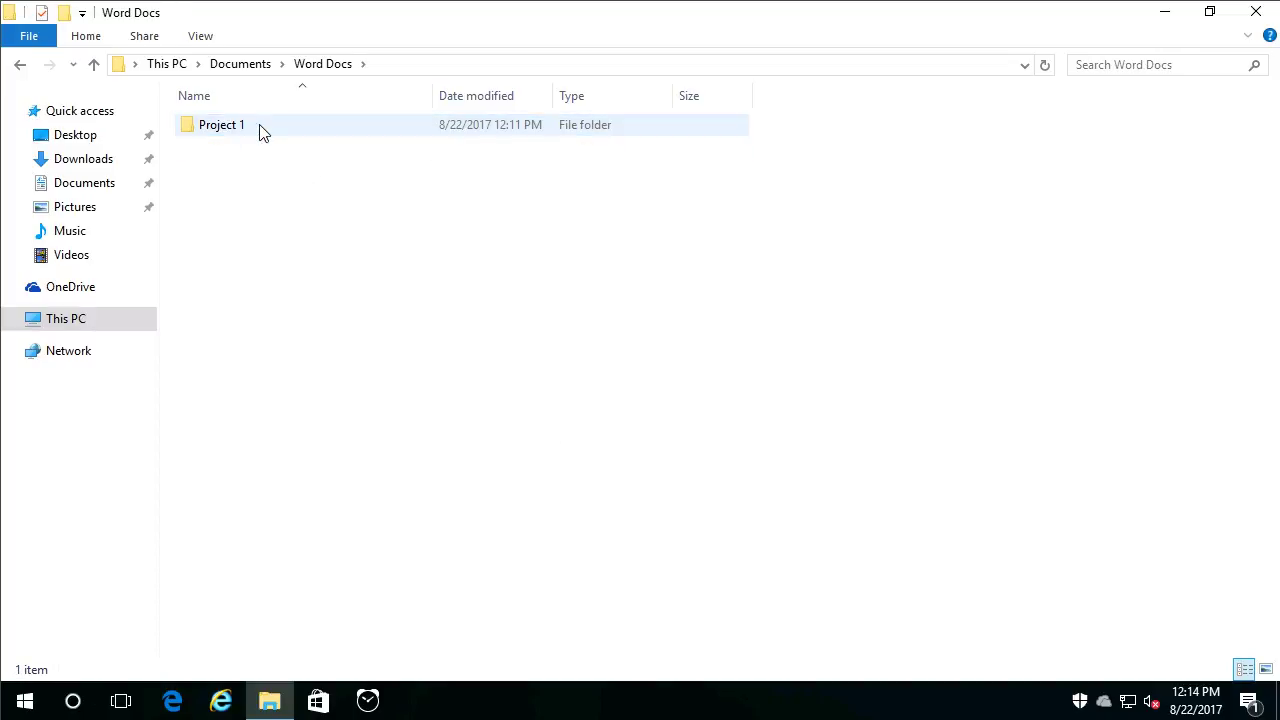
pyautogui.doubleClick(251, 129)
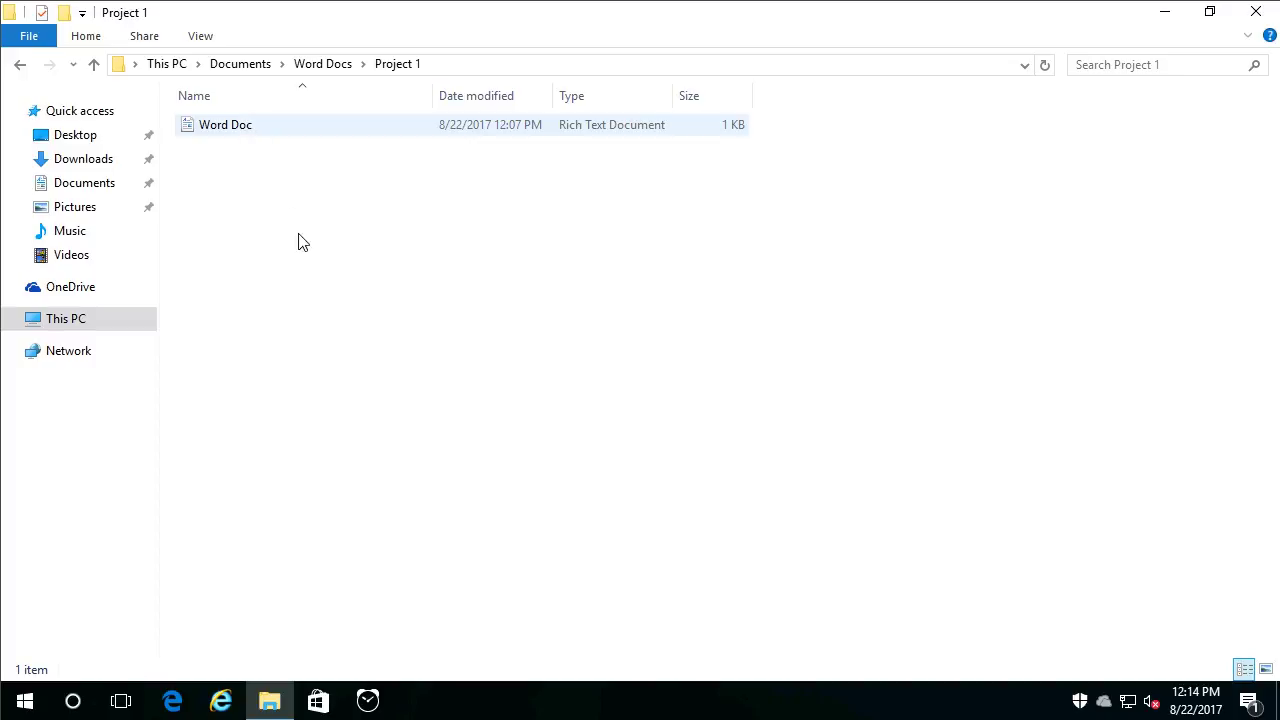
pyautogui.click(248, 133)
pyautogui.rightClick(246, 130)
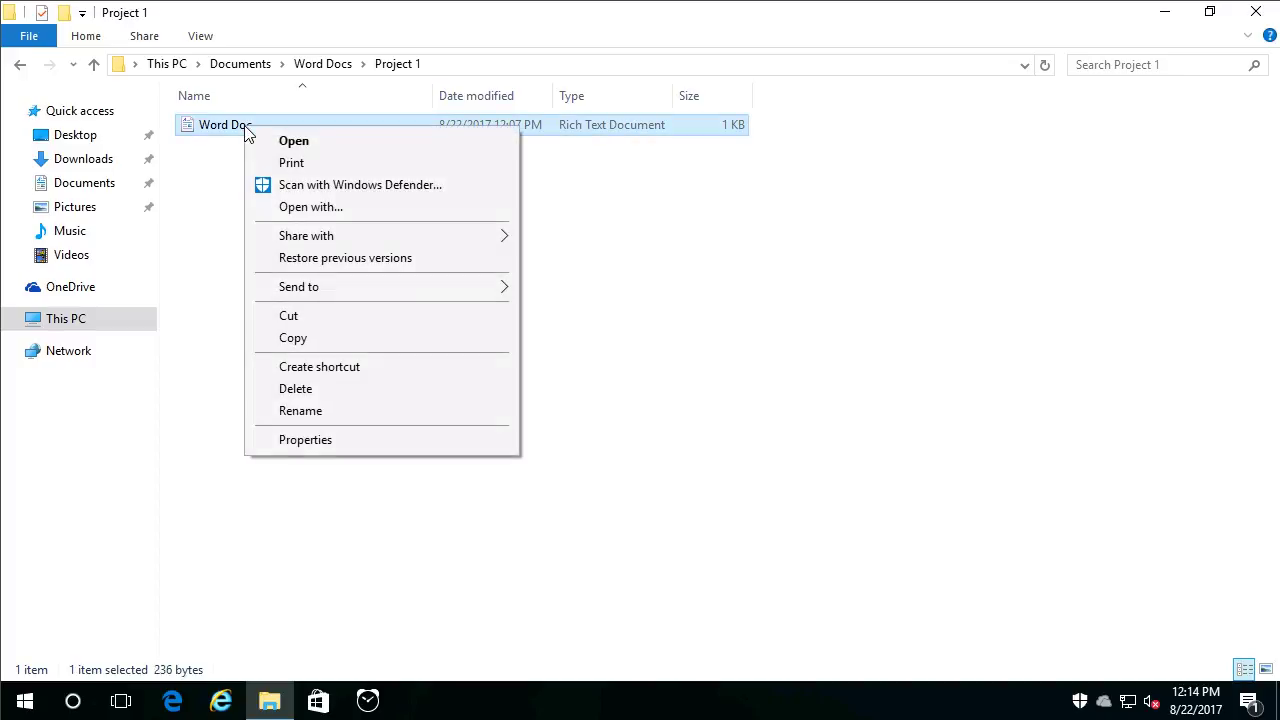
pyautogui.click(317, 341)
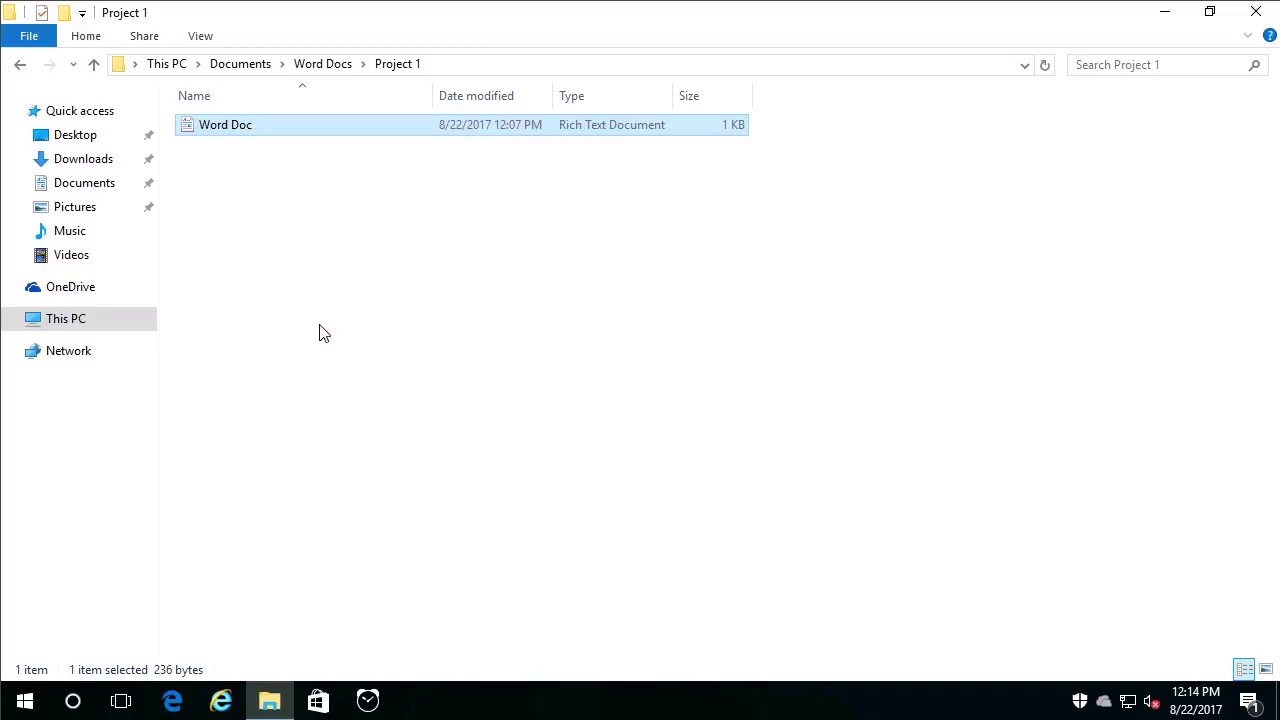
pyautogui.click(238, 64)
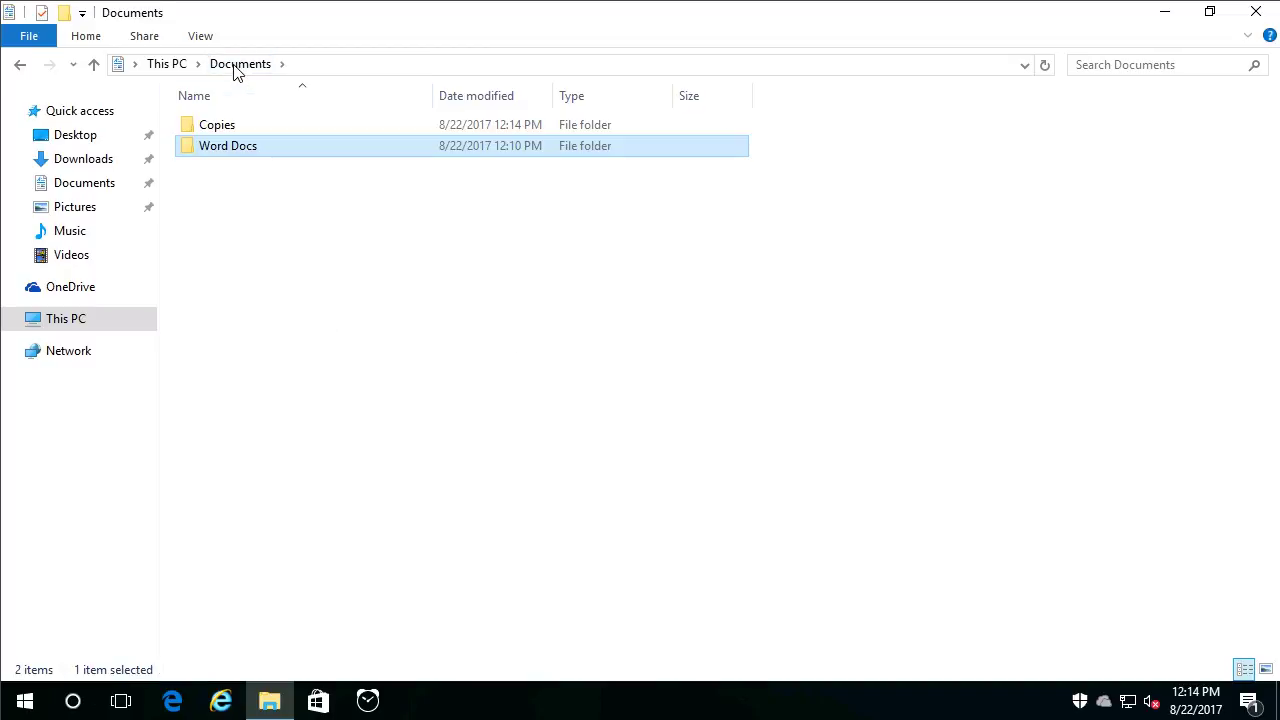
pyautogui.doubleClick(228, 131)
pyautogui.rightClick(446, 280)
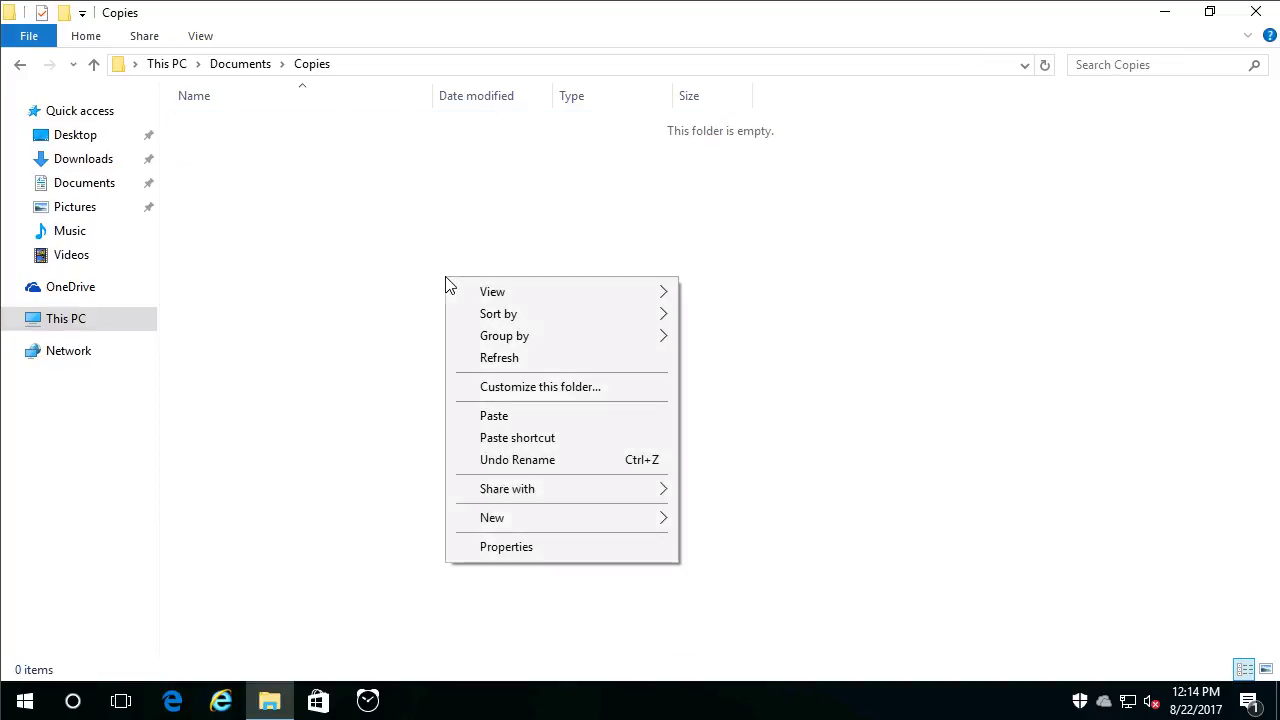
# Paste the copied file into Copies and rename it 'Word Doc - Copy'
pyautogui.click(520, 416)
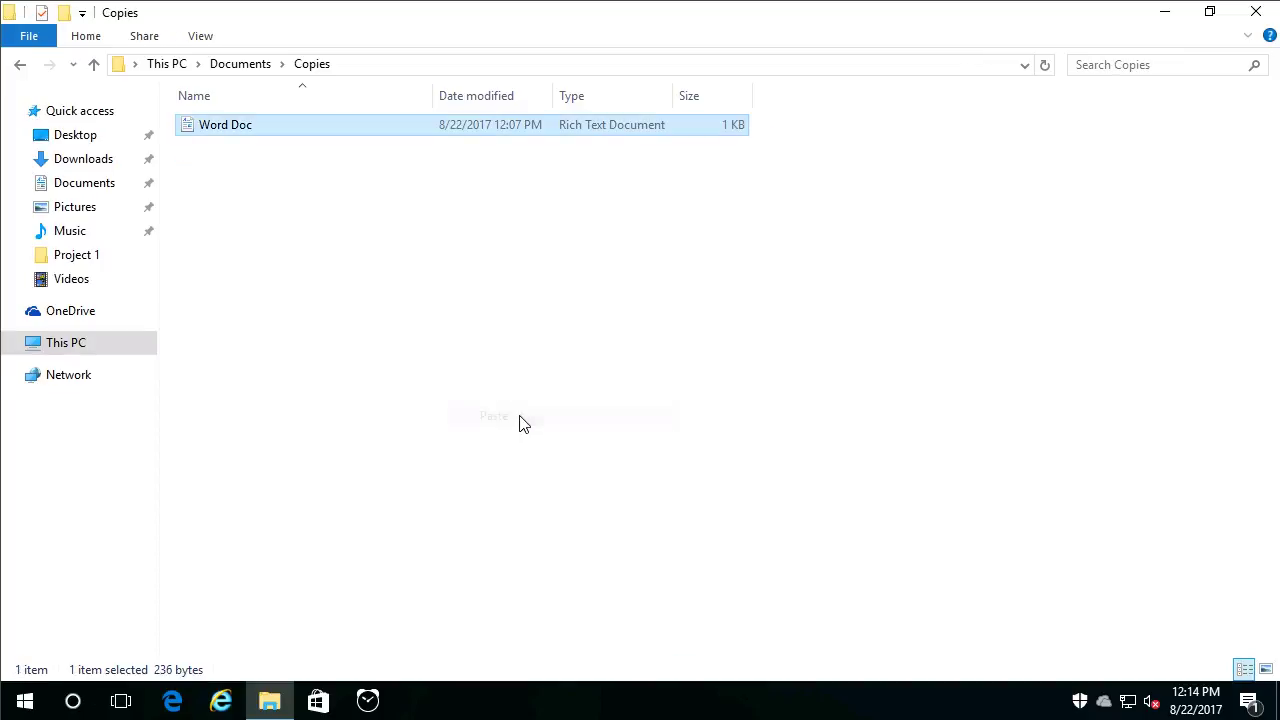
pyautogui.click(431, 354)
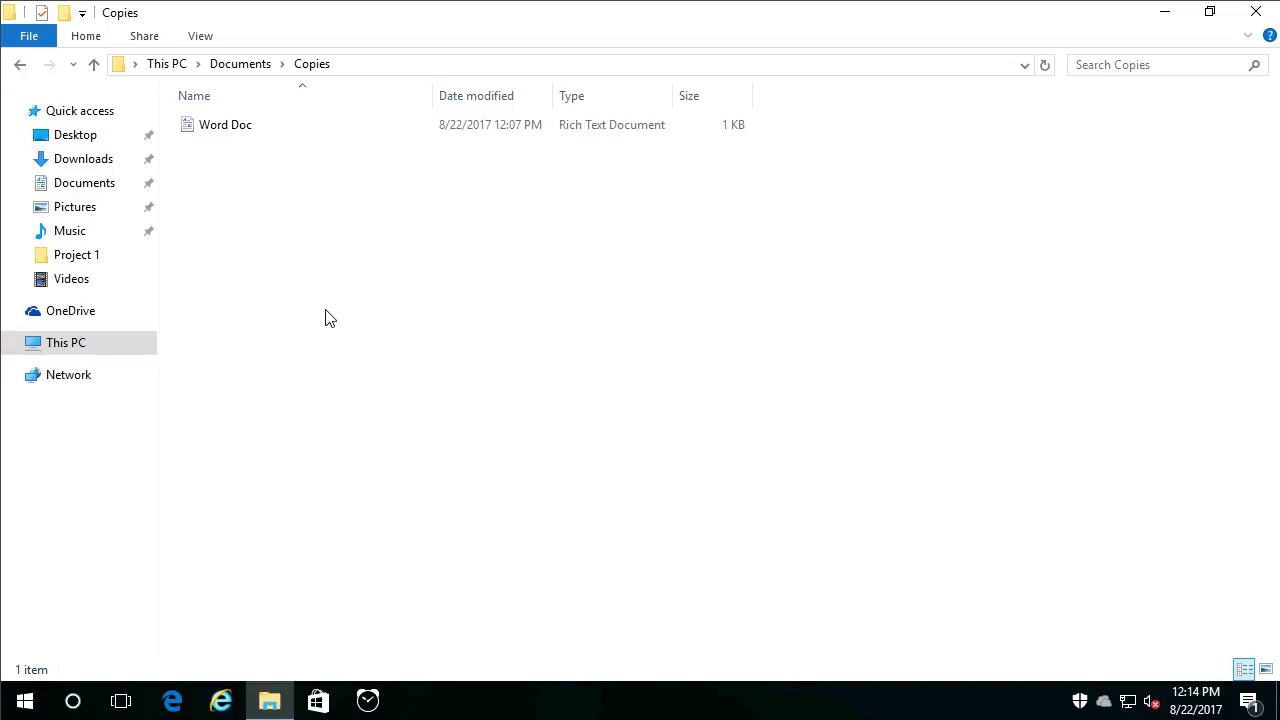
pyautogui.click(286, 128)
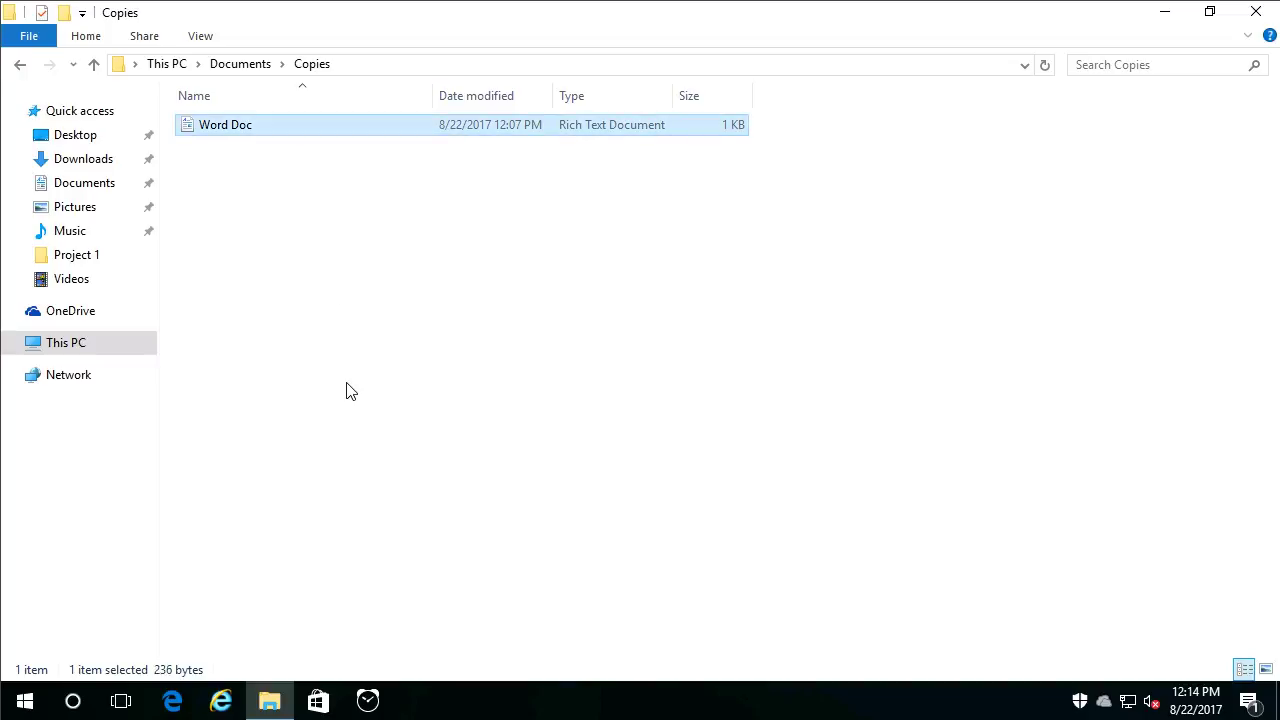
pyautogui.click(228, 128)
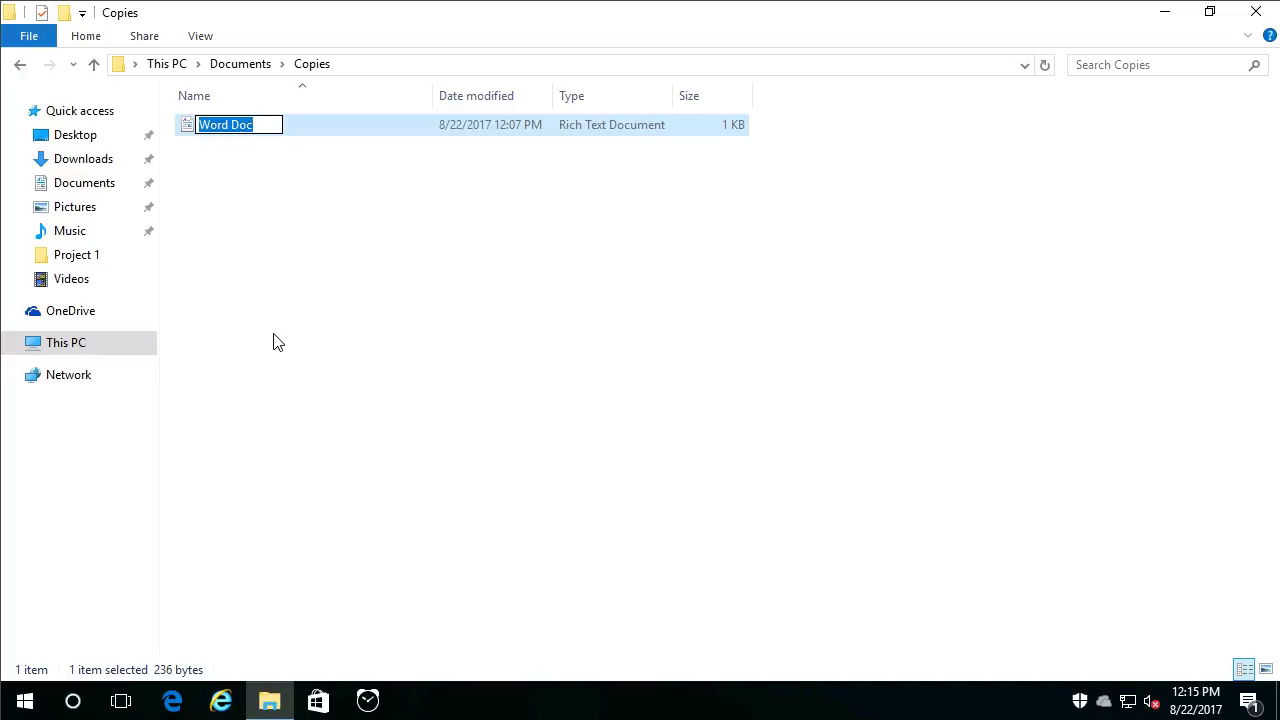
pyautogui.write('Wo')
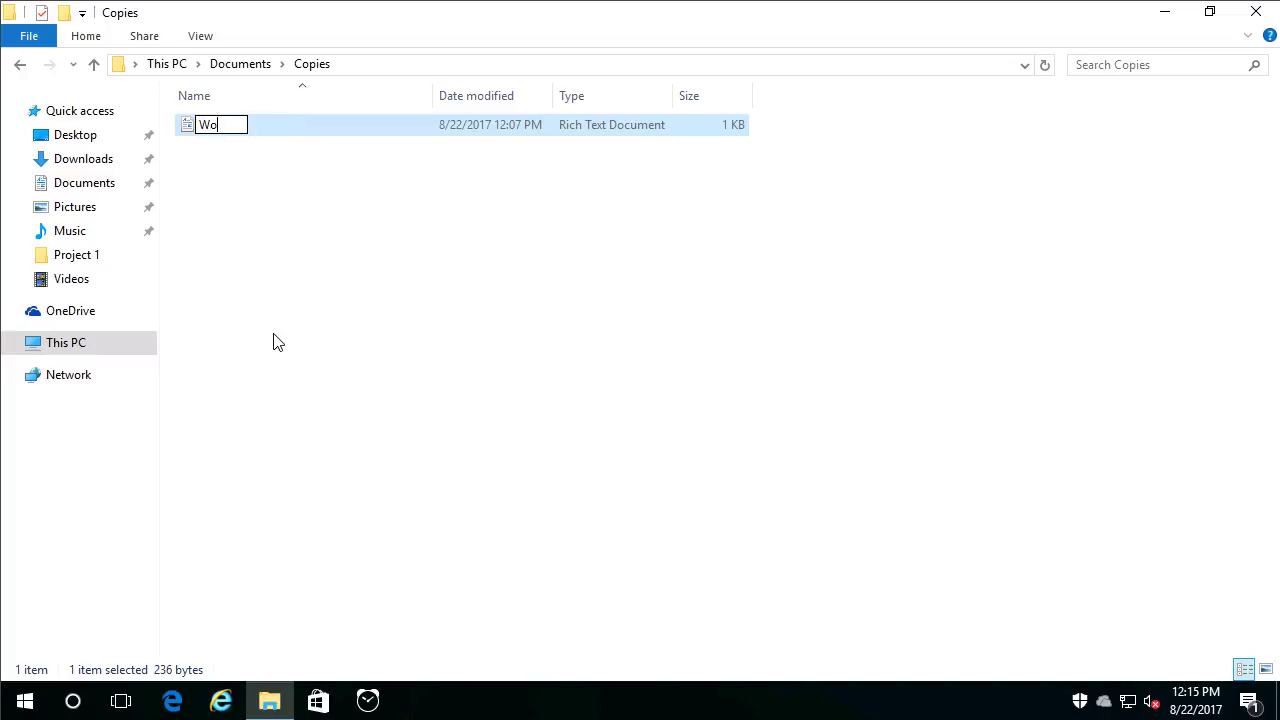
pyautogui.write('rd Doc - Copy')
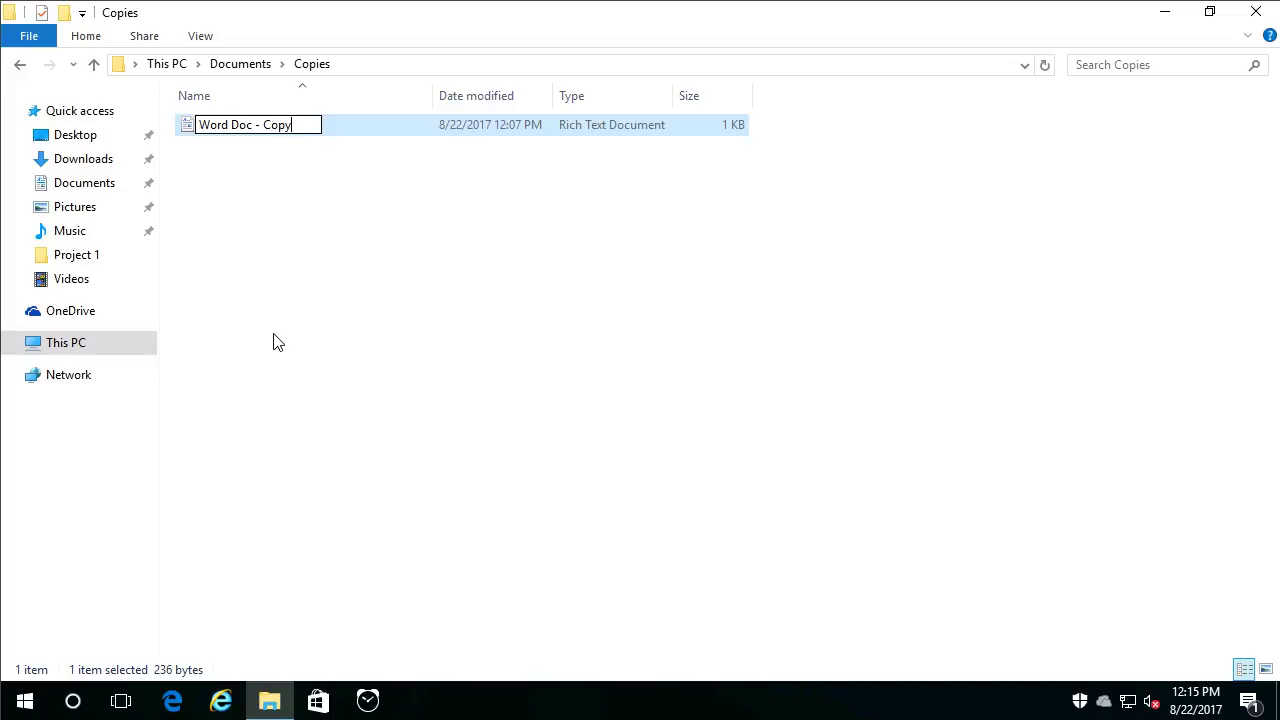
pyautogui.press('Return')
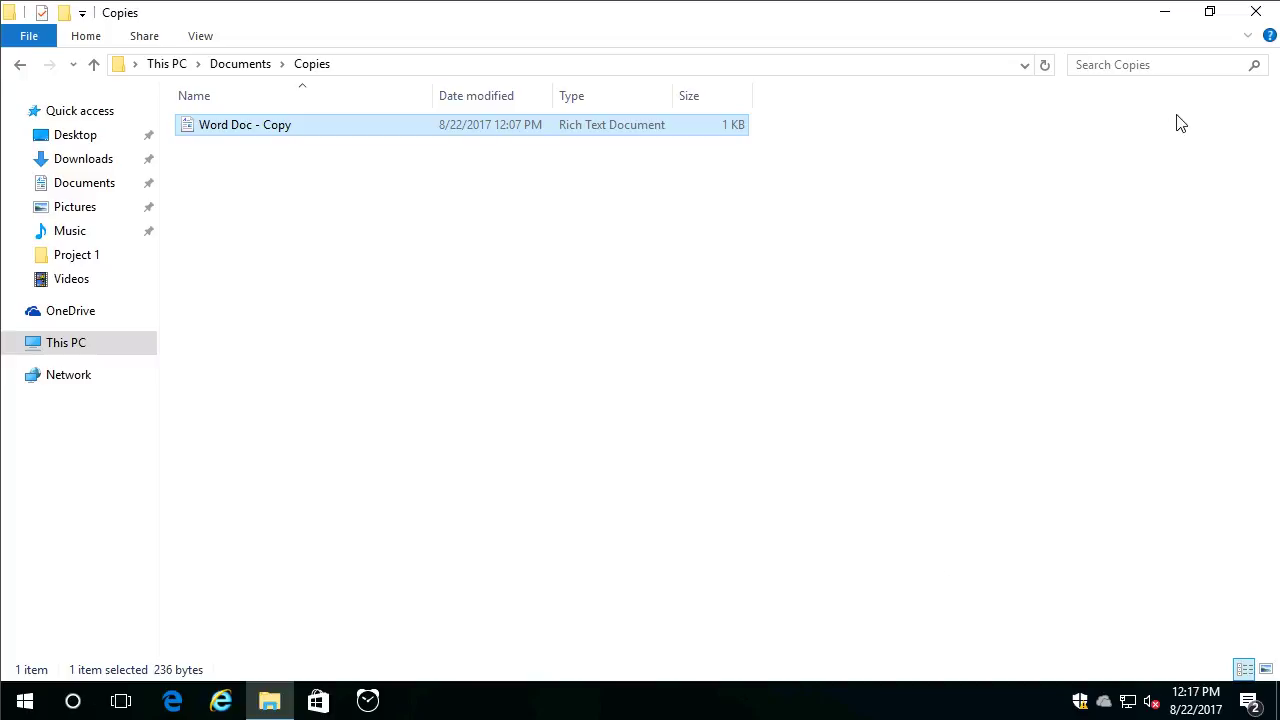
# Move the Copies window to the left and open a second File Explorer window
pyautogui.click(1209, 20)
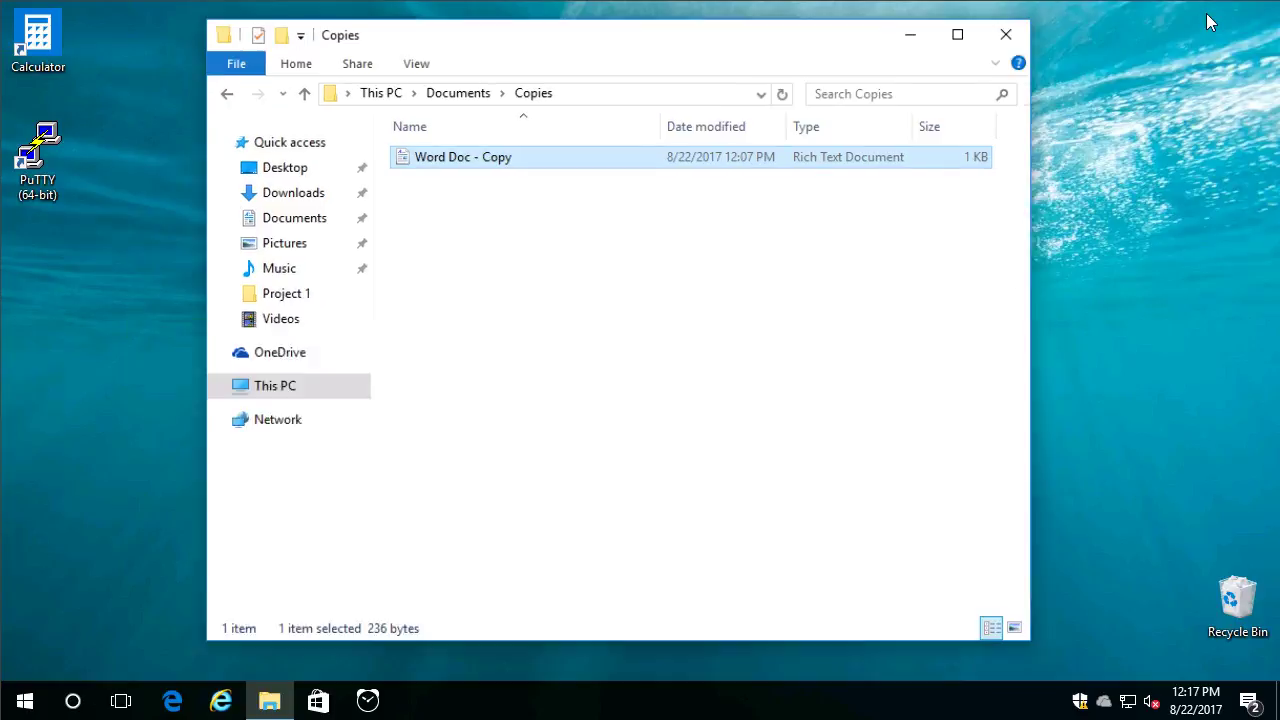
pyautogui.moveTo(674, 77); pyautogui.dragTo(423, 58)
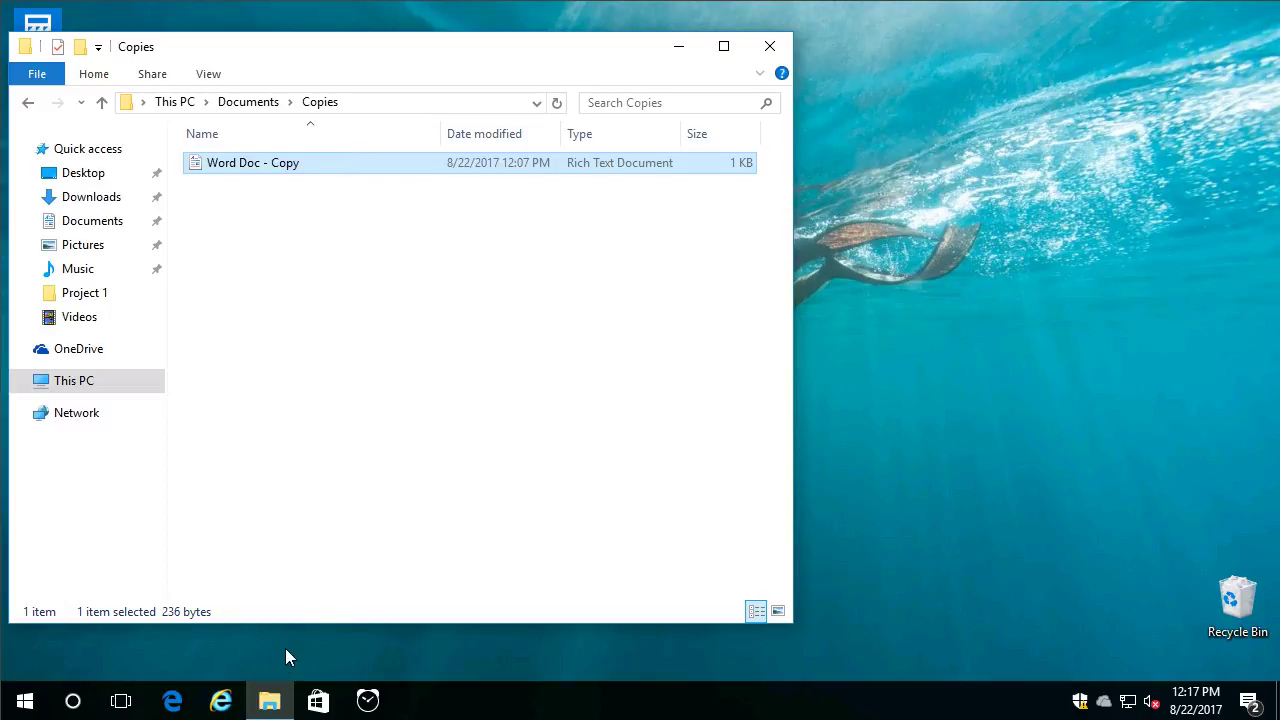
pyautogui.rightClick(270, 703)
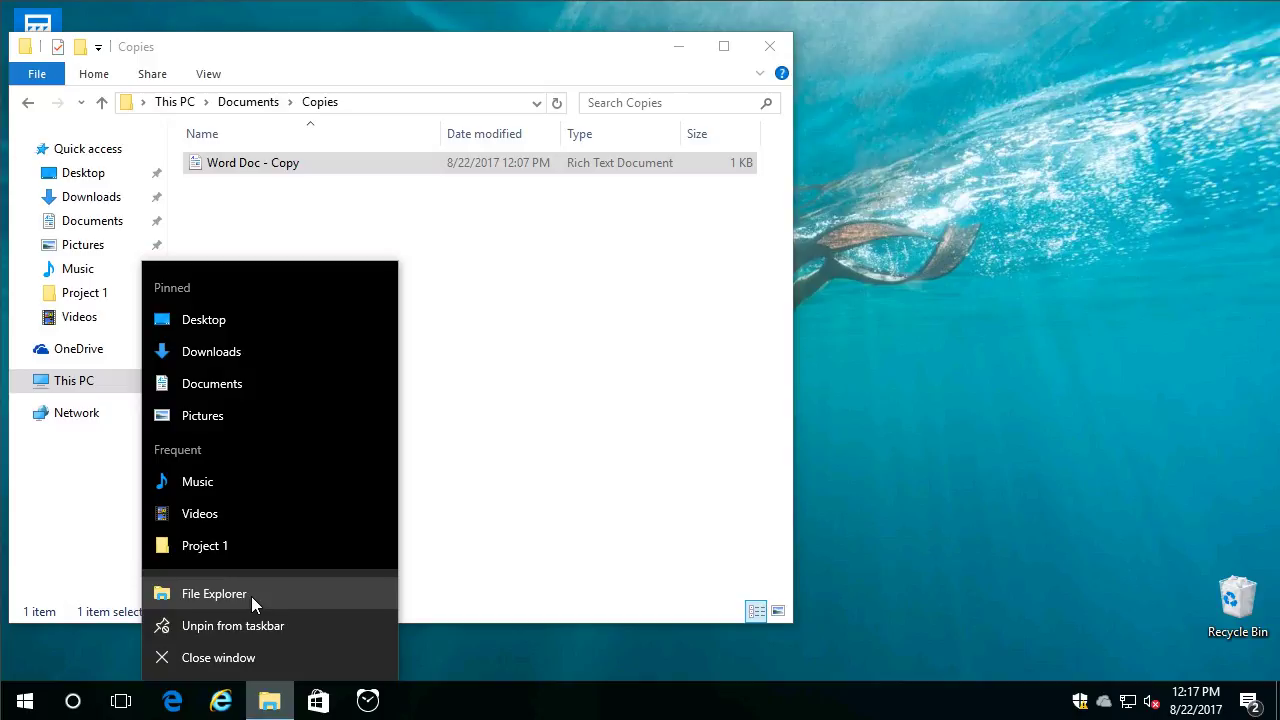
pyautogui.click(251, 596)
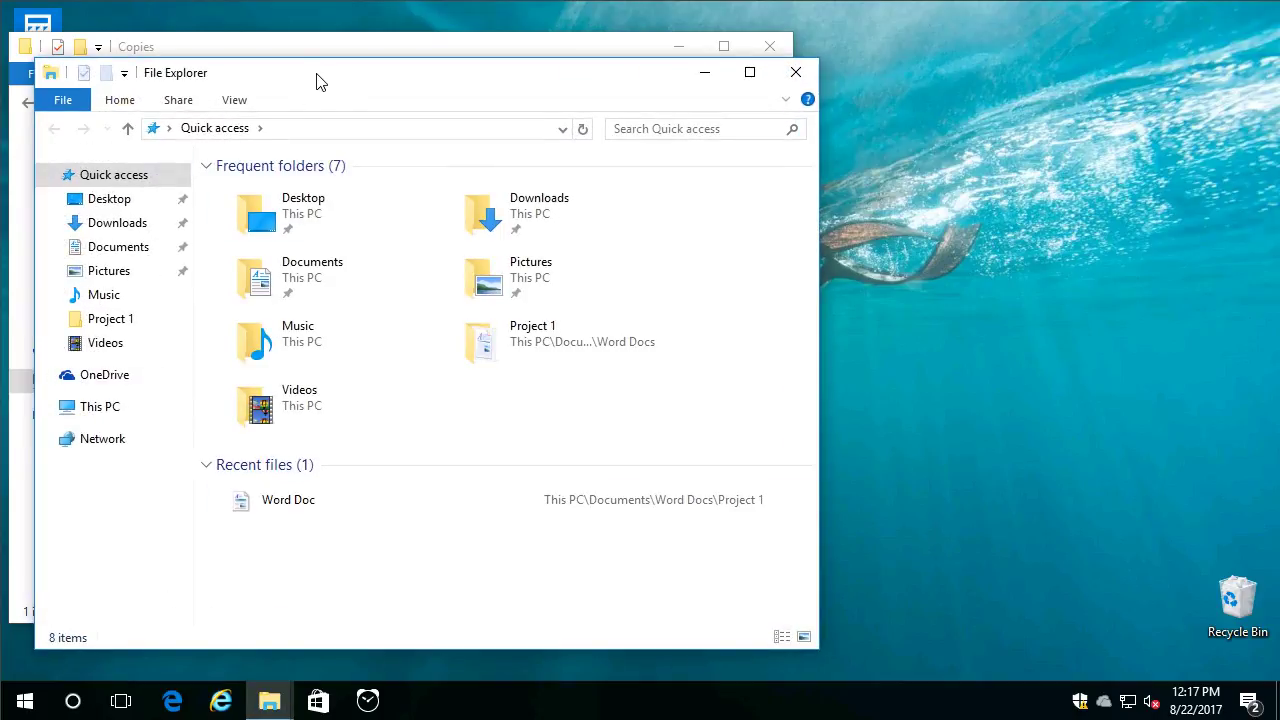
# Place the second window on the right and open BACKUP-DRIVE (E:) from This PC
pyautogui.moveTo(320, 80); pyautogui.dragTo(752, 57)
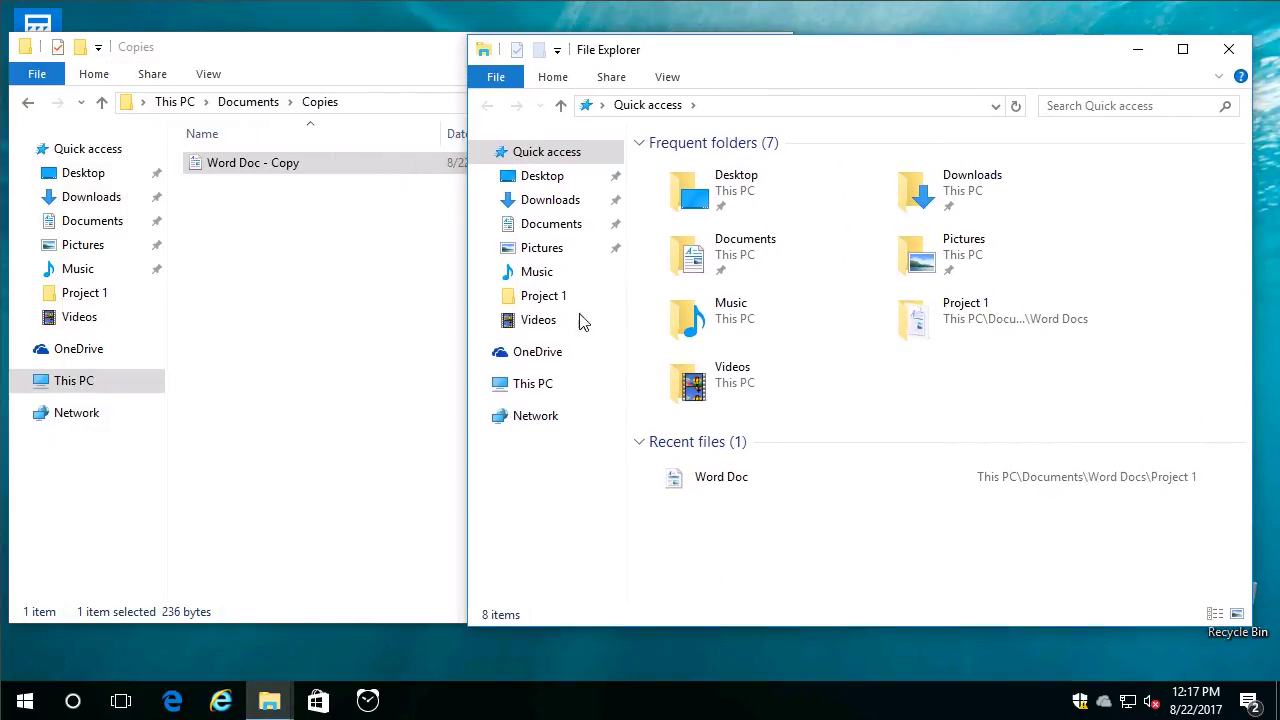
pyautogui.click(504, 389)
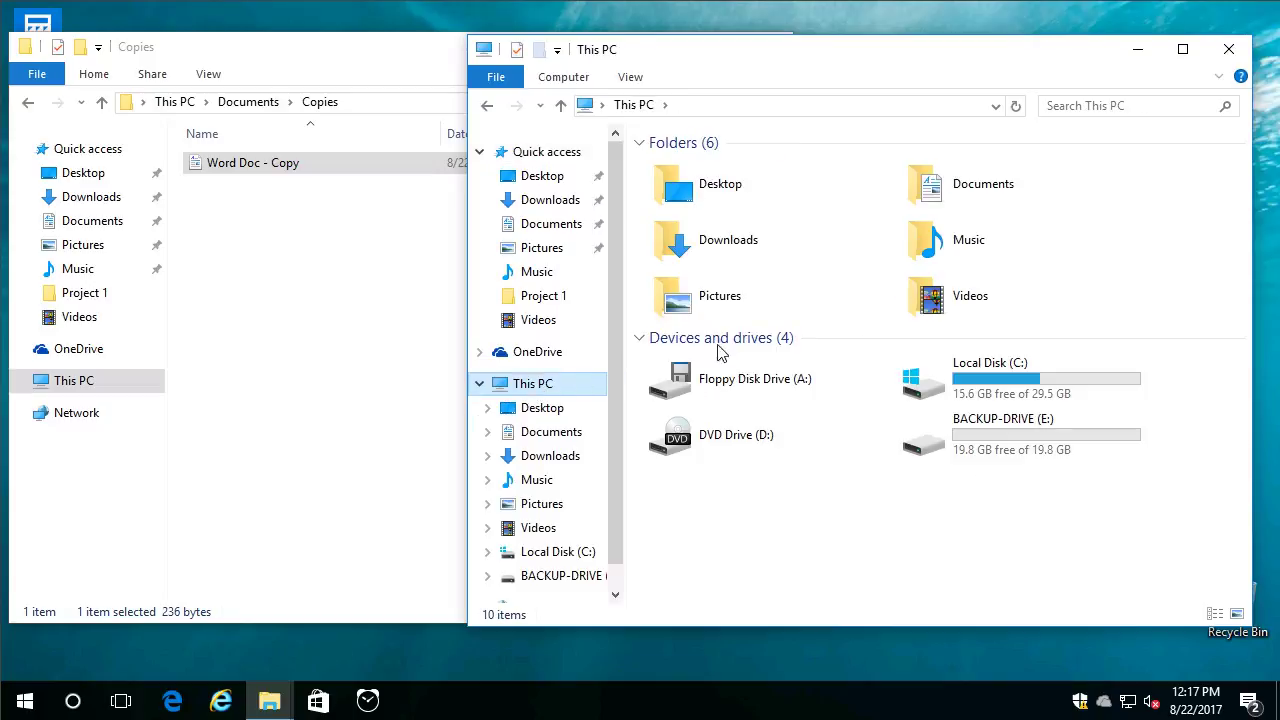
pyautogui.doubleClick(1008, 441)
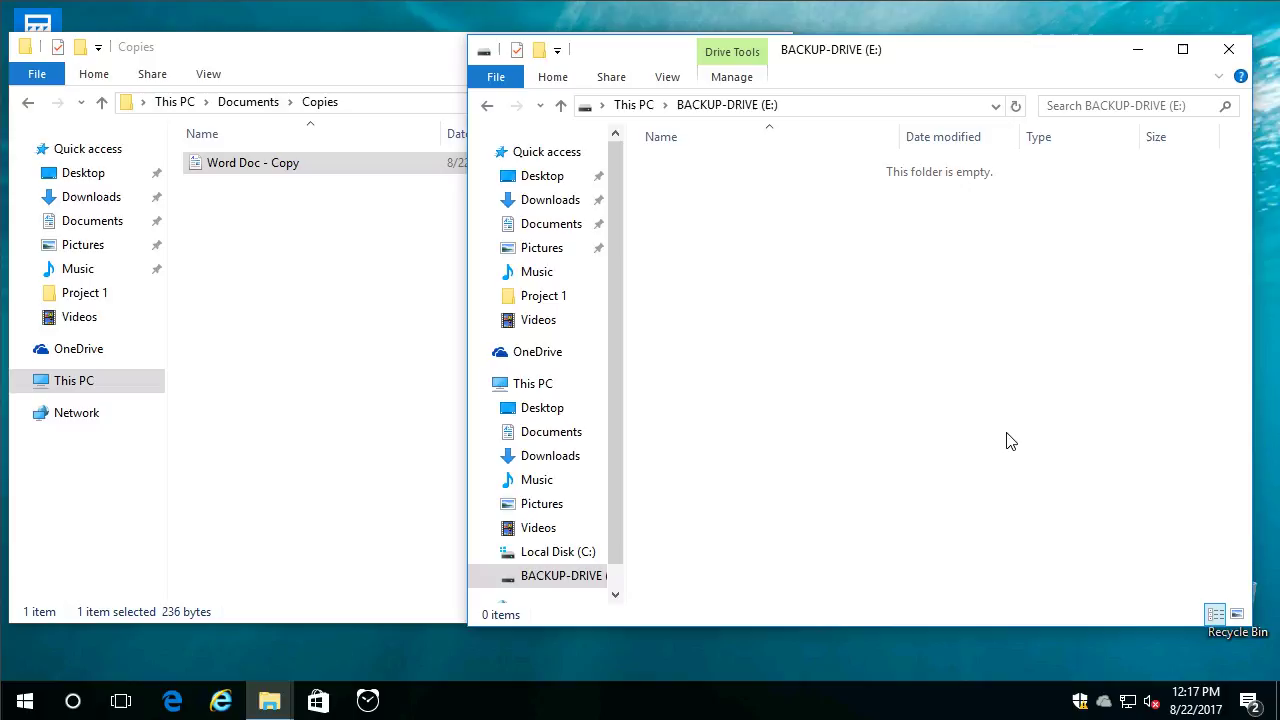
# Drag Word Doc - Copy from the Copies window into BACKUP-DRIVE (E:) to copy it
pyautogui.click(343, 309)
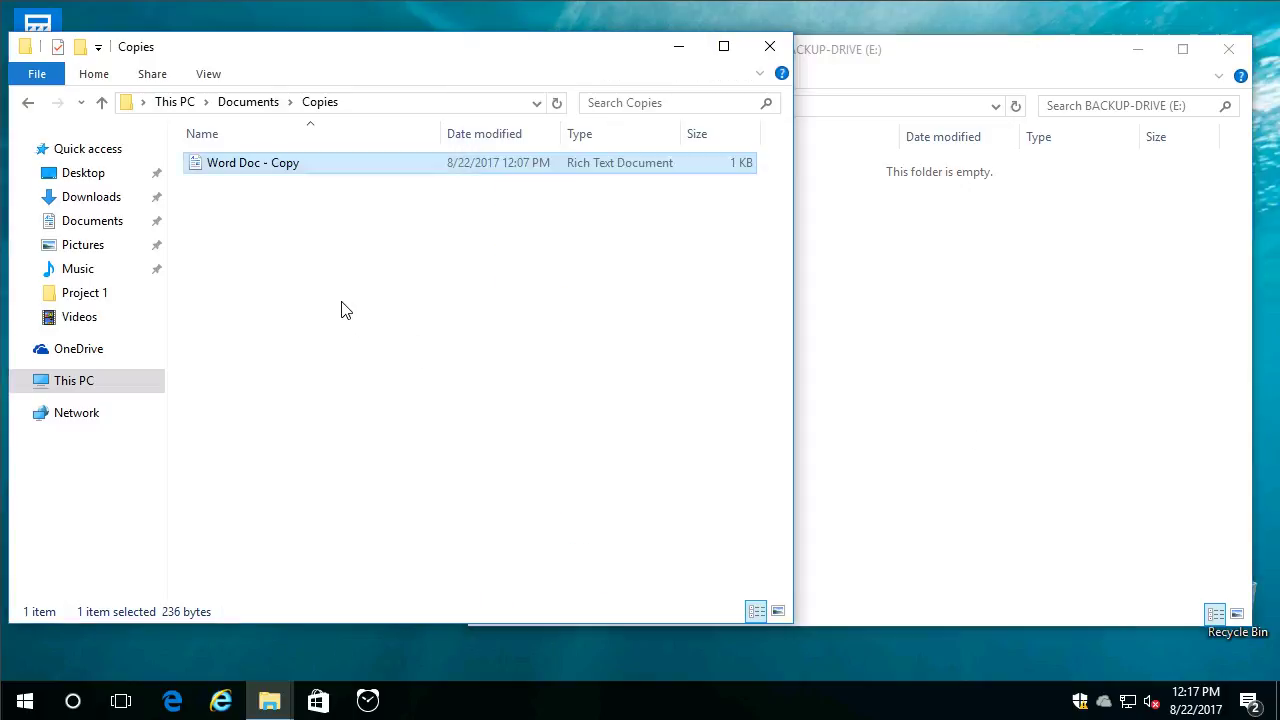
pyautogui.moveTo(280, 166); pyautogui.dragTo(955, 345)
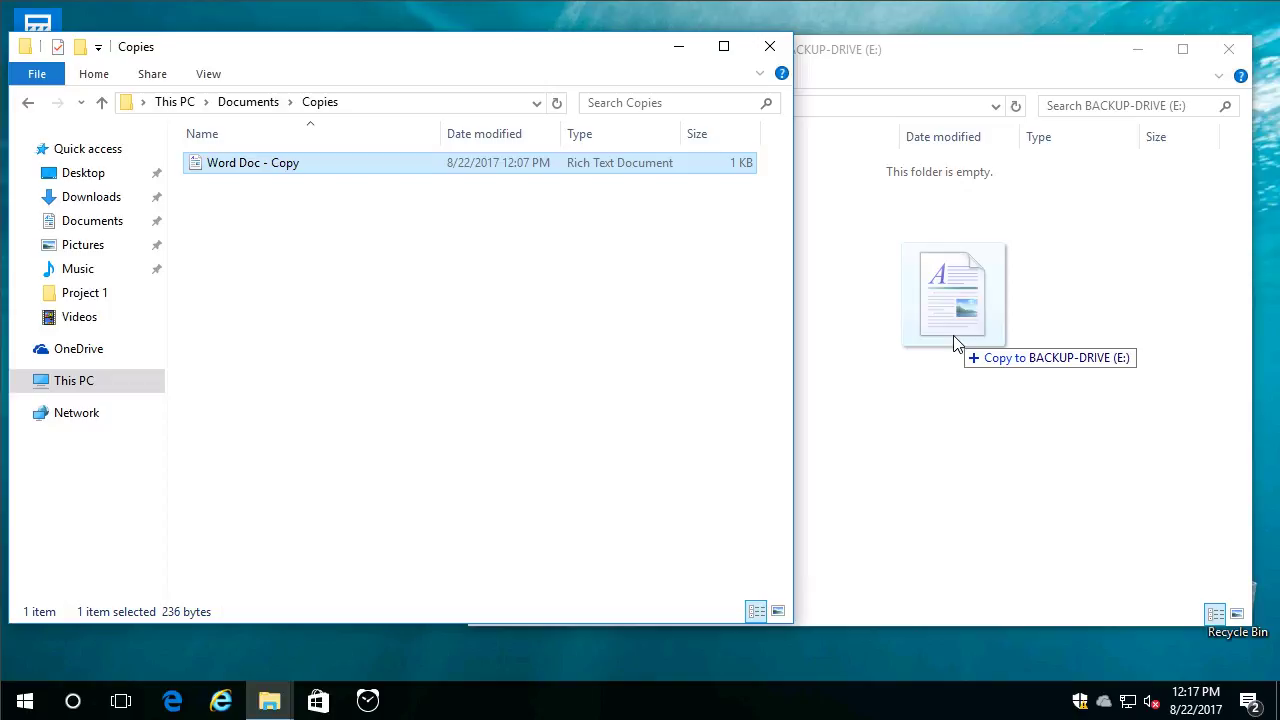
pyautogui.moveTo(955, 345); pyautogui.dragTo(955, 345)
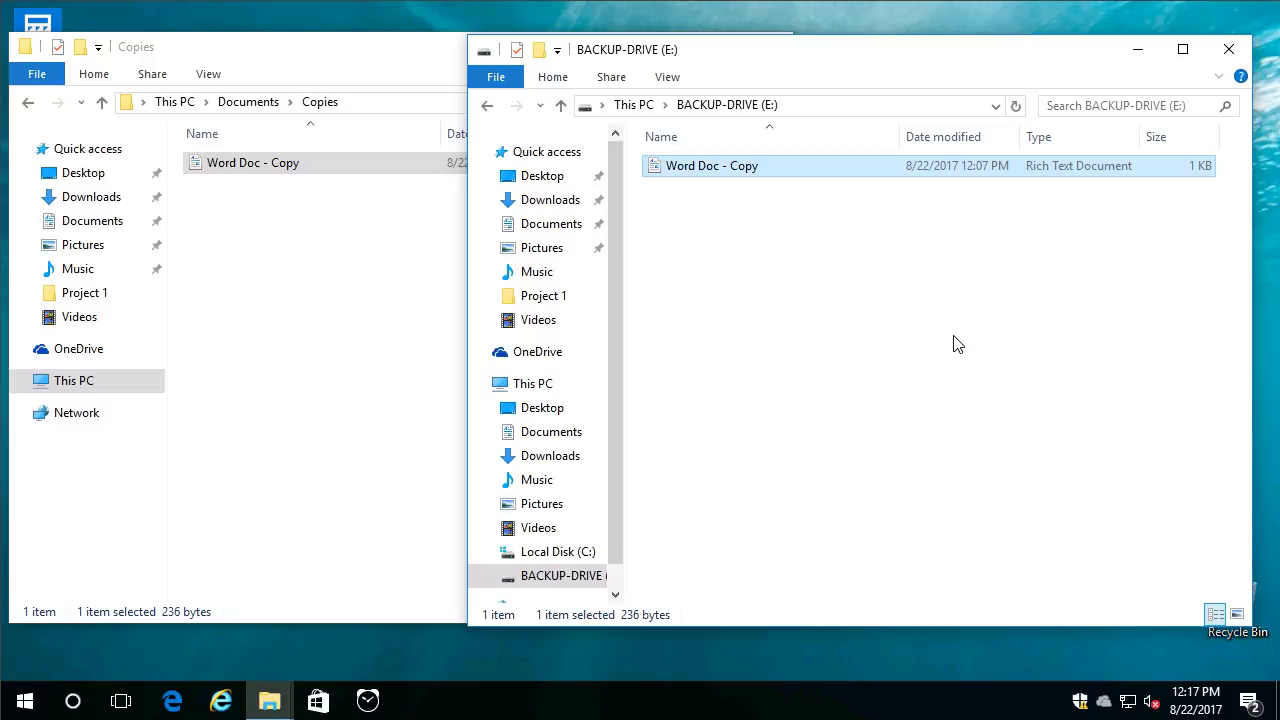
# Create a new folder named Test on BACKUP-DRIVE (E:), leaving Word Doc - Copy in place
pyautogui.rightClick(797, 339)
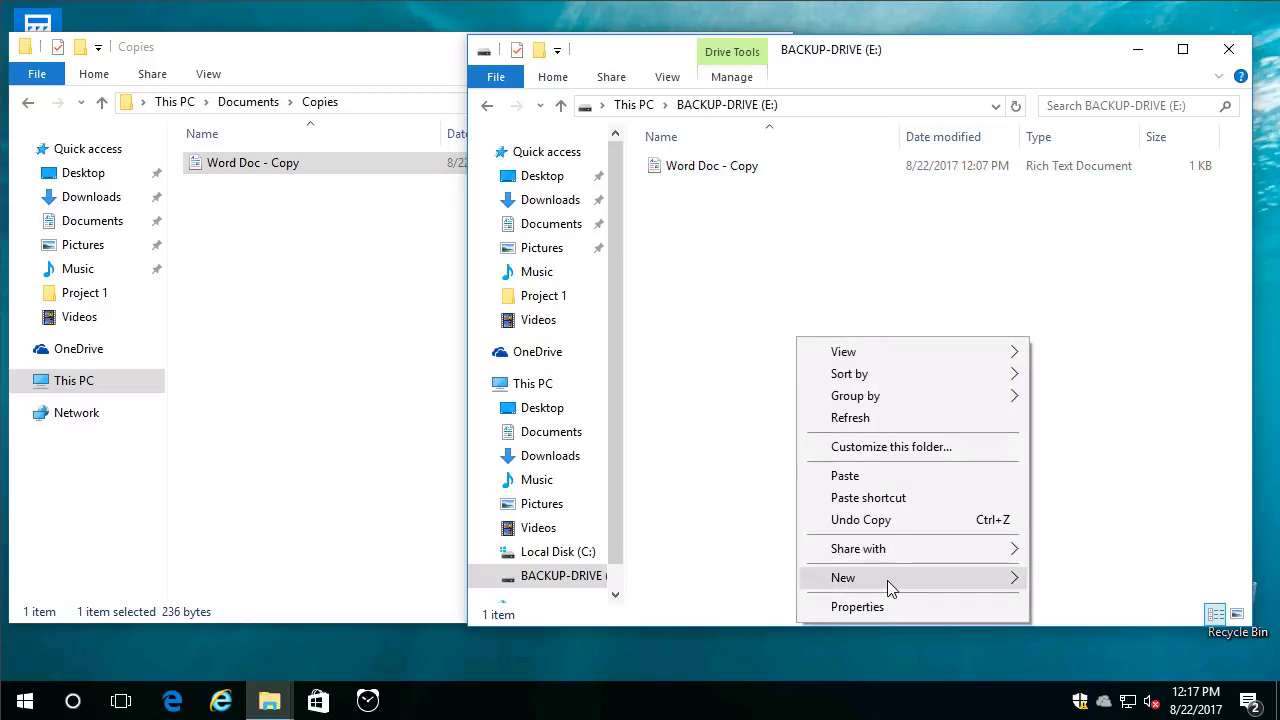
pyautogui.moveTo(887, 578)
pyautogui.click(646, 441)
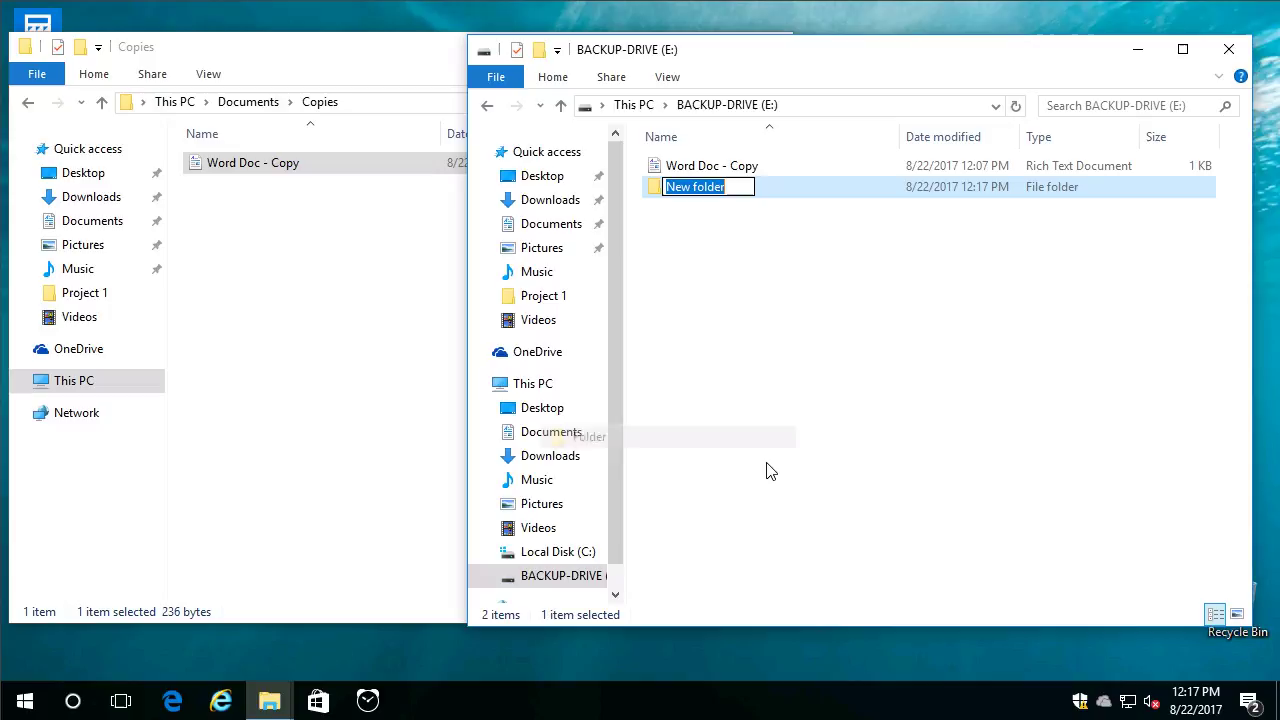
pyautogui.write('Test')
pyautogui.press('Return')
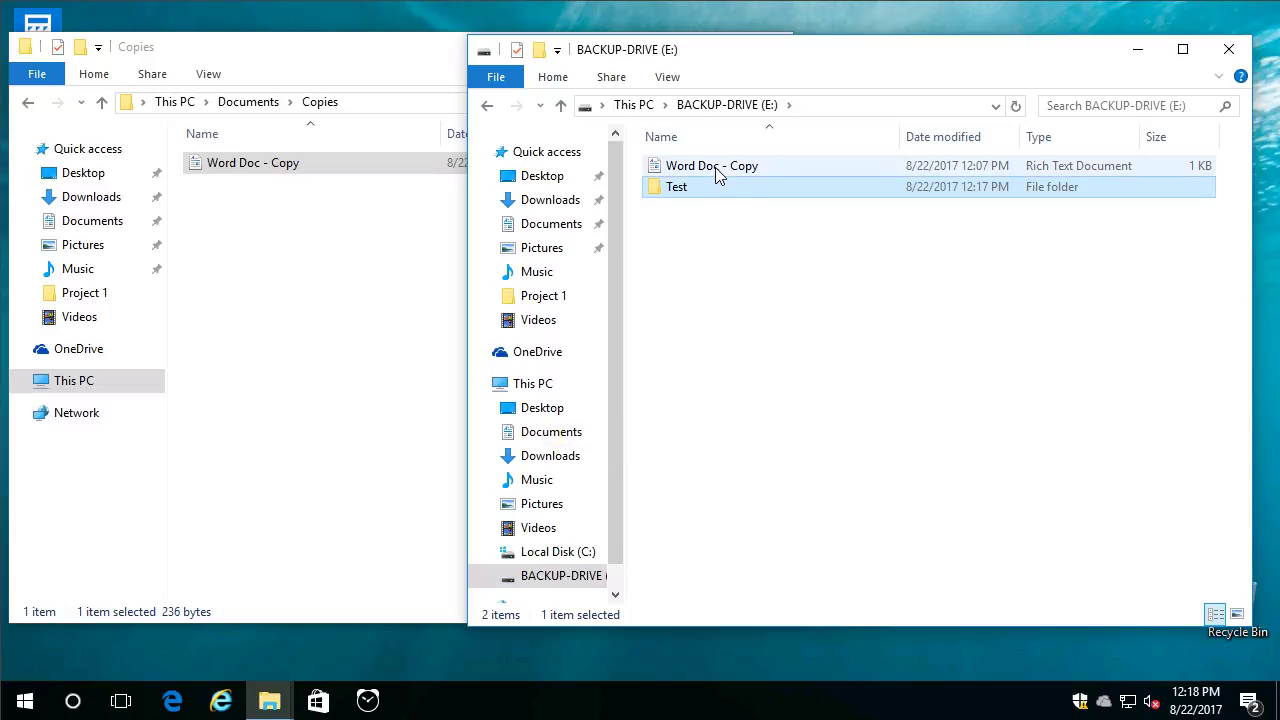
pyautogui.moveTo(716, 175); pyautogui.dragTo(698, 198)
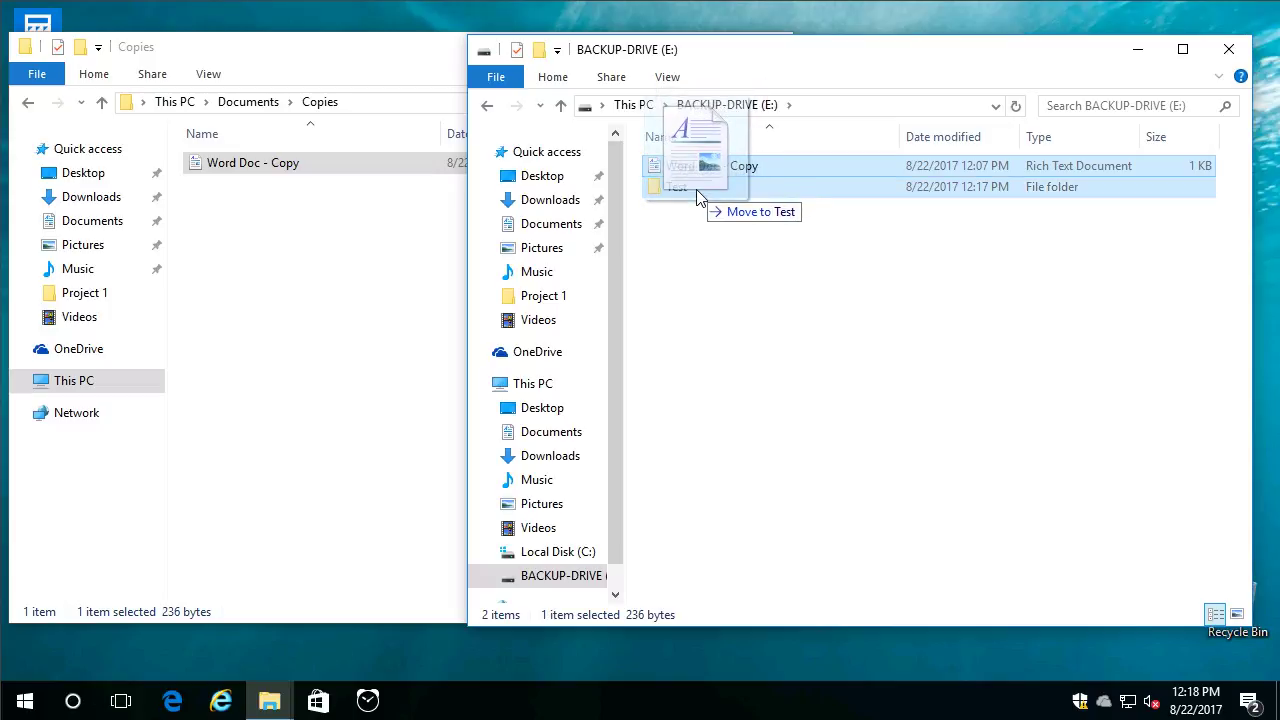
pyautogui.moveTo(698, 198); pyautogui.dragTo(730, 330)
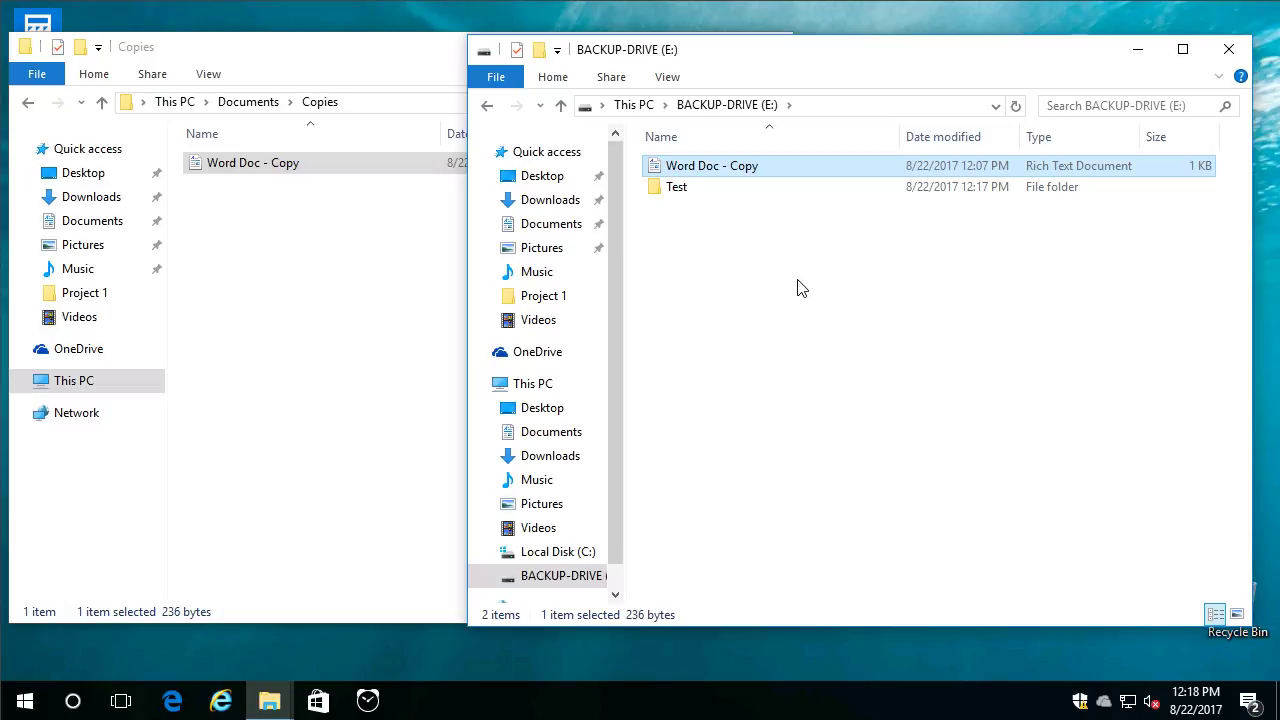
# Cut Word Doc - Copy and paste it inside the Test folder on BACKUP-DRIVE (E:)
pyautogui.rightClick(784, 168)
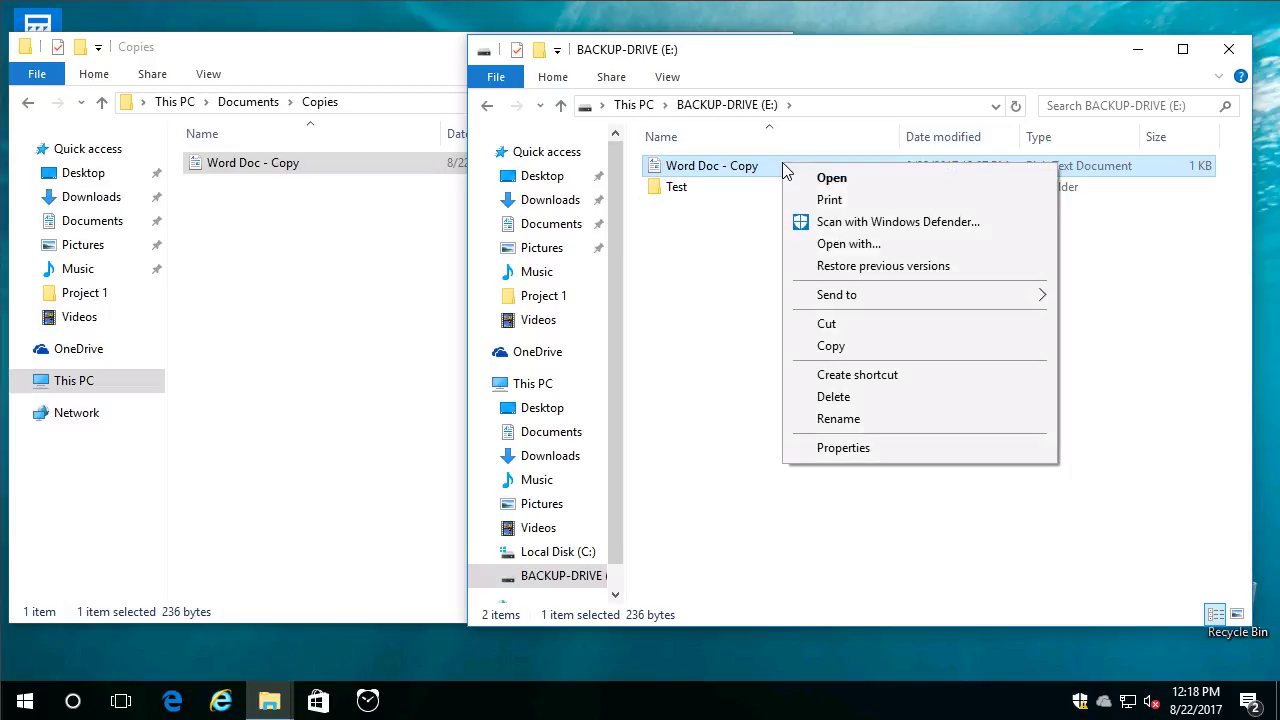
pyautogui.click(840, 324)
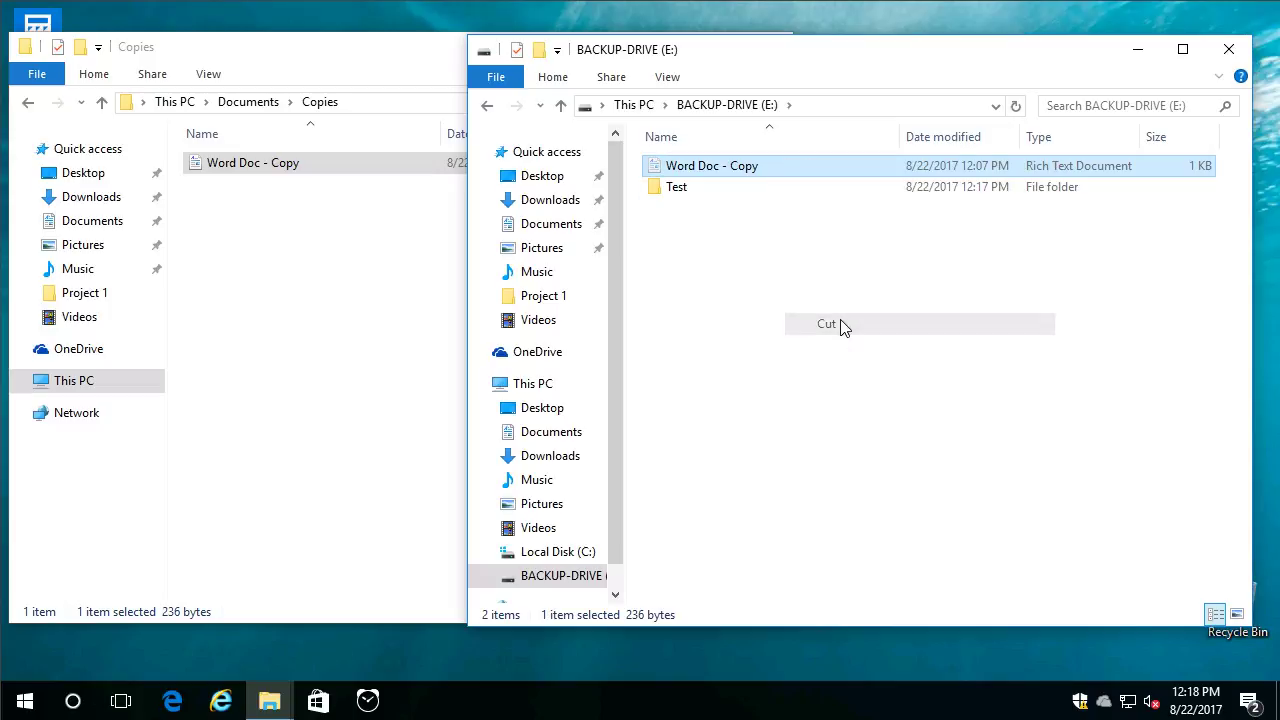
pyautogui.doubleClick(671, 189)
pyautogui.rightClick(762, 248)
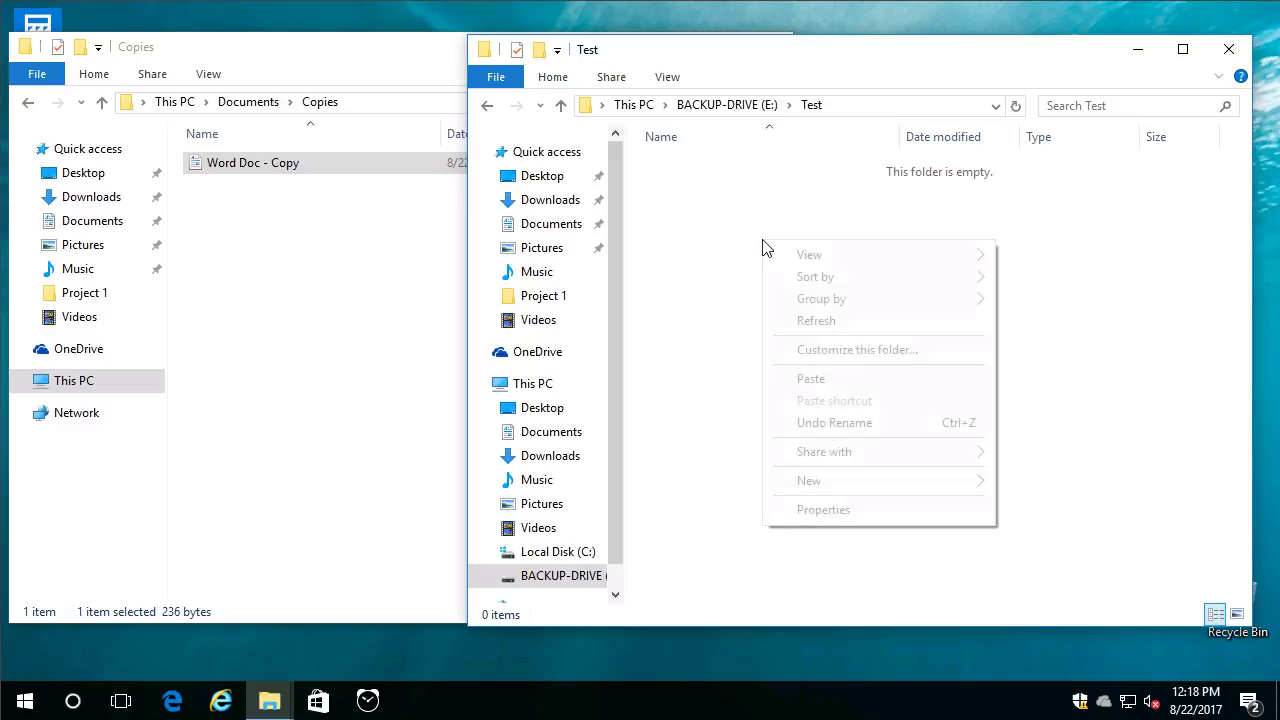
pyautogui.click(810, 381)
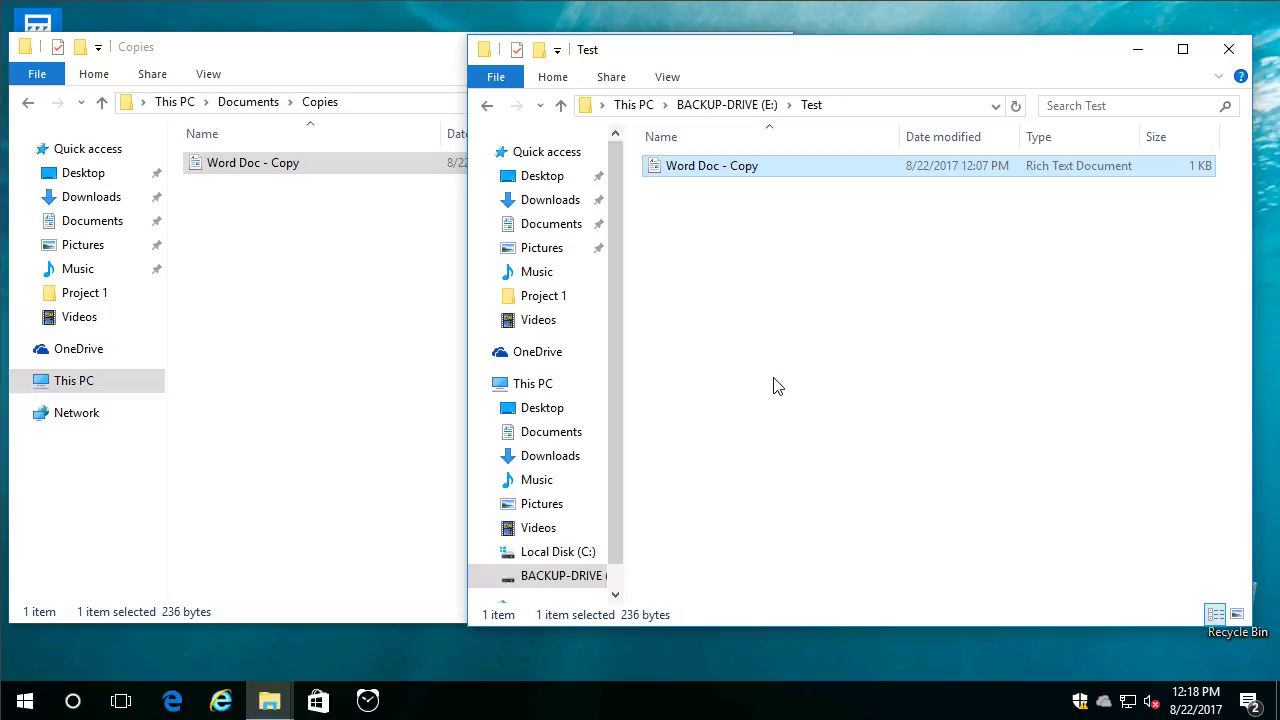
# Paste the document again into Test with Ctrl+V, creating Word Doc - Copy - Copy
pyautogui.click(828, 320)
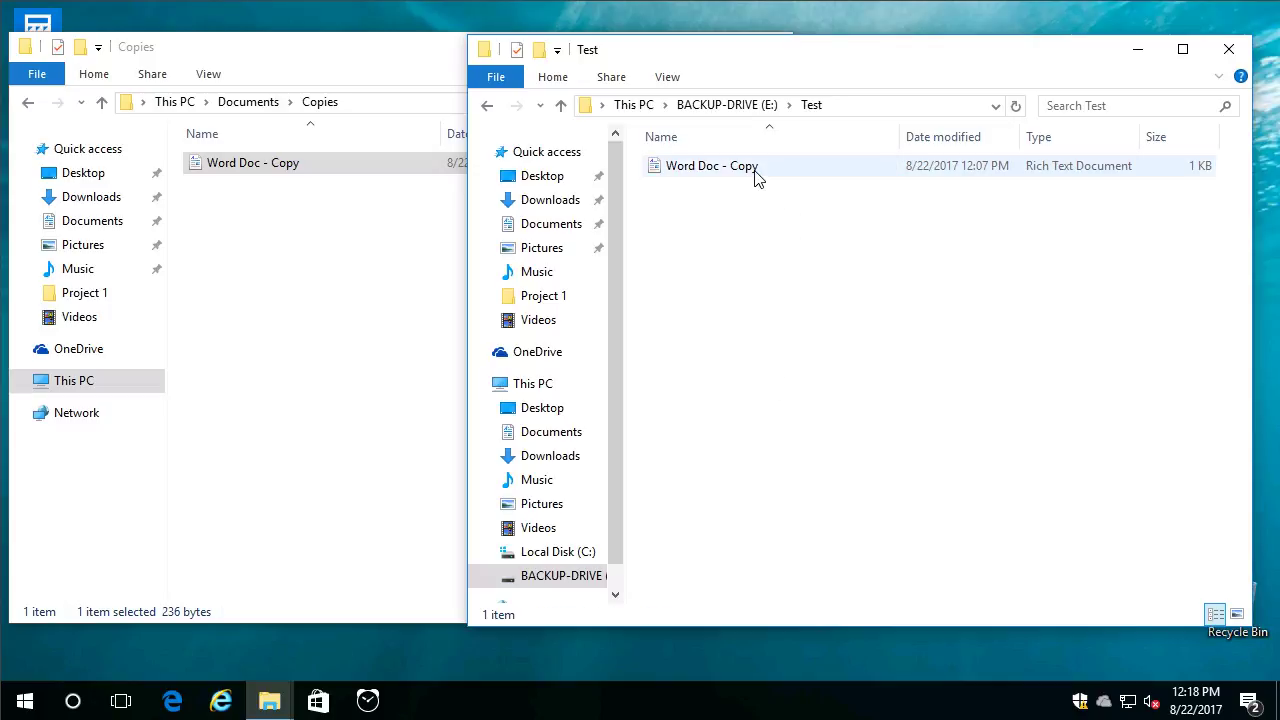
pyautogui.click(816, 357)
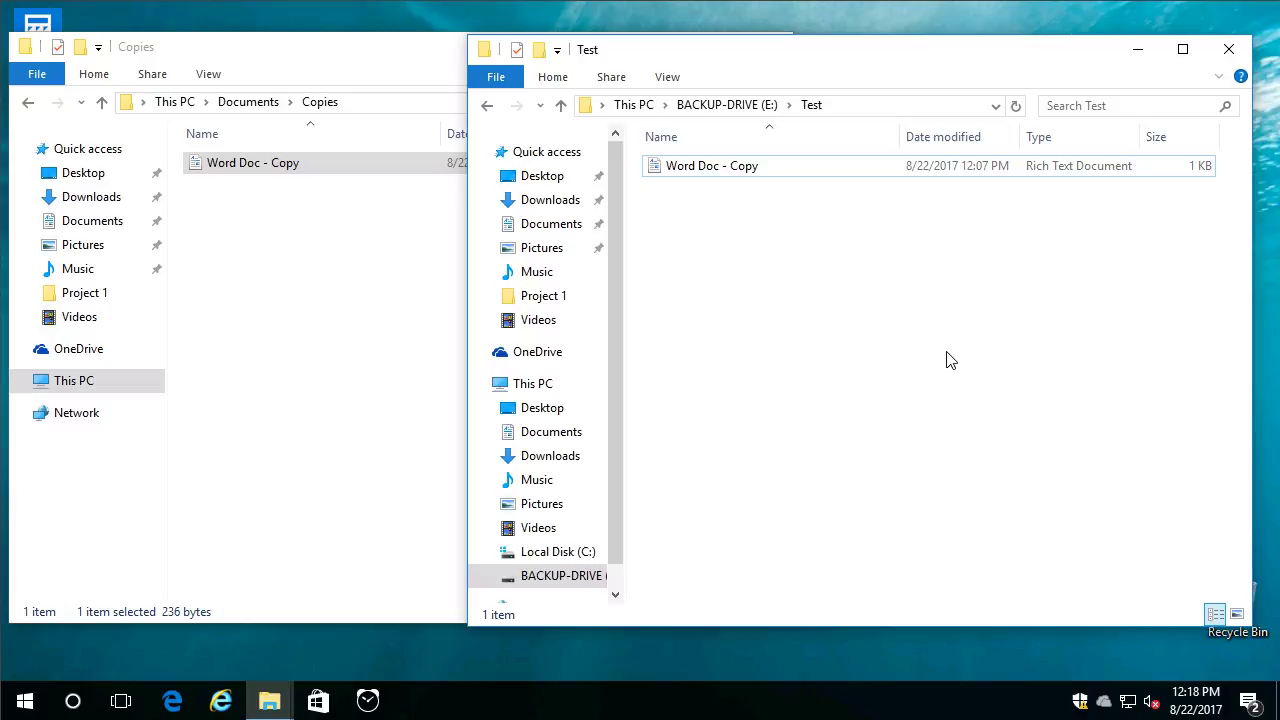
pyautogui.hotkey('ctrl', 'v')
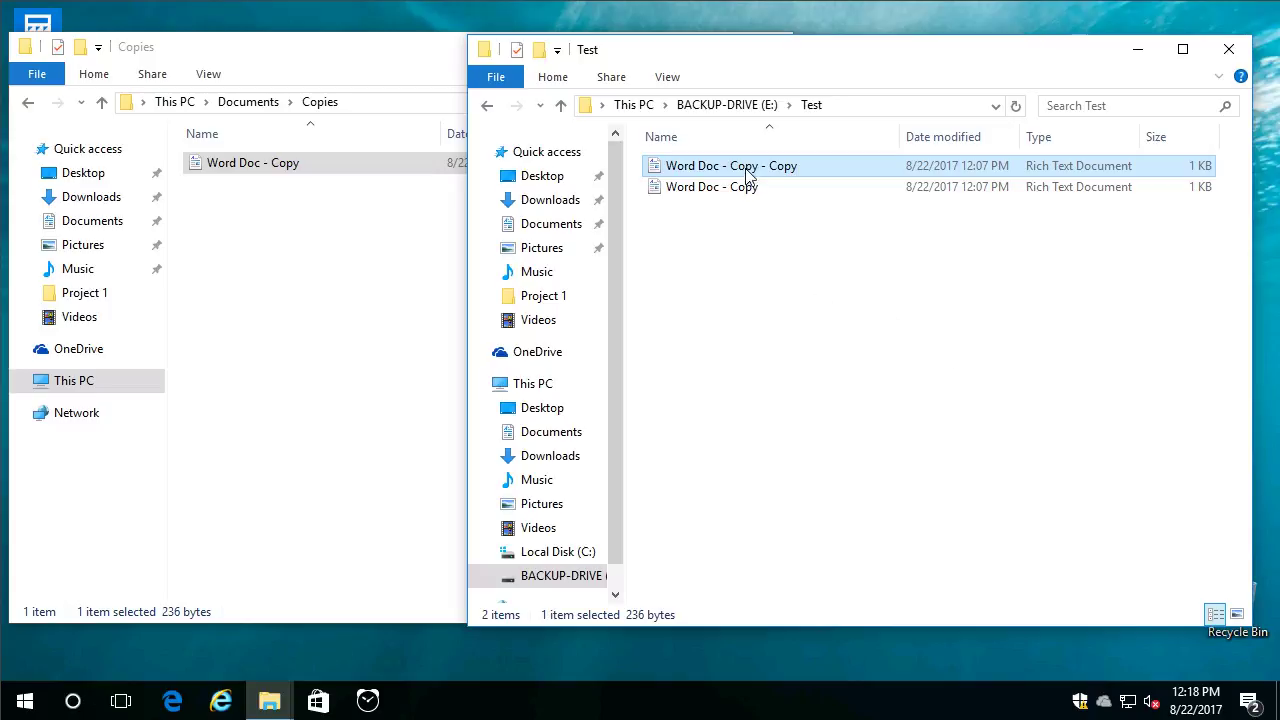
pyautogui.click(757, 266)
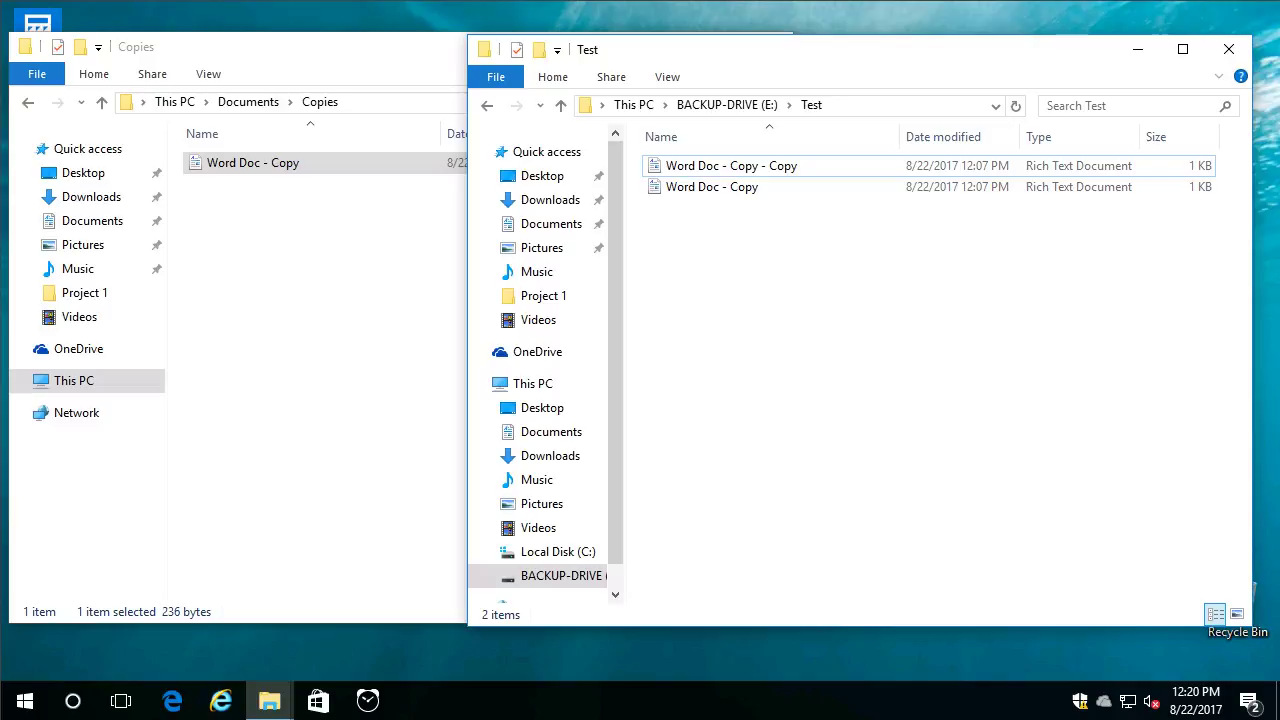
# Sketch annotations over the Test window while explaining Ctrl+C, Ctrl+X and Ctrl+V, then dismiss them
pyautogui.moveTo(790, 300)
pyautogui.mouseDown()
pyautogui.moveTo(788, 336)
pyautogui.moveTo(808, 326)
pyautogui.mouseUp()
pyautogui.moveTo(796, 312); pyautogui.dragTo(856, 293)
pyautogui.moveTo(878, 268); pyautogui.dragTo(880, 322)
pyautogui.moveTo(921, 280)
pyautogui.mouseDown()
pyautogui.moveTo(921, 320)
pyautogui.moveTo(942, 293)
pyautogui.mouseUp()
pyautogui.moveTo(998, 262); pyautogui.dragTo(1002, 294)
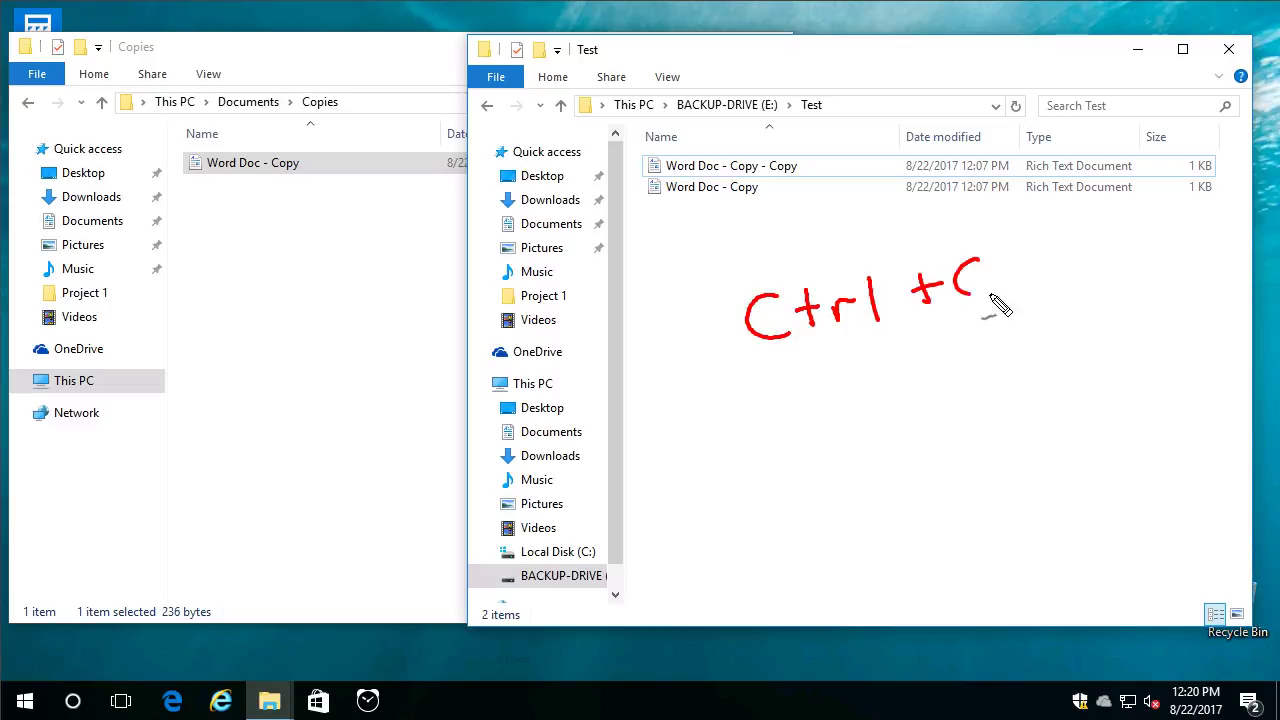
pyautogui.moveTo(799, 398)
pyautogui.mouseDown()
pyautogui.moveTo(805, 432)
pyautogui.moveTo(833, 428)
pyautogui.mouseUp()
pyautogui.moveTo(819, 410); pyautogui.dragTo(876, 400)
pyautogui.moveTo(900, 367); pyautogui.dragTo(902, 407)
pyautogui.moveTo(940, 350); pyautogui.dragTo(942, 386)
pyautogui.moveTo(930, 376)
pyautogui.mouseDown()
pyautogui.moveTo(1035, 372)
pyautogui.moveTo(992, 382)
pyautogui.mouseUp()
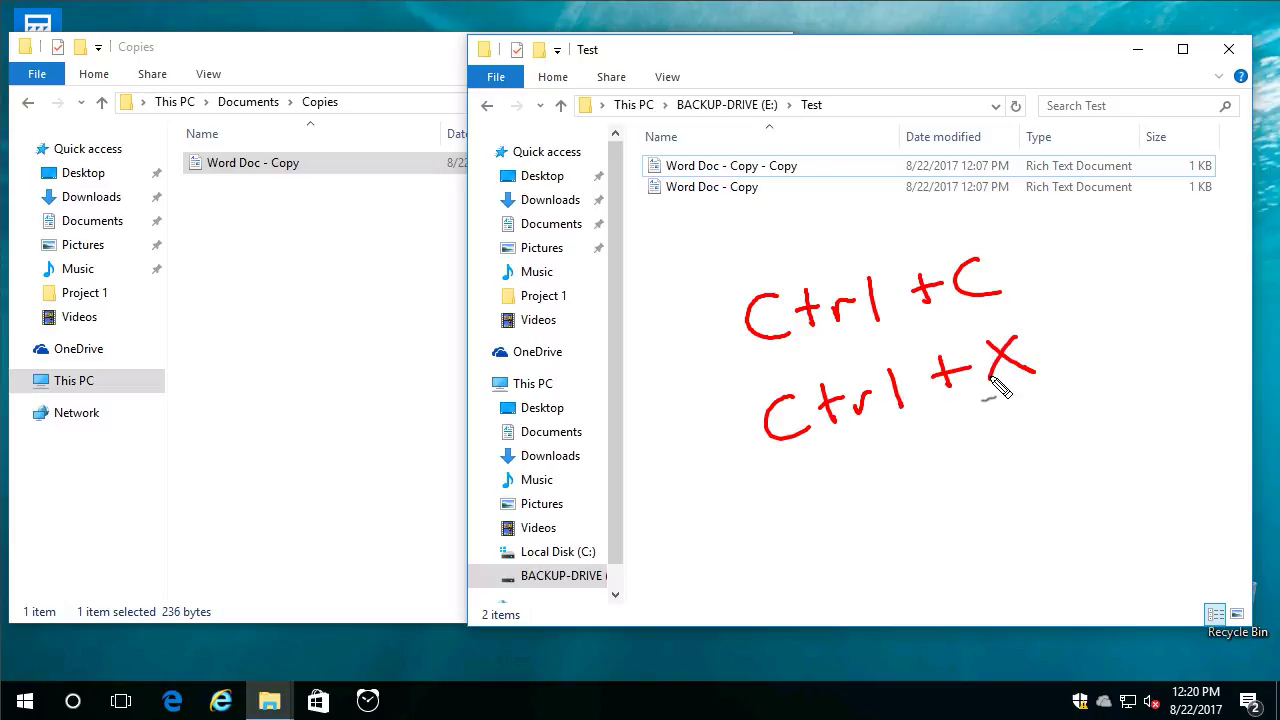
pyautogui.moveTo(836, 484); pyautogui.dragTo(834, 522)
pyautogui.moveTo(856, 470)
pyautogui.mouseDown()
pyautogui.moveTo(858, 512)
pyautogui.moveTo(874, 488)
pyautogui.mouseUp()
pyautogui.moveTo(890, 478); pyautogui.dragTo(928, 496)
pyautogui.click(969, 440)
pyautogui.moveTo(969, 440); pyautogui.dragTo(971, 472)
pyautogui.moveTo(958, 463); pyautogui.dragTo(1000, 451)
pyautogui.moveTo(1022, 403); pyautogui.dragTo(1062, 393)
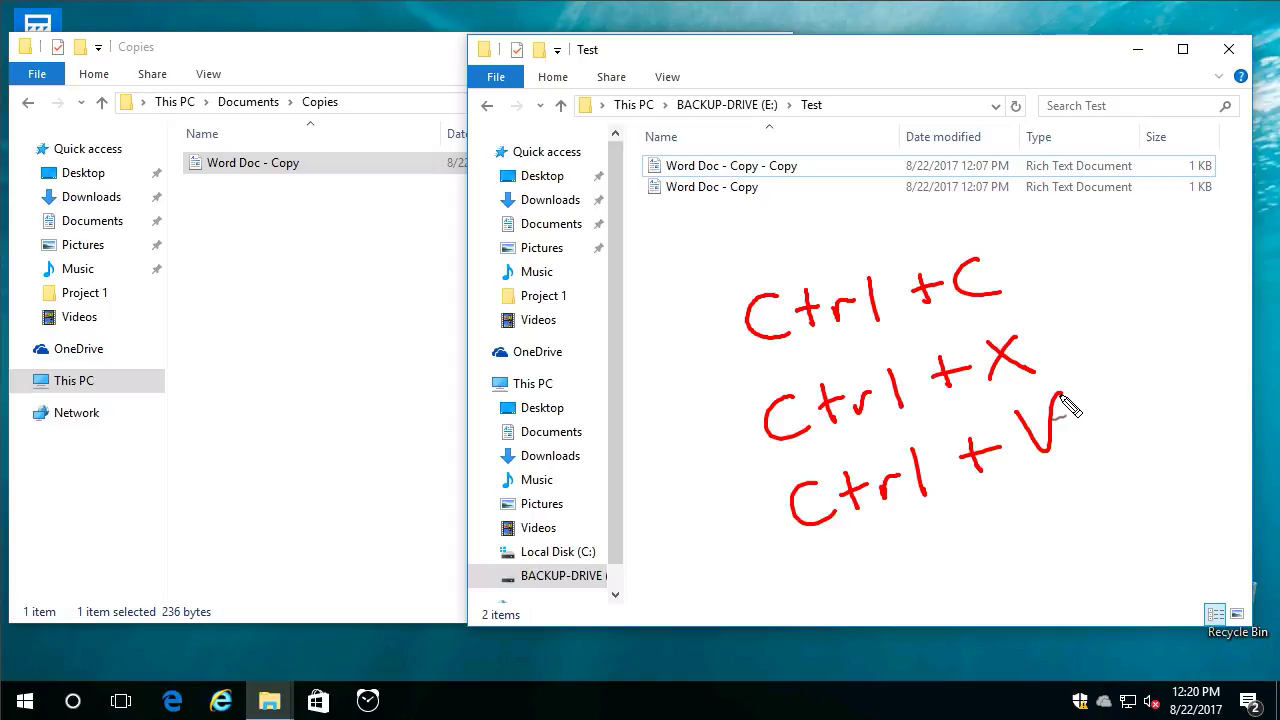
pyautogui.moveTo(1106, 281); pyautogui.dragTo(1118, 316)
pyautogui.moveTo(1048, 243); pyautogui.dragTo(1124, 334)
pyautogui.moveTo(900, 225); pyautogui.dragTo(1124, 330)
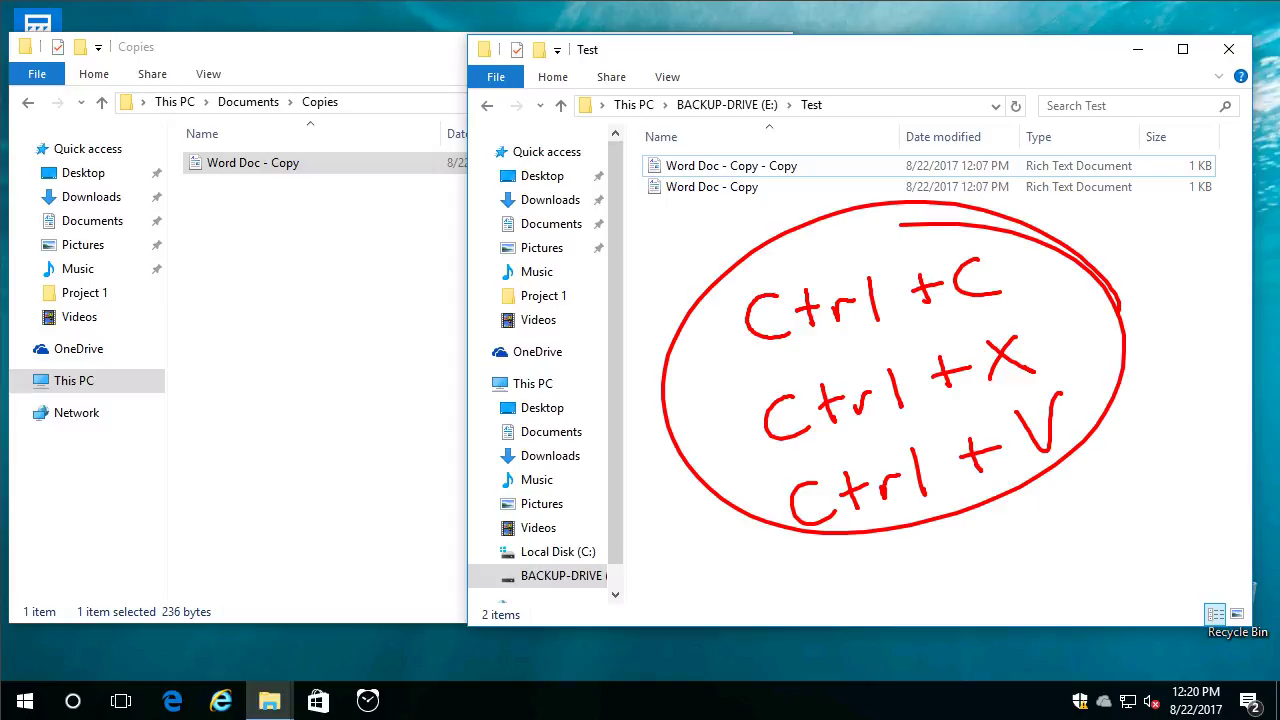
pyautogui.press('Escape')
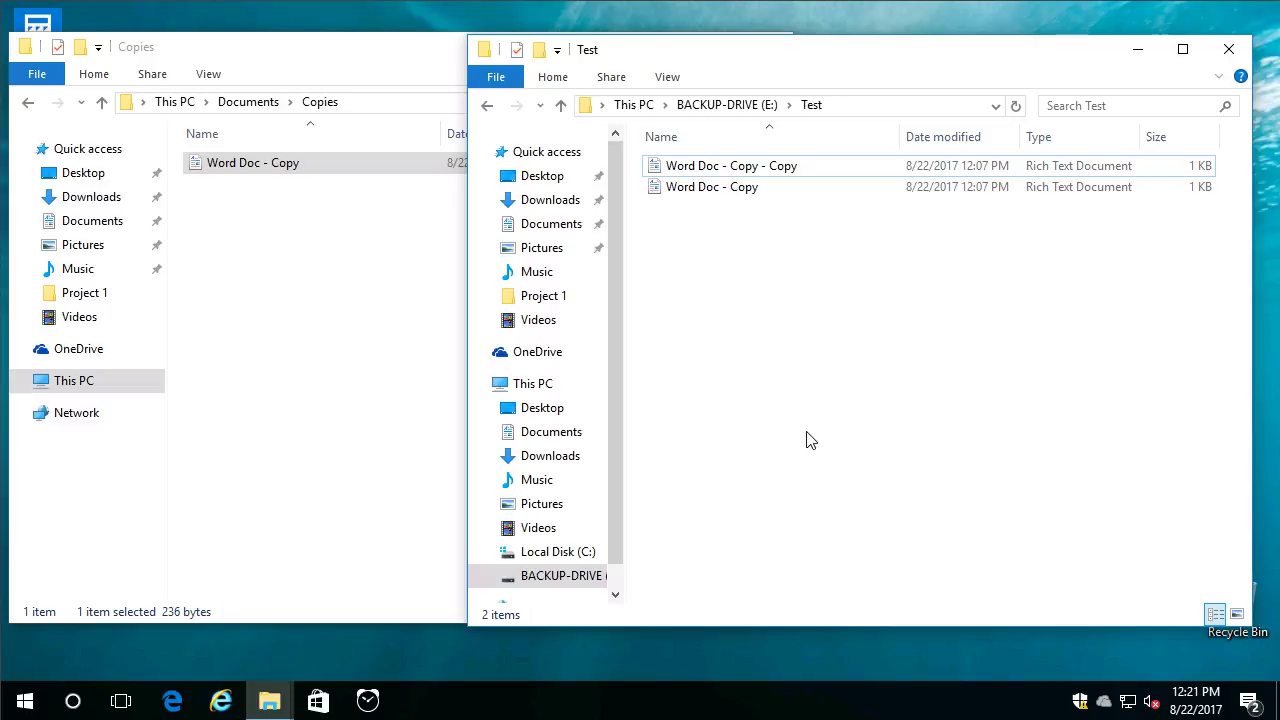
# Close the Test window, centre the Copies window, go up to Documents and select Word Docs
pyautogui.click(1229, 51)
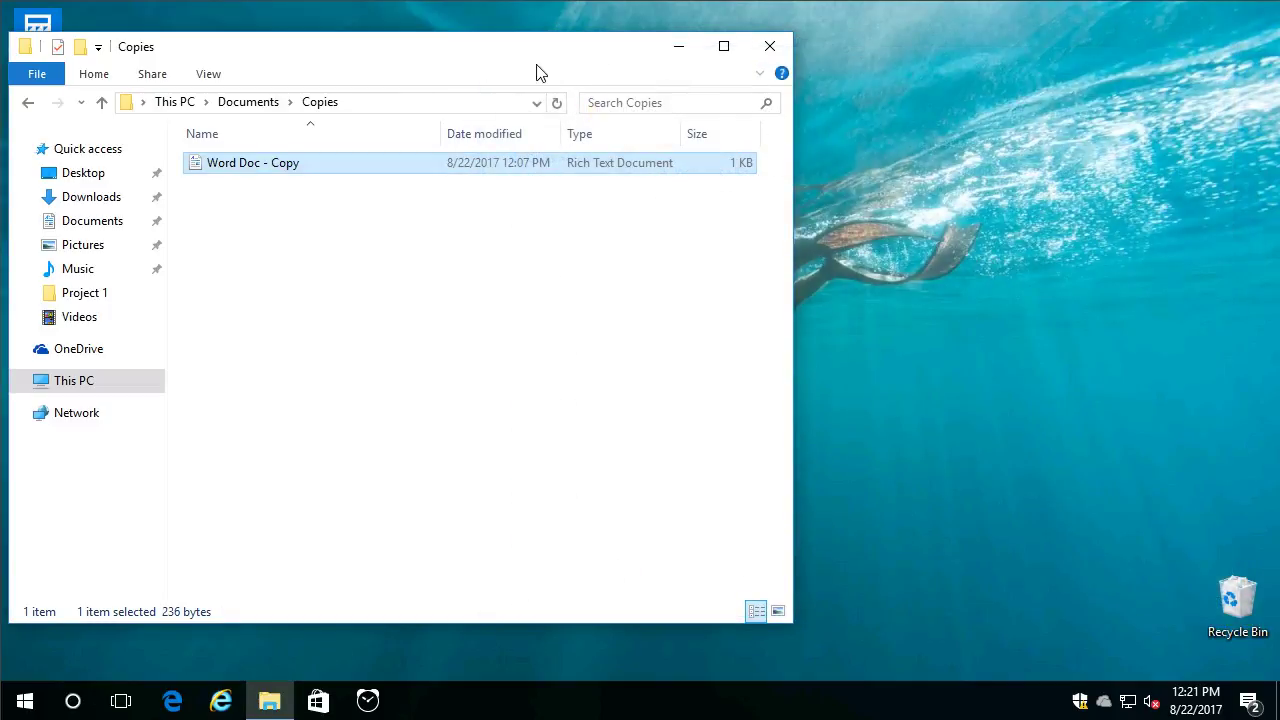
pyautogui.moveTo(463, 54); pyautogui.dragTo(764, 55)
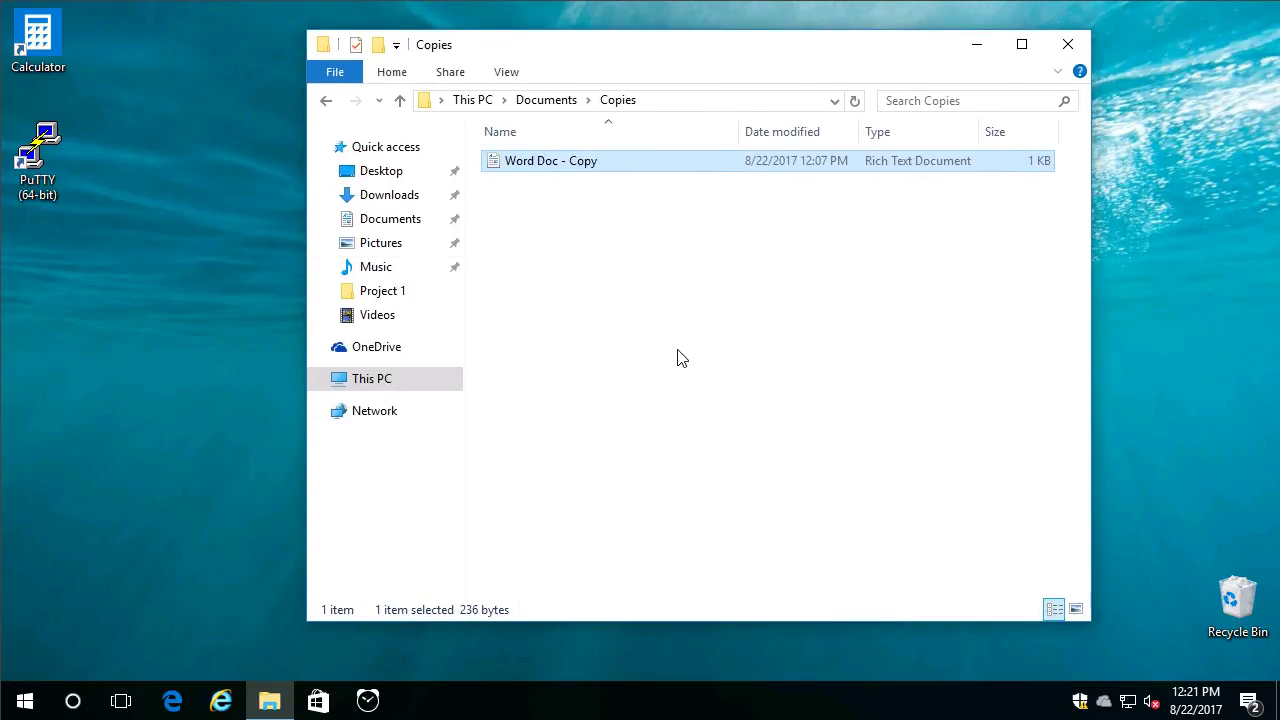
pyautogui.click(547, 101)
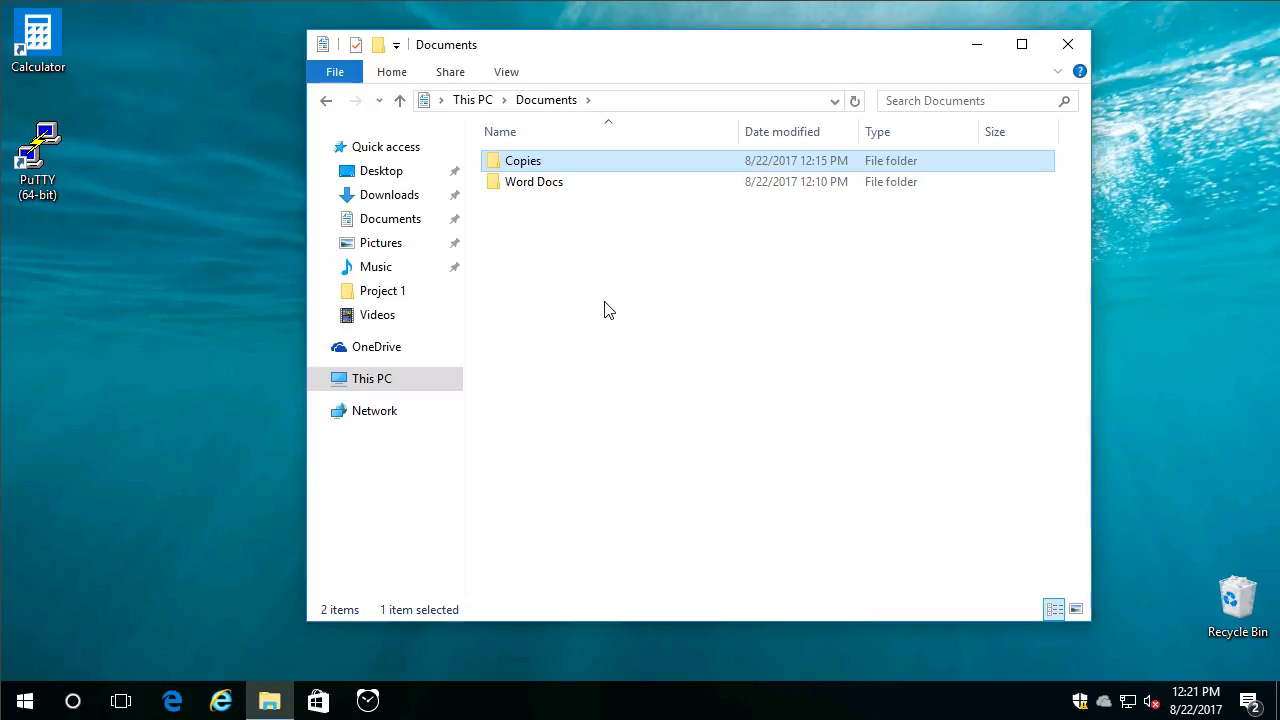
pyautogui.click(555, 186)
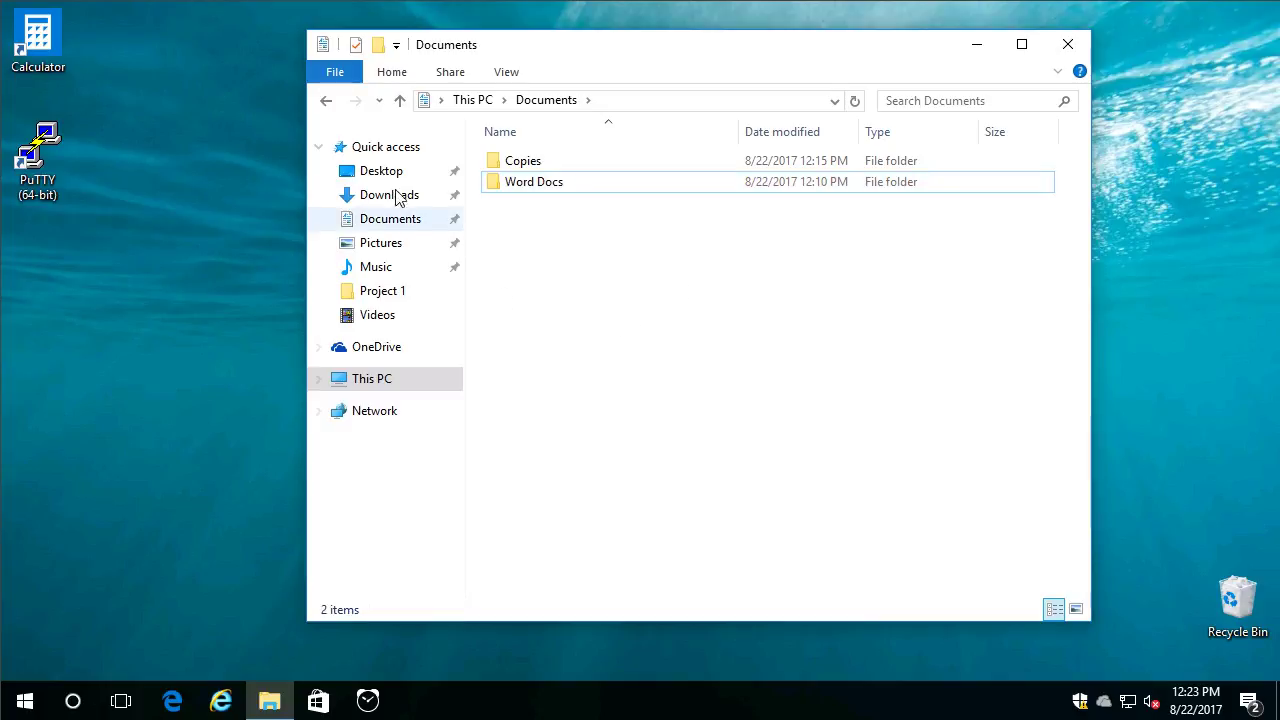
# Collapse and re-expand Quick access in the navigation pane to show its pinned folders
pyautogui.click(320, 152)
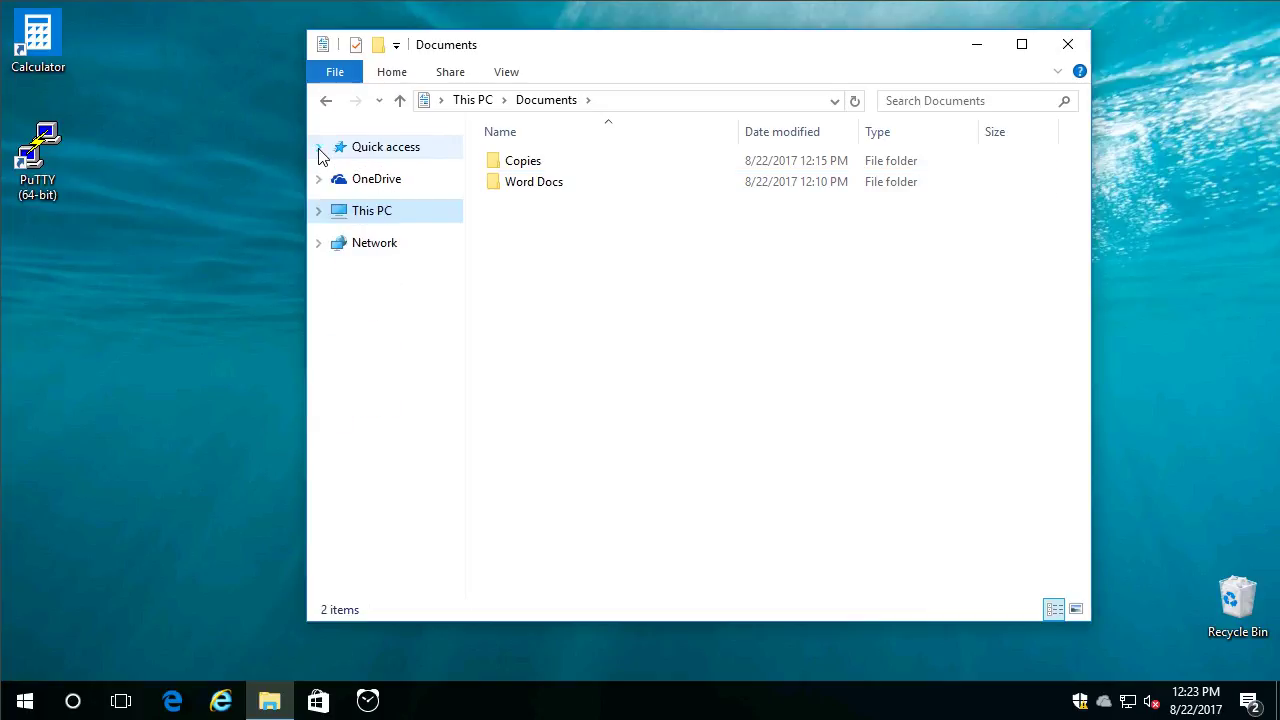
pyautogui.click(320, 150)
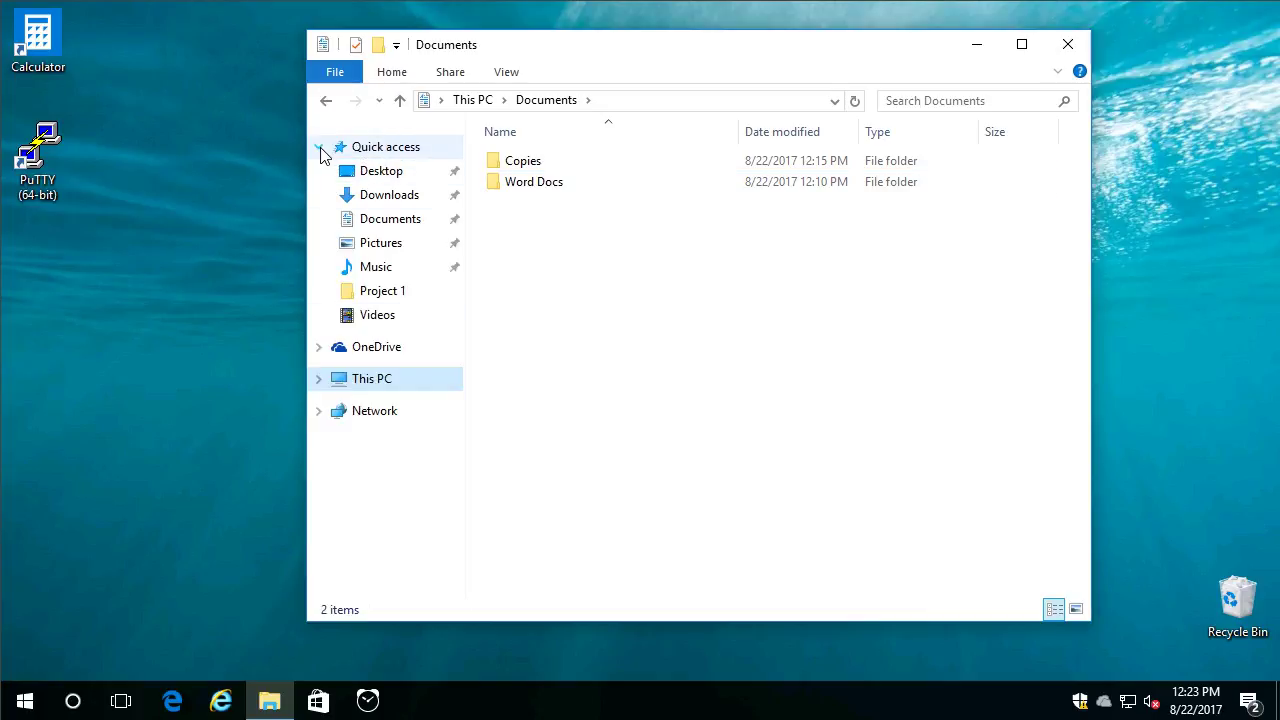
pyautogui.click(320, 150)
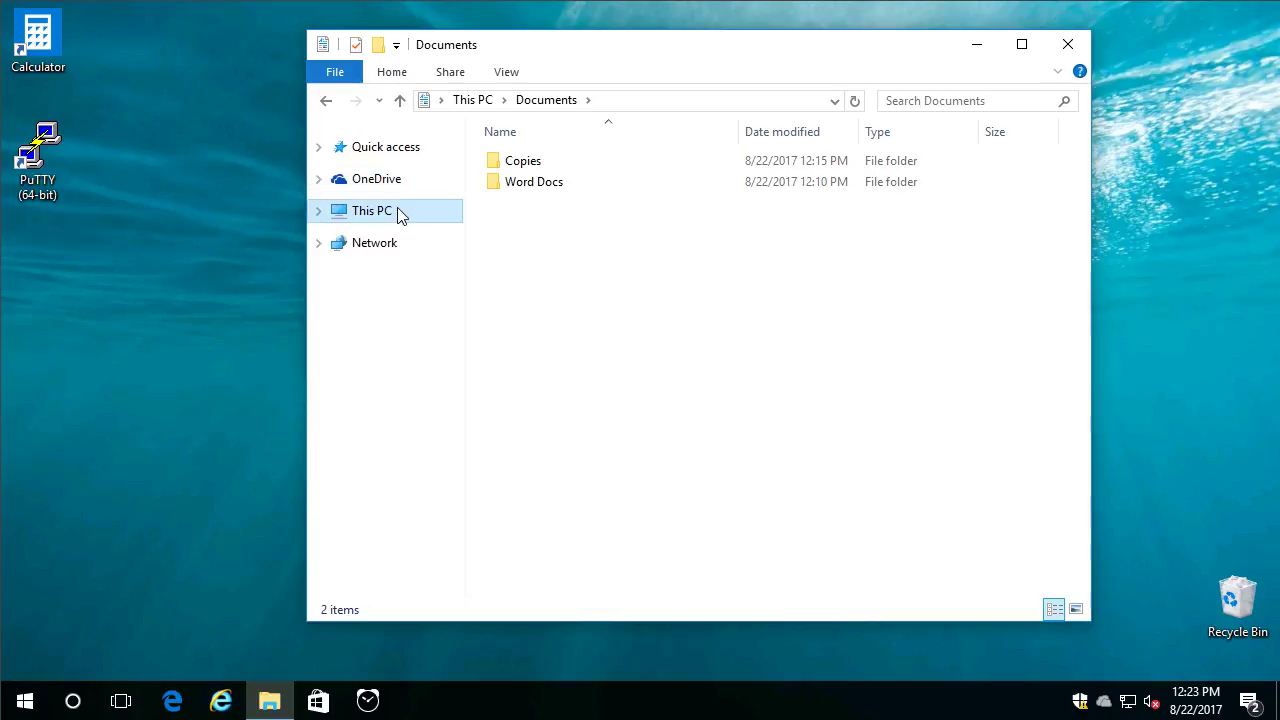
pyautogui.click(319, 149)
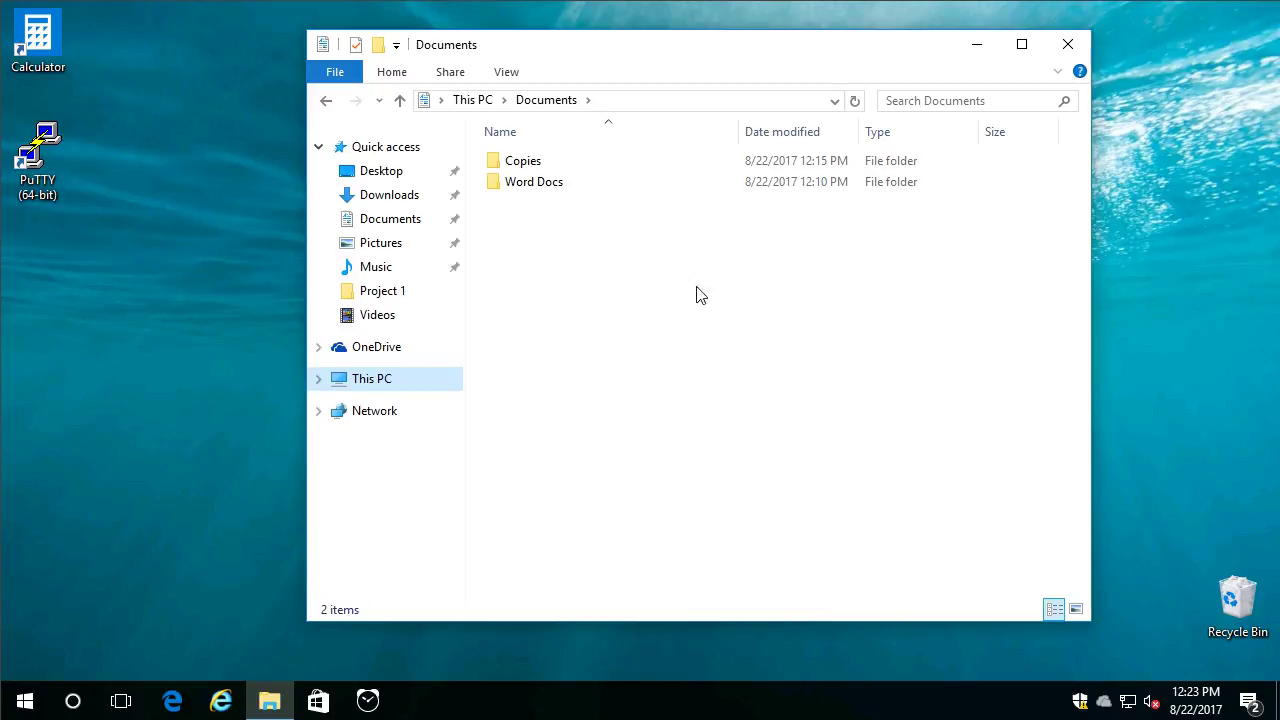
# Pin Word Docs to Quick access, open it from the pin, then unpin it
pyautogui.rightClick(540, 190)
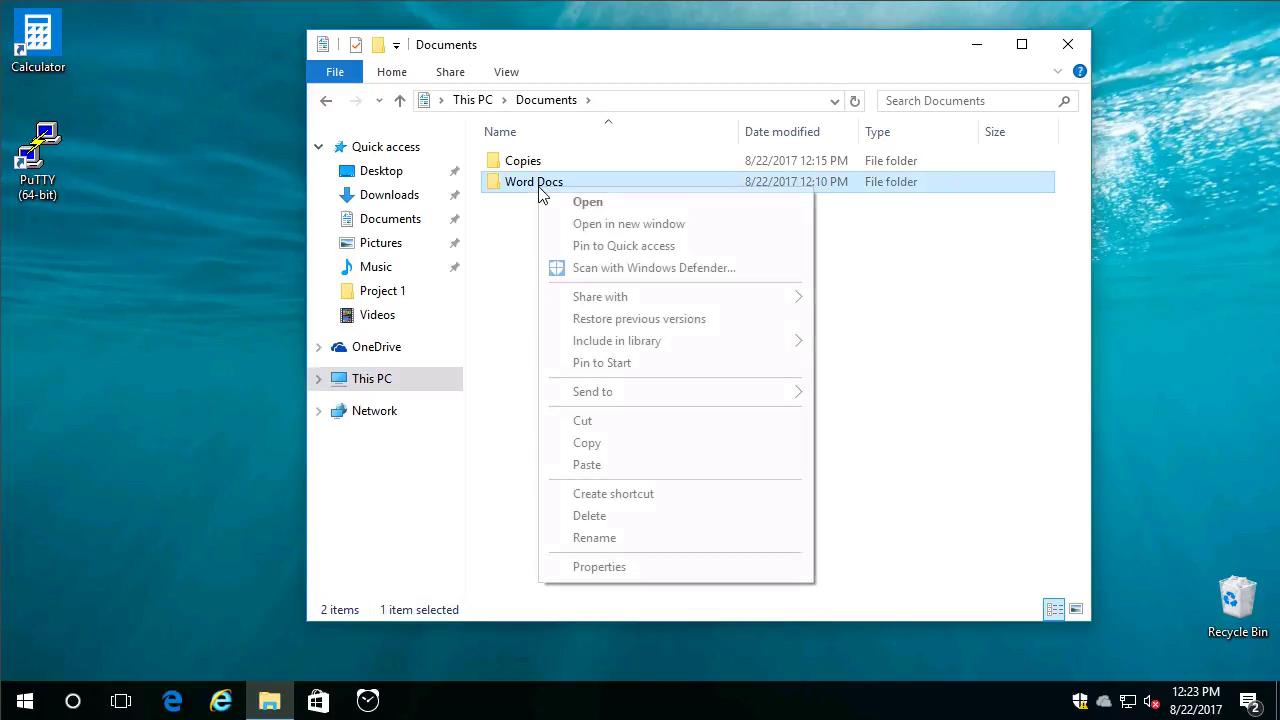
pyautogui.click(588, 246)
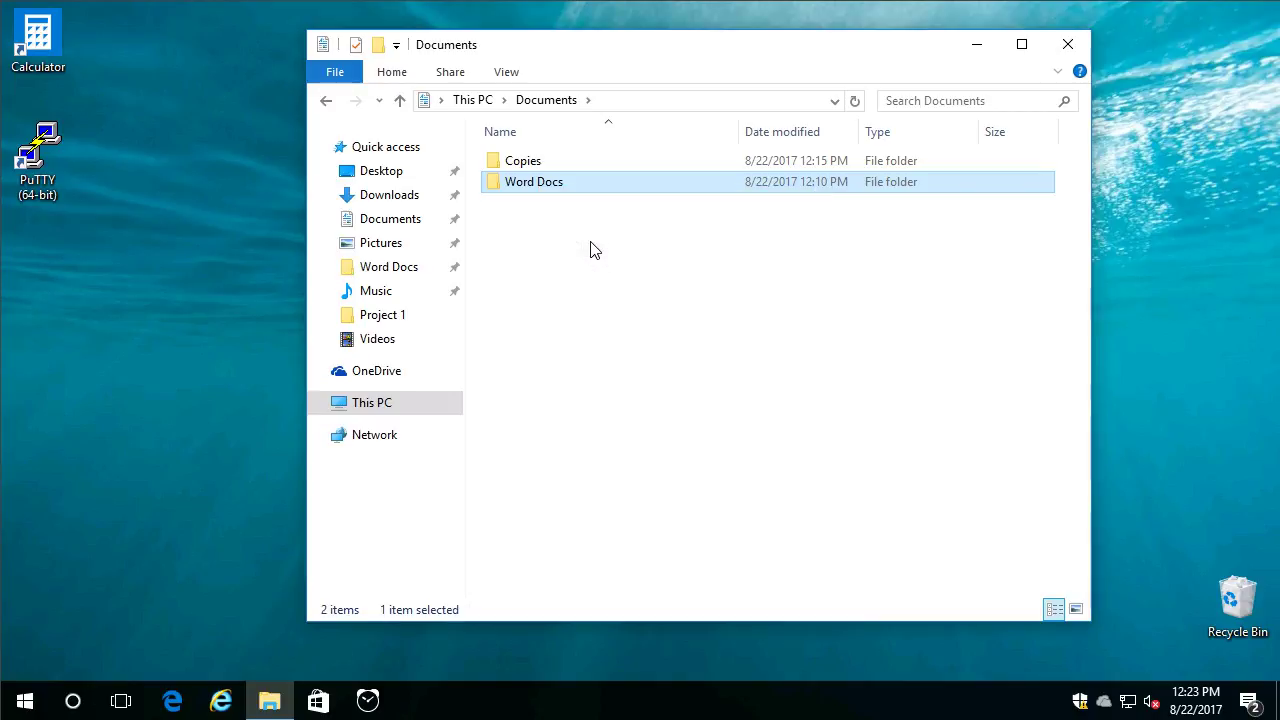
pyautogui.click(376, 272)
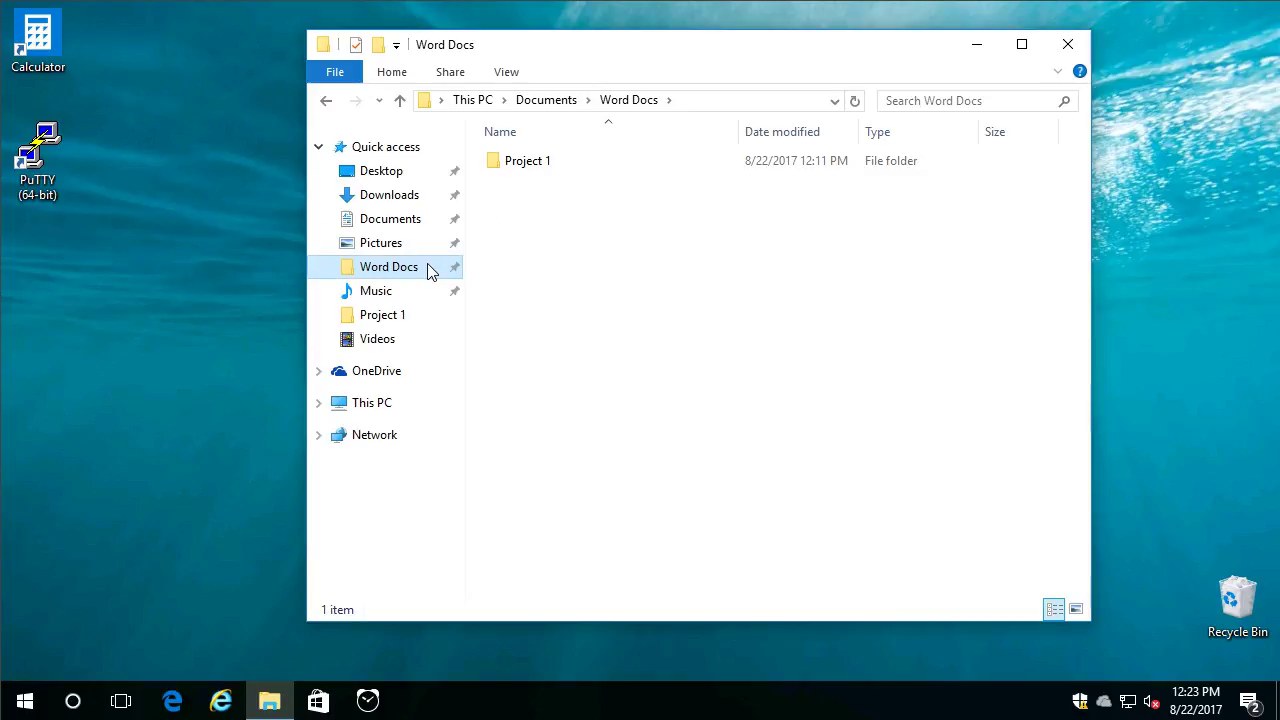
pyautogui.rightClick(430, 272)
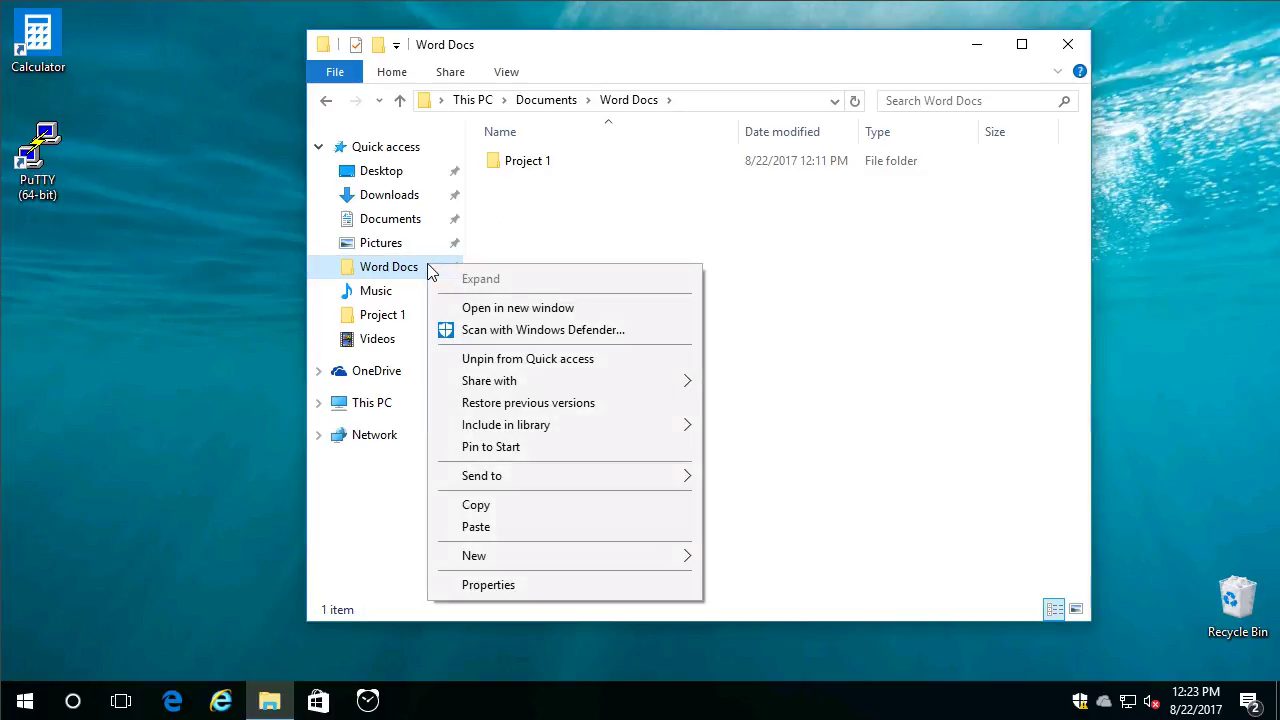
pyautogui.click(491, 359)
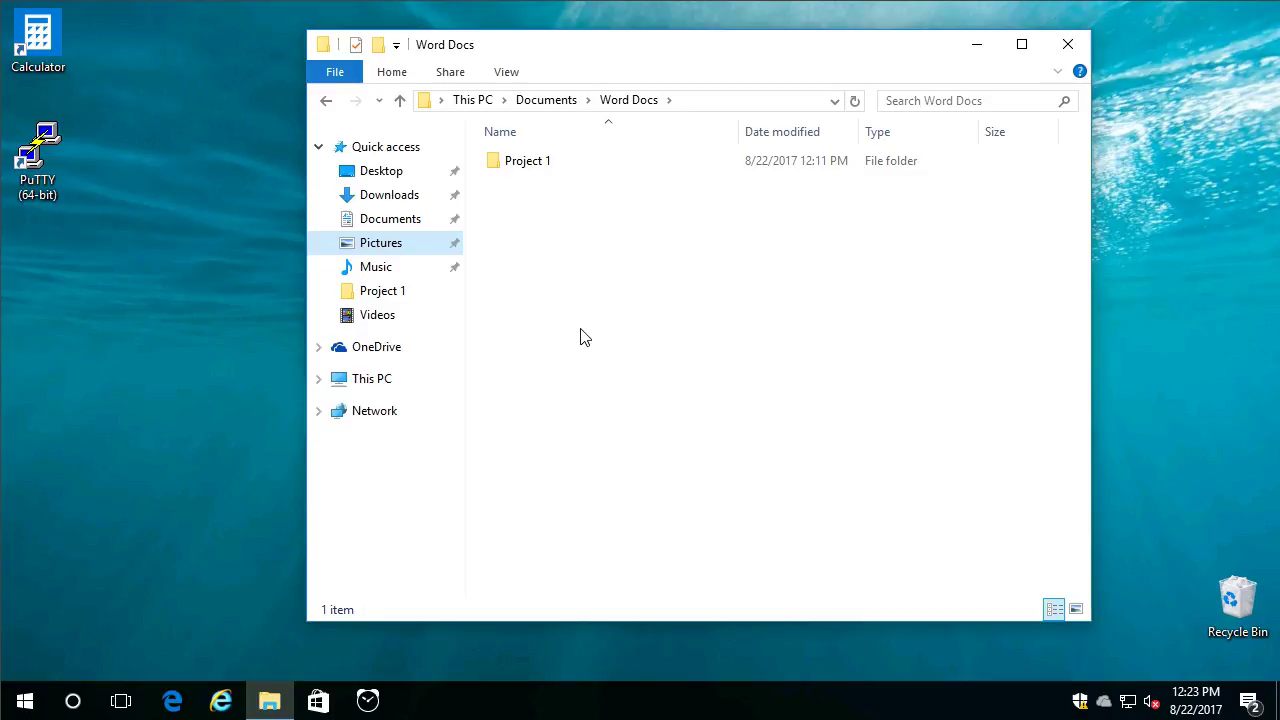
# Return to Documents via Project 1 and pin Word Docs to Quick access again
pyautogui.click(385, 296)
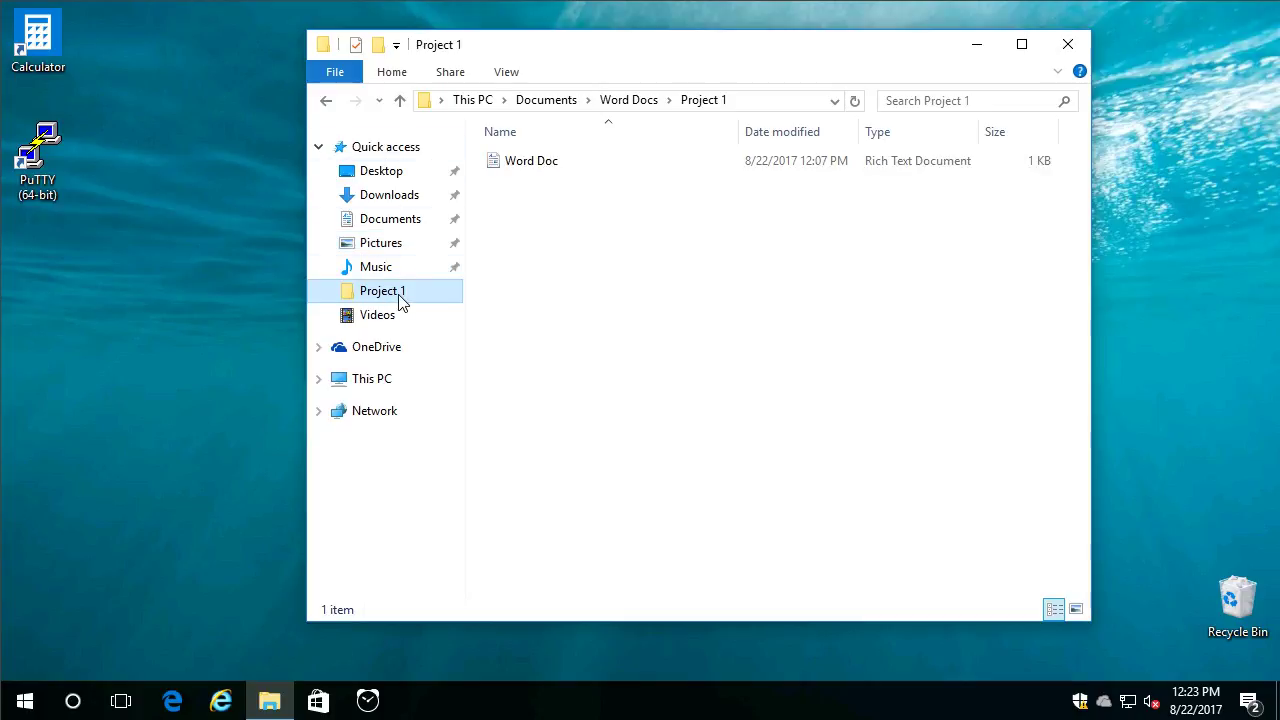
pyautogui.click(554, 103)
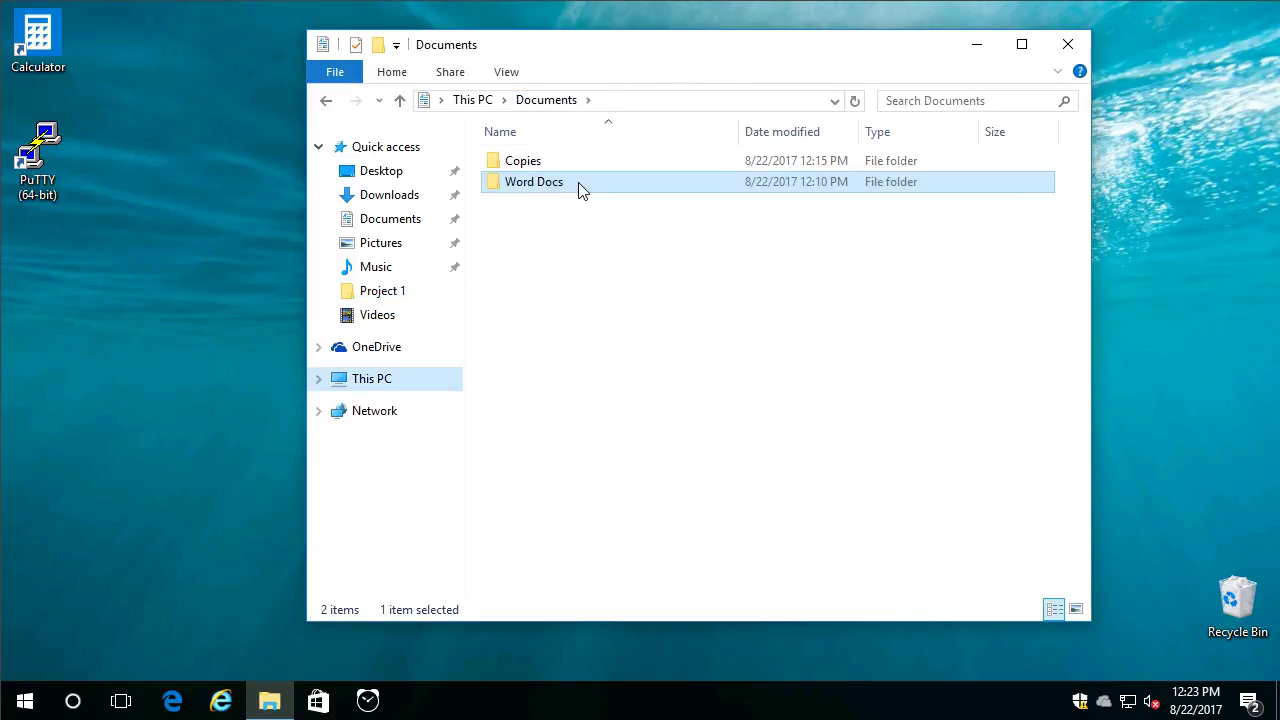
pyautogui.moveTo(578, 183)
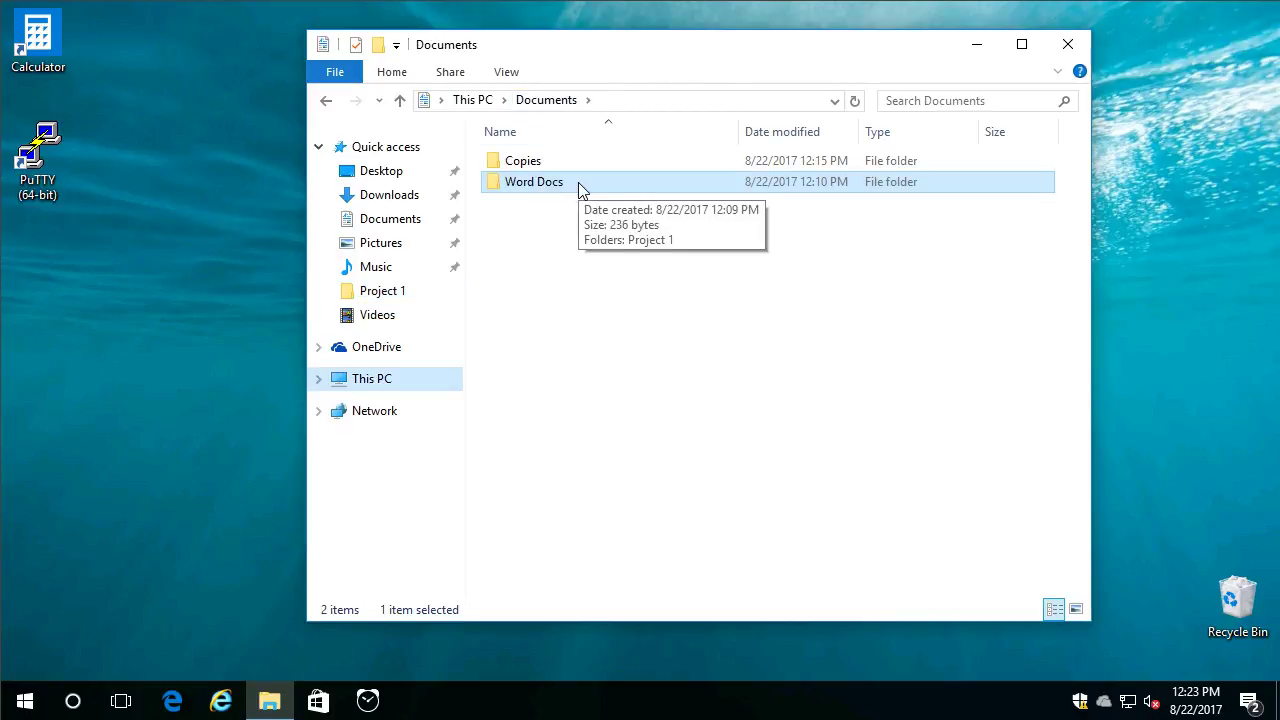
pyautogui.rightClick(578, 184)
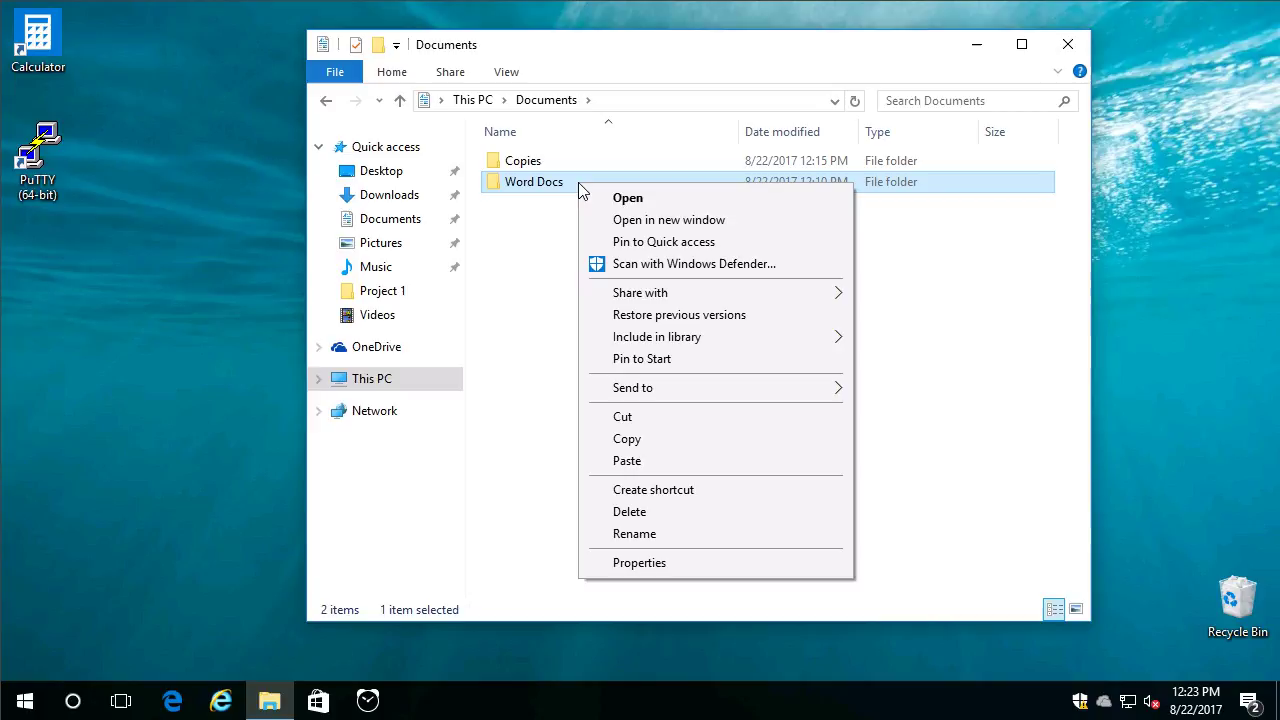
pyautogui.click(623, 243)
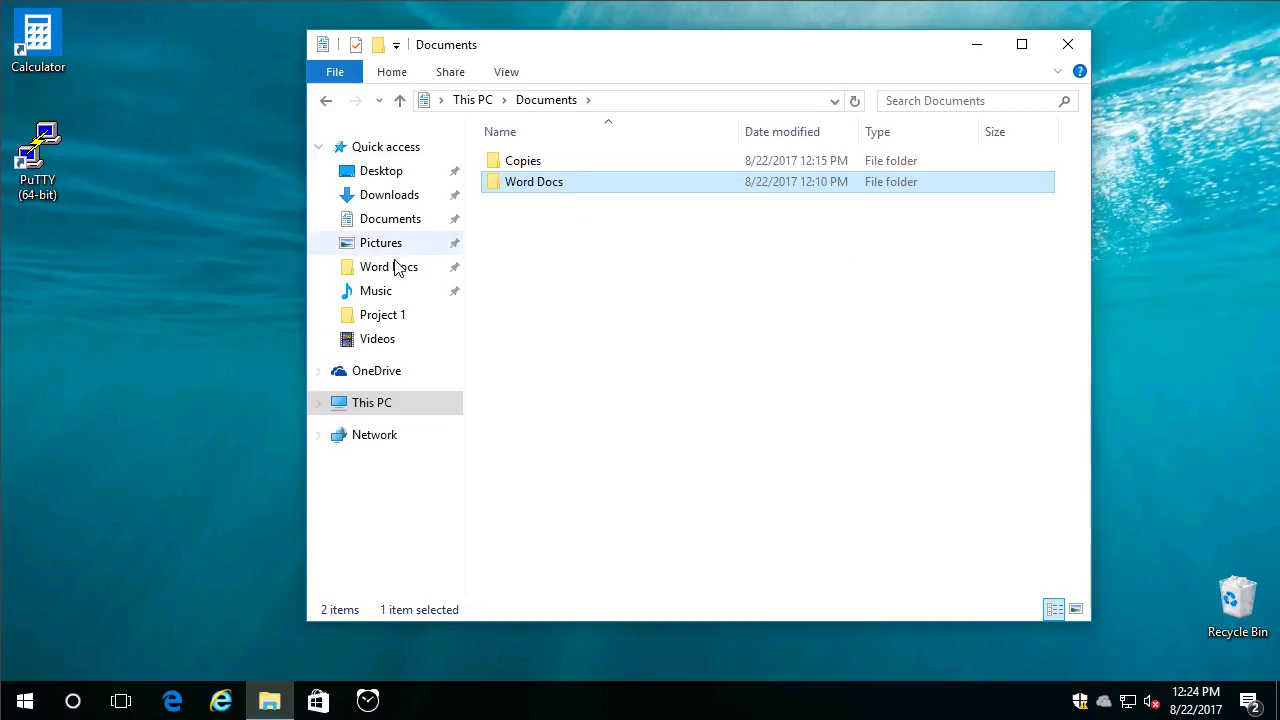
pyautogui.click(745, 554)
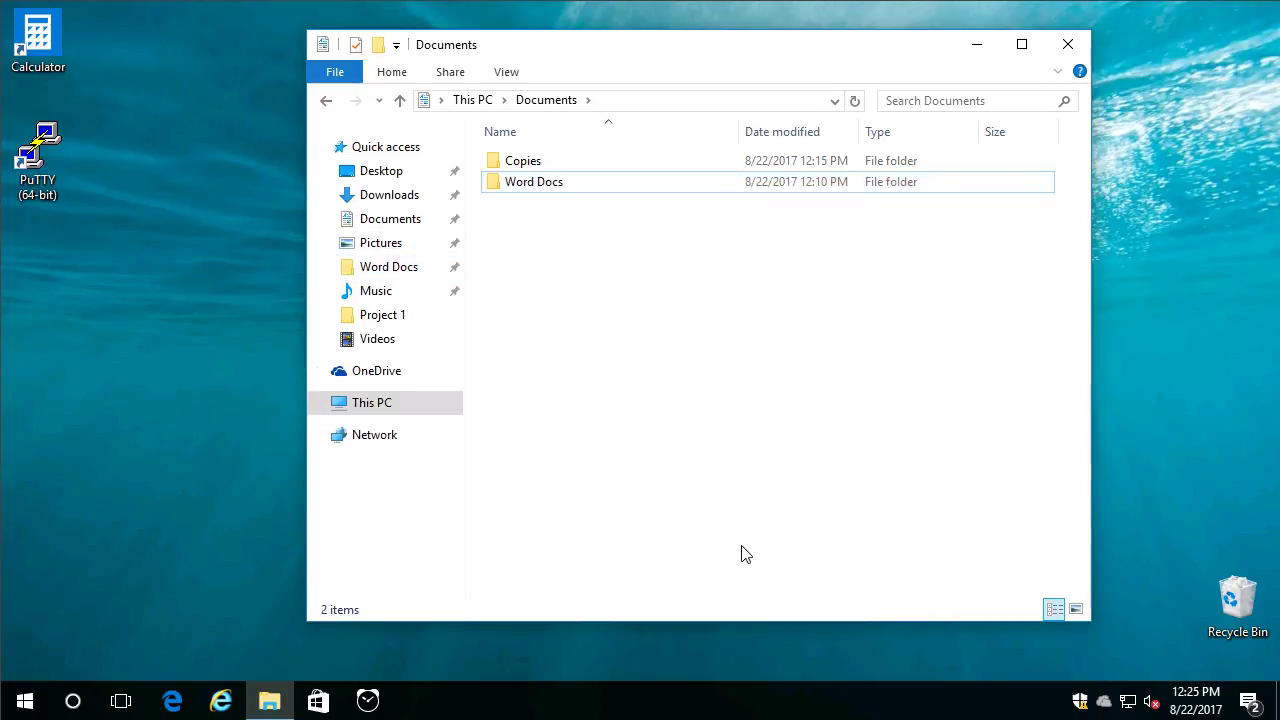
# Pin Word Docs to Start and check its new tile in the Start menu
pyautogui.rightClick(574, 190)
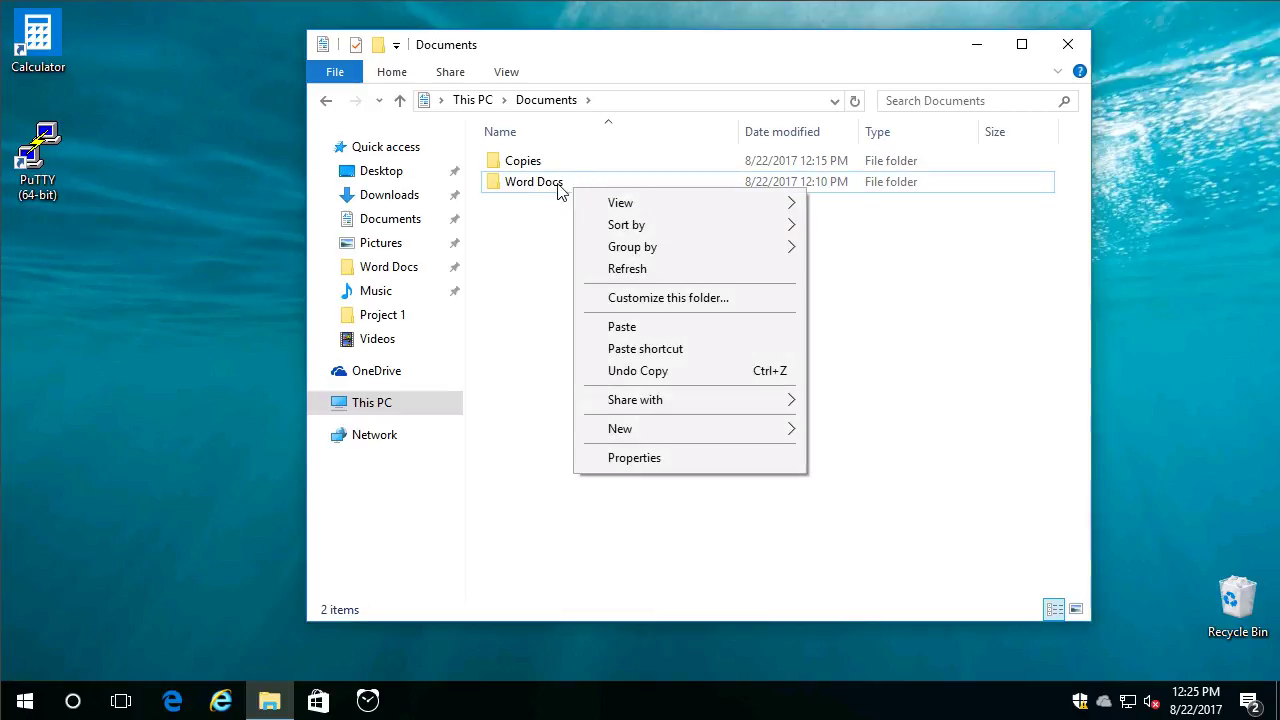
pyautogui.click(558, 186)
pyautogui.rightClick(560, 191)
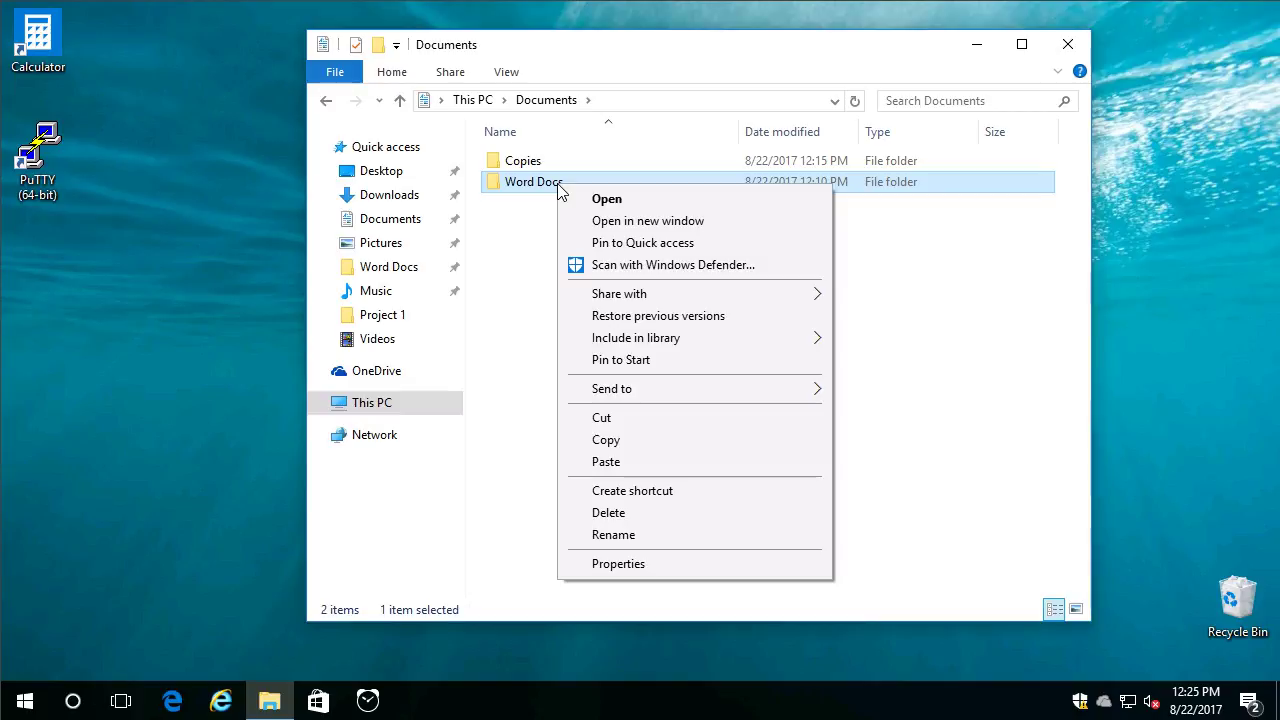
pyautogui.click(630, 362)
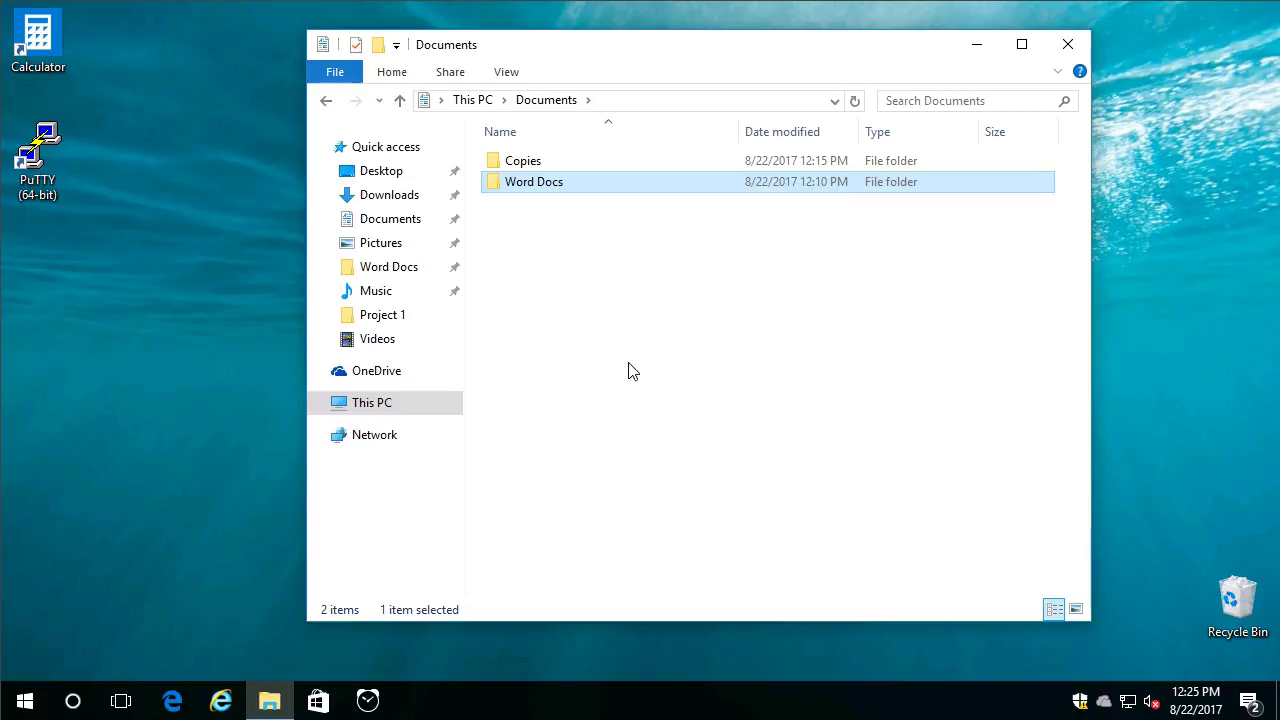
pyautogui.click(32, 708)
pyautogui.scroll(-1, 584, 328)
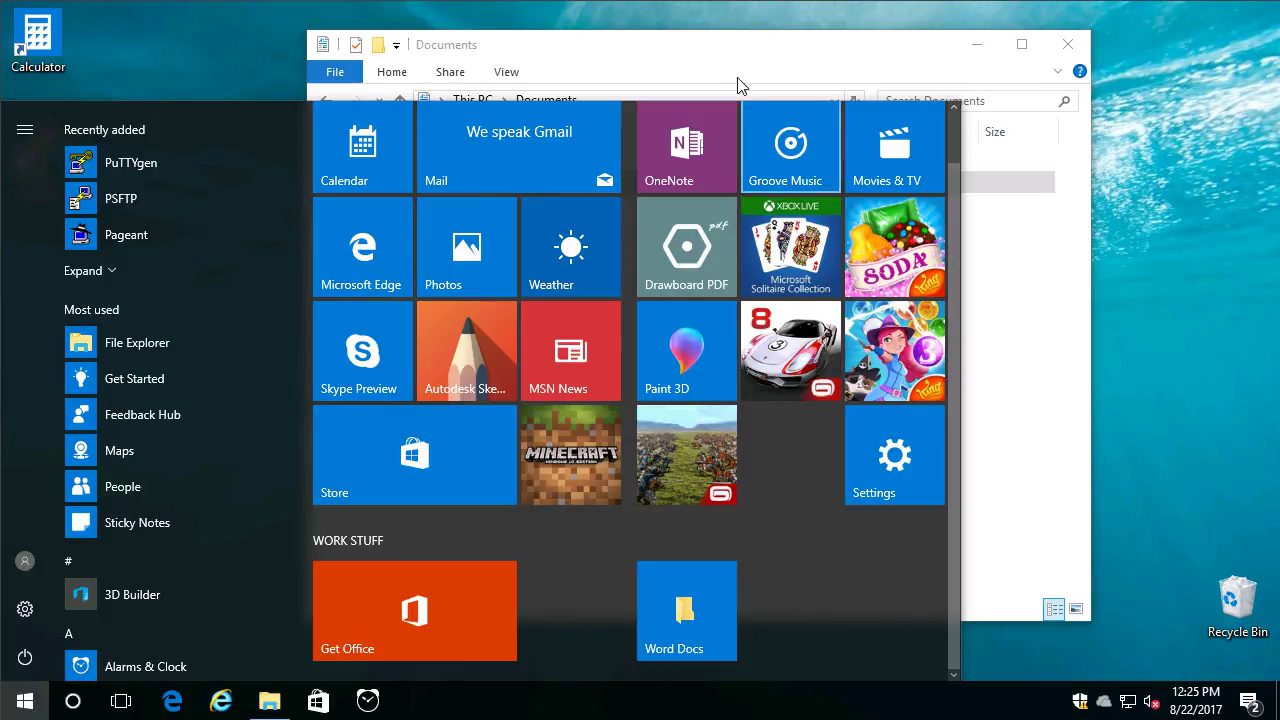
pyautogui.click(733, 42)
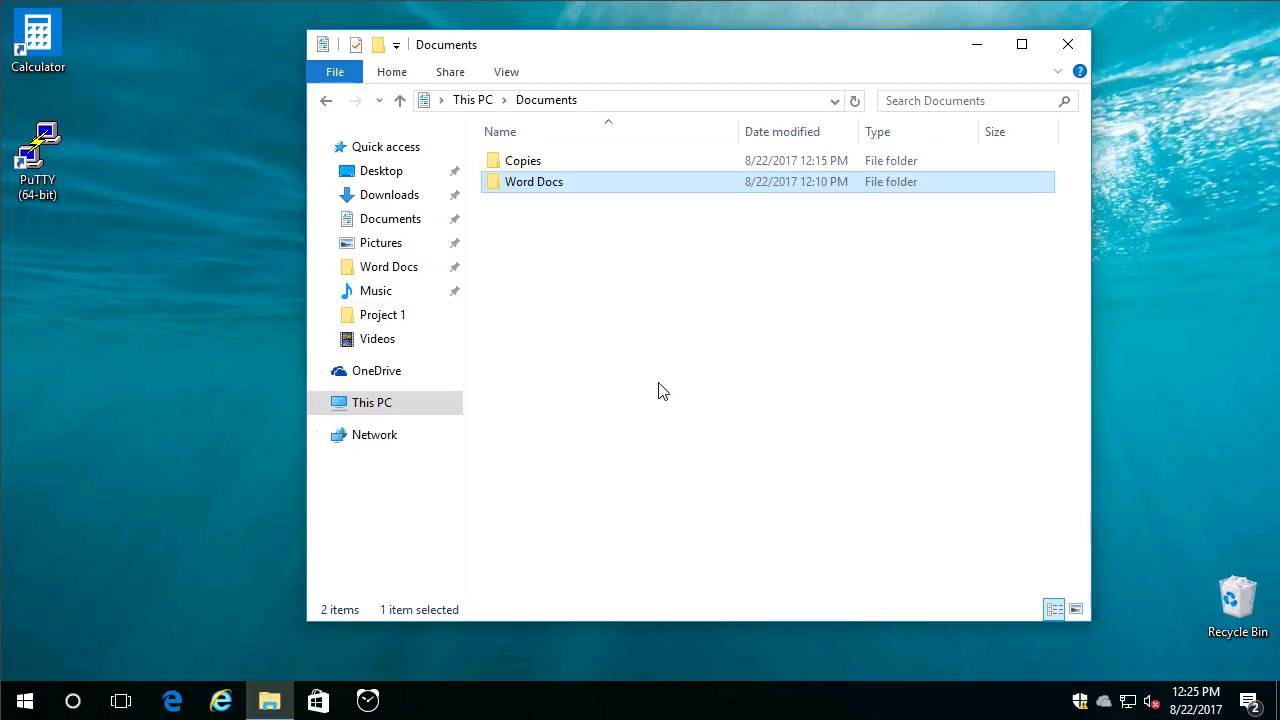
# Drag the Word Docs Start tile onto the desktop, place it under PuTTY, and close Documents
pyautogui.click(24, 706)
pyautogui.scroll(-1, 403, 404)
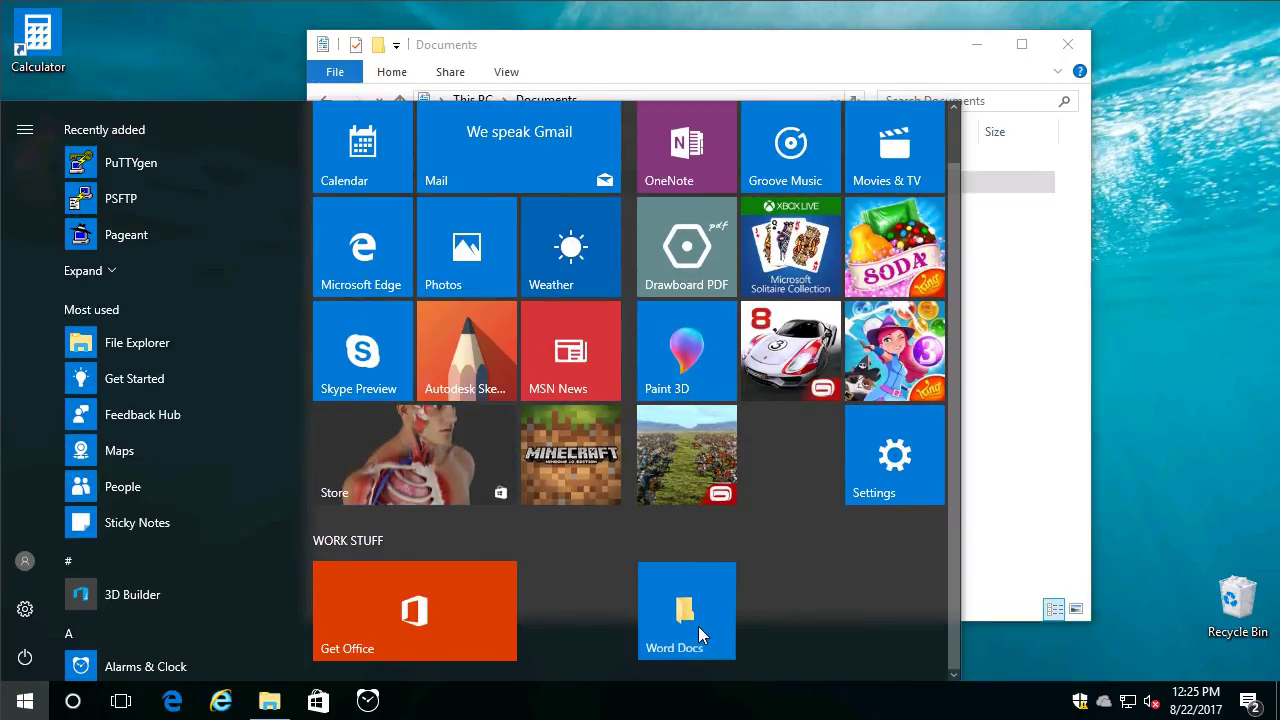
pyautogui.moveTo(698, 626); pyautogui.dragTo(1199, 265)
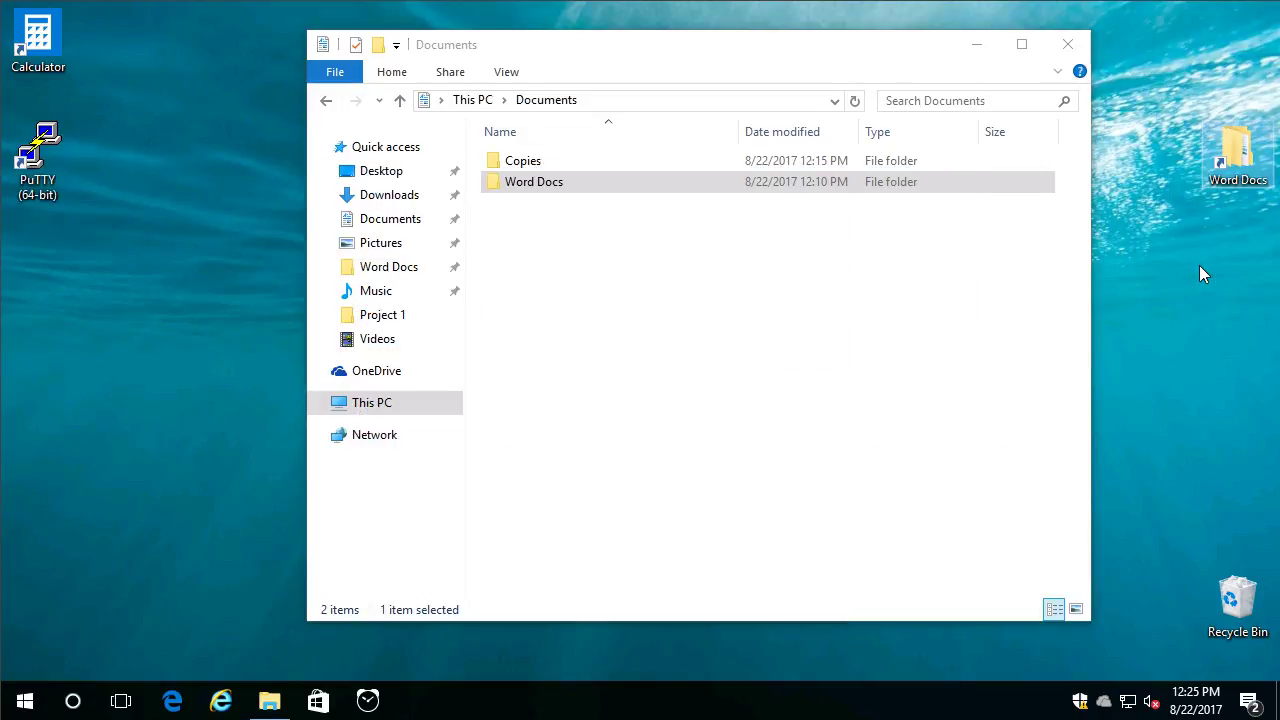
pyautogui.moveTo(1237, 150); pyautogui.dragTo(40, 275)
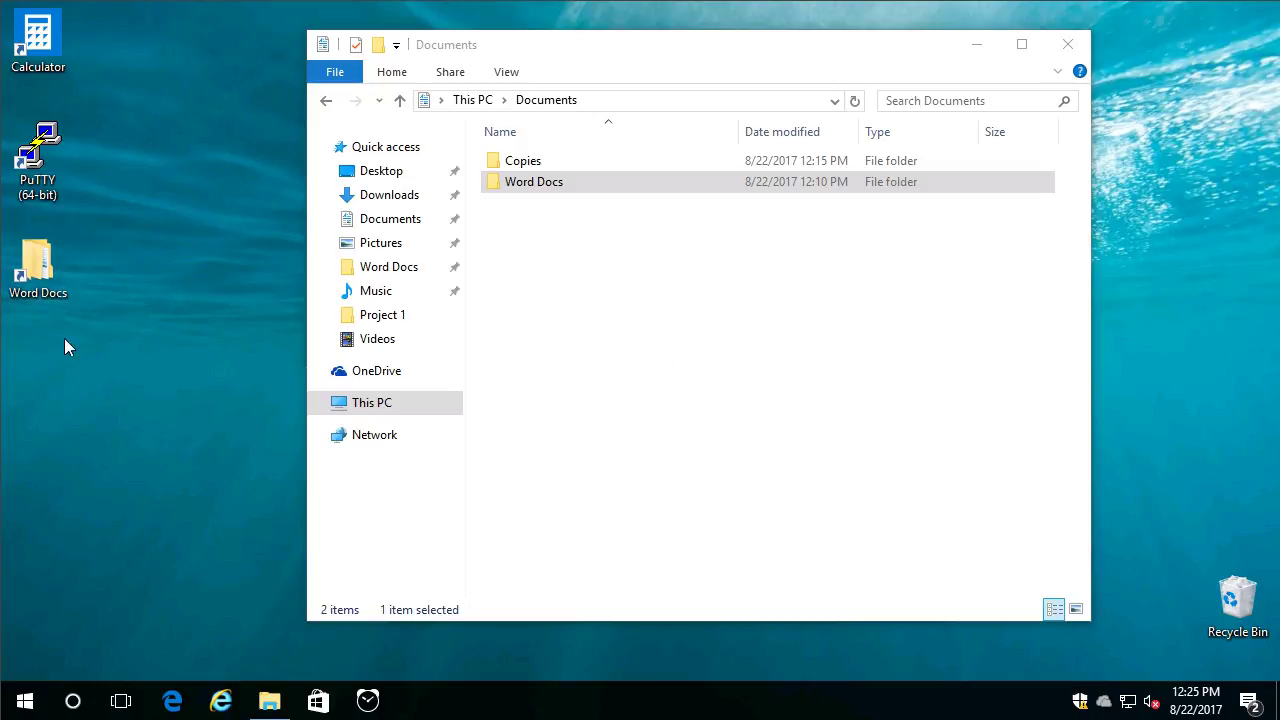
pyautogui.click(1069, 43)
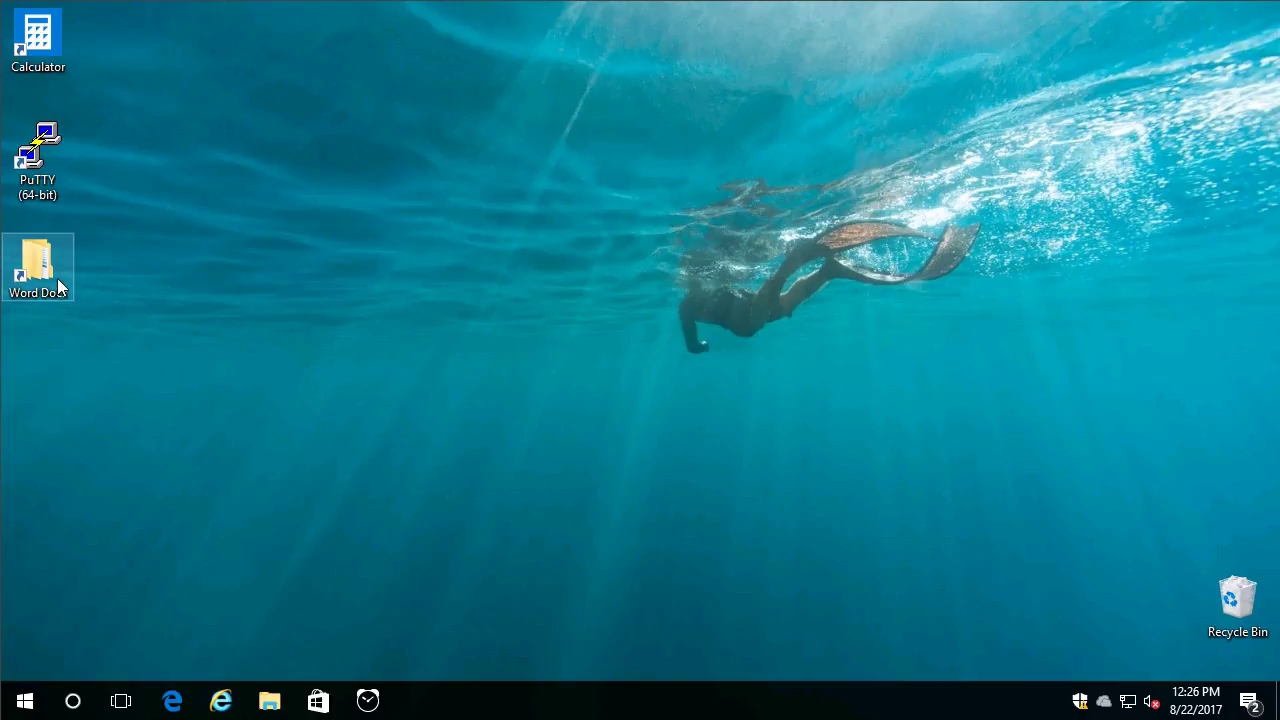
# Open Word Docs via the desktop shortcut, then via its Start tile, and select Project 1
pyautogui.doubleClick(57, 280)
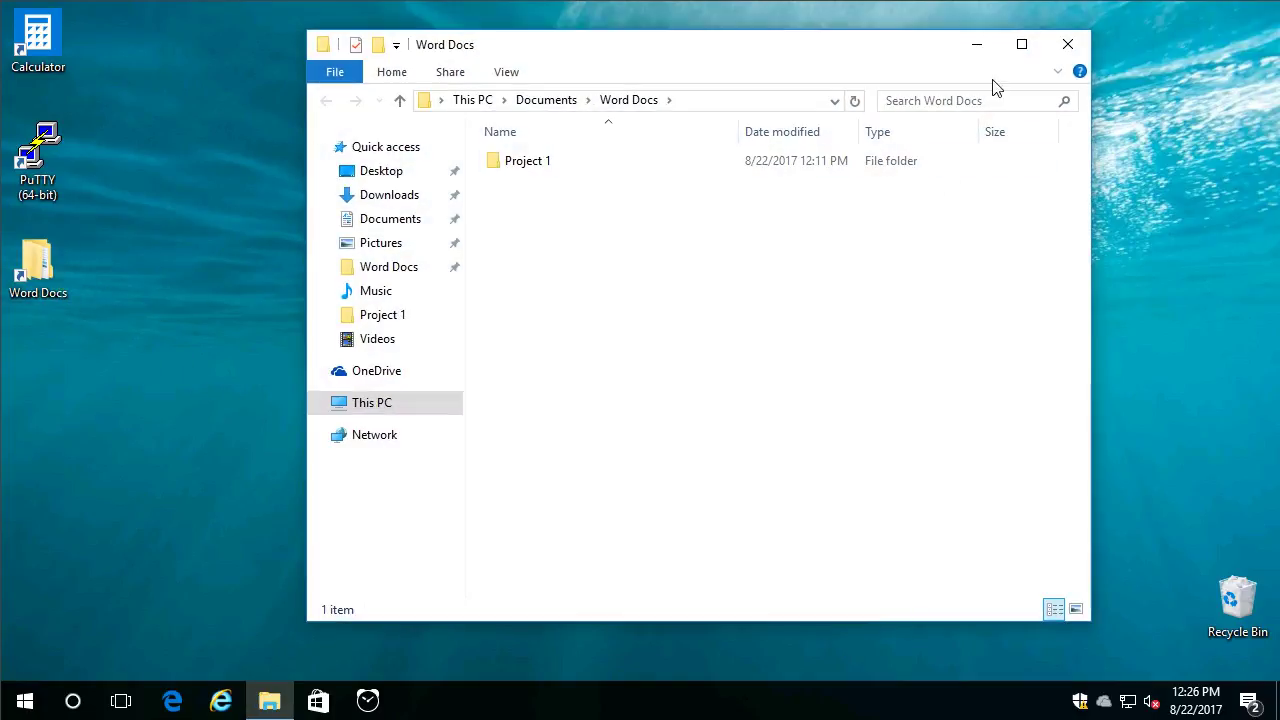
pyautogui.click(1066, 47)
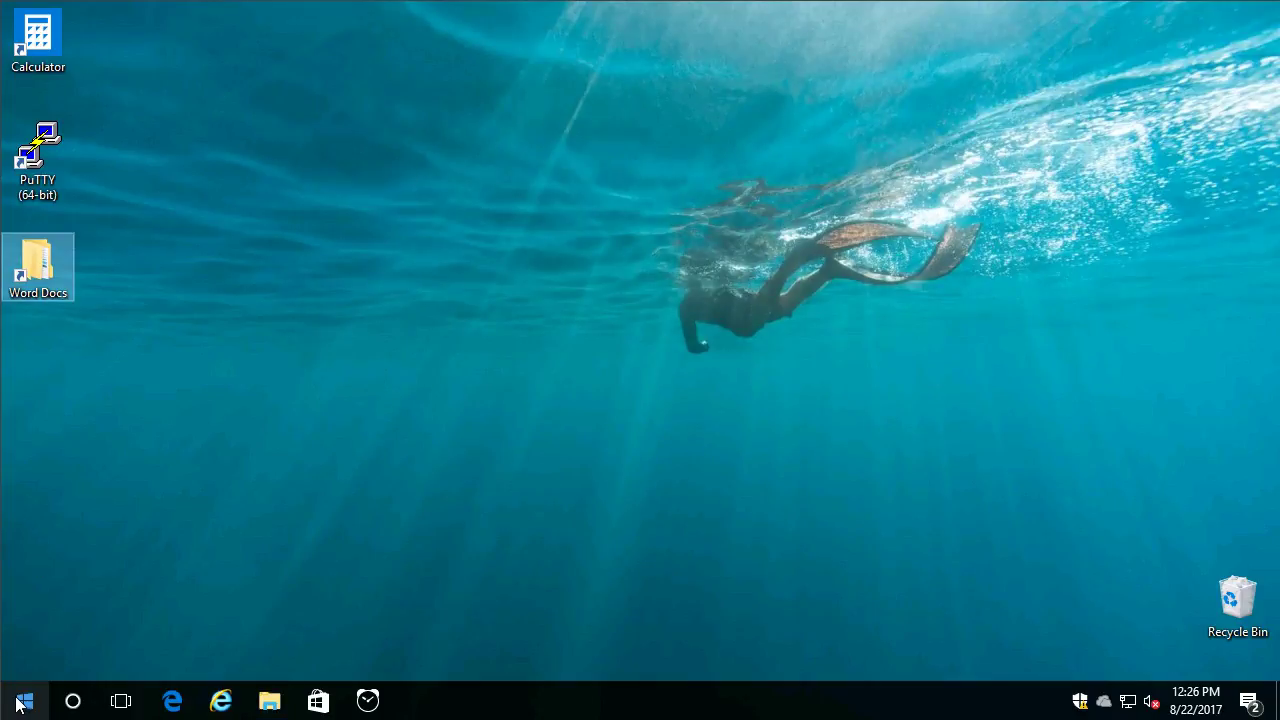
pyautogui.click(22, 704)
pyautogui.scroll(-2, 649, 624)
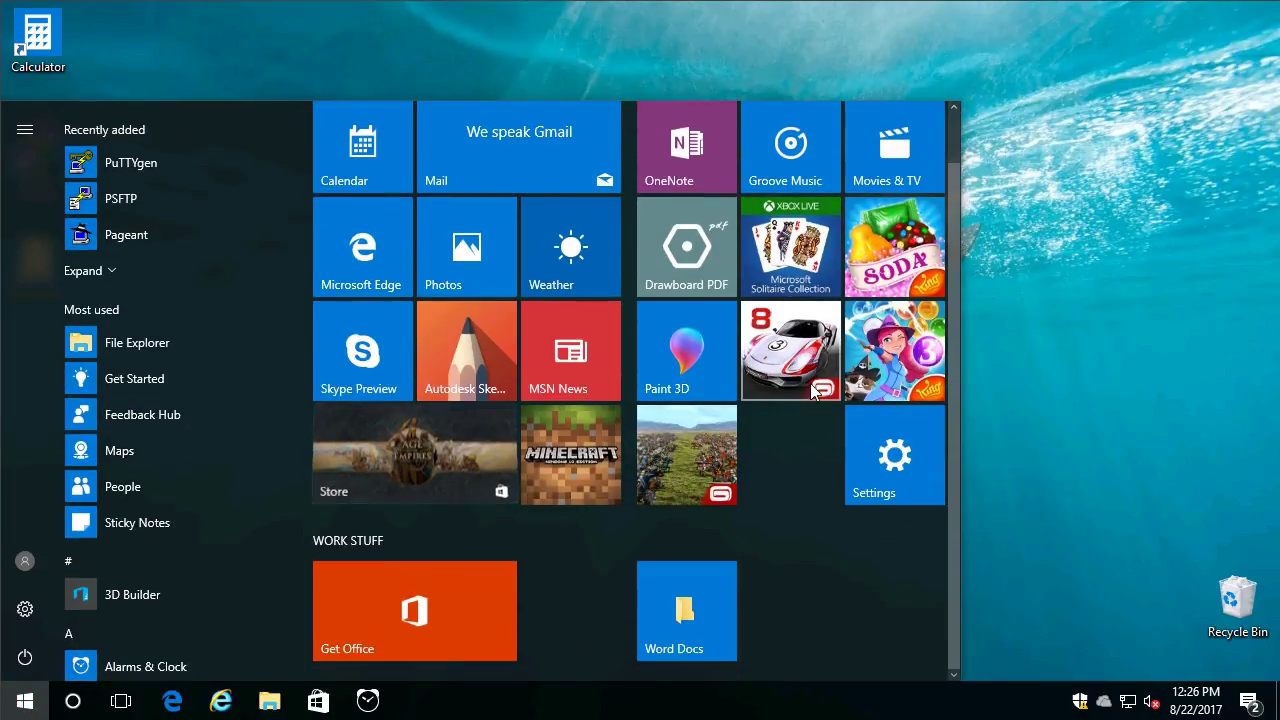
pyautogui.click(649, 624)
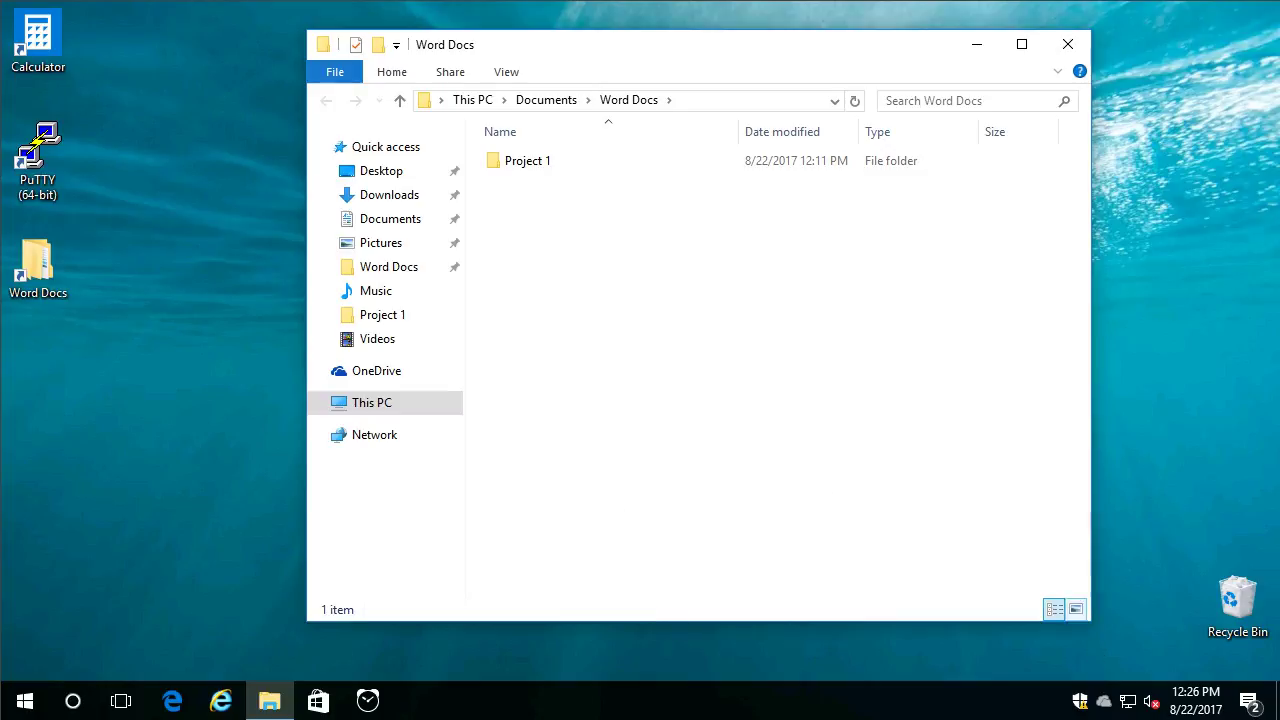
pyautogui.press('Down')
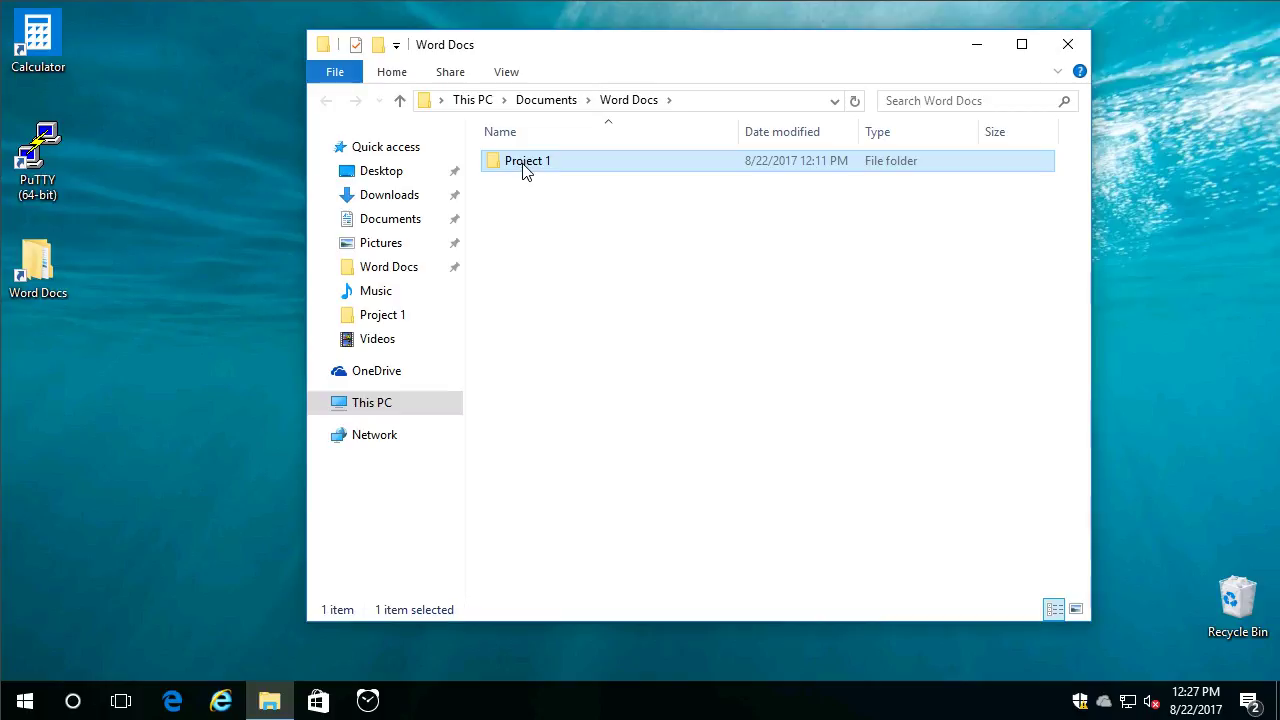
pyautogui.moveTo(527, 170); pyautogui.dragTo(153, 416)
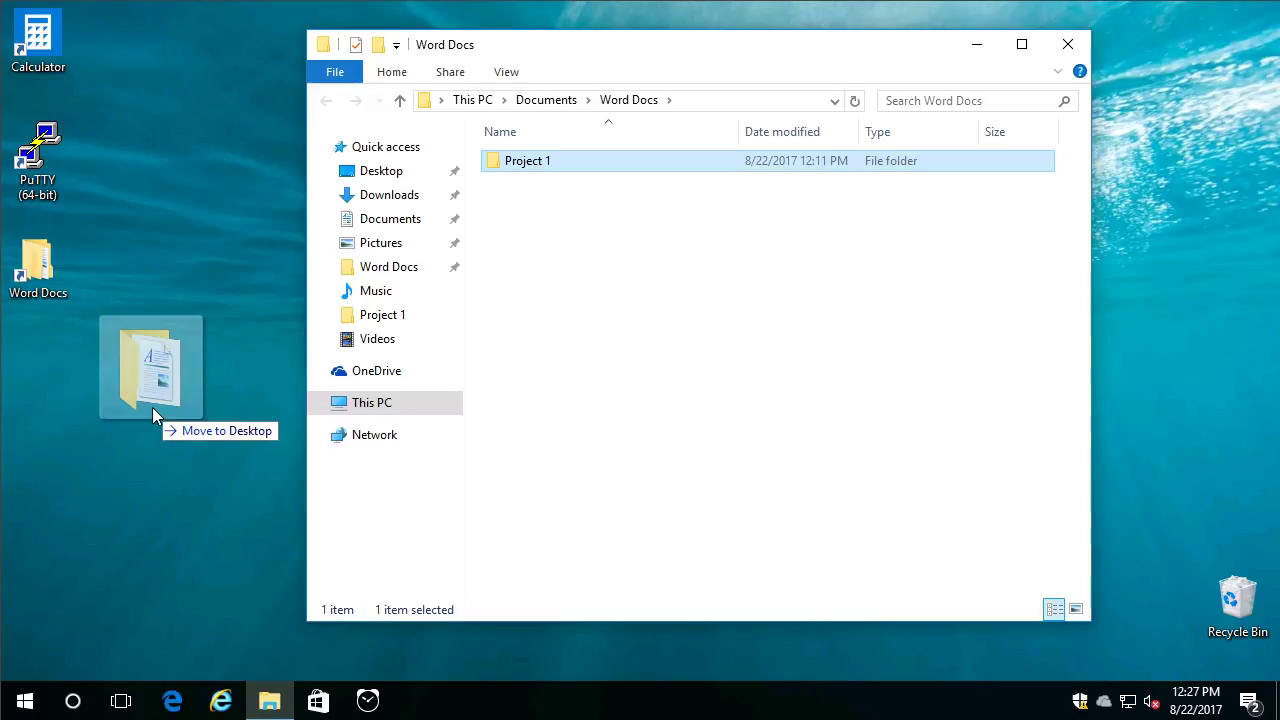
pyautogui.moveTo(151, 408); pyautogui.dragTo(601, 284)
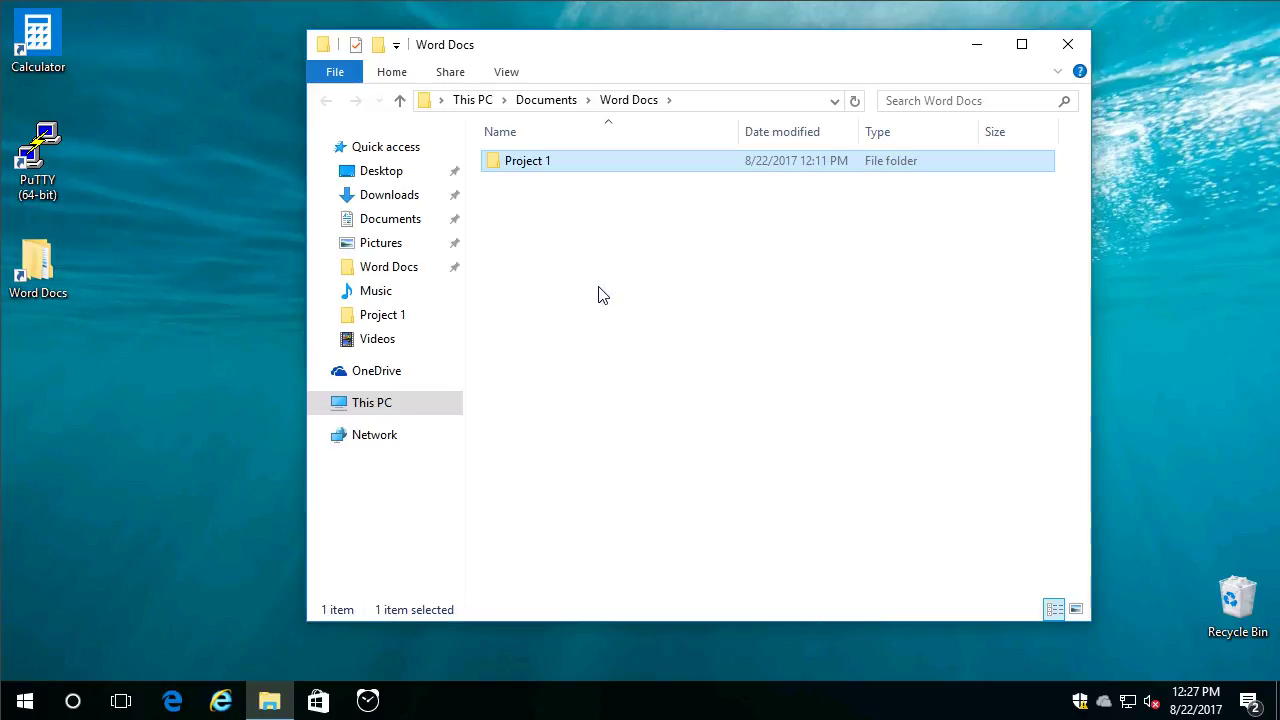